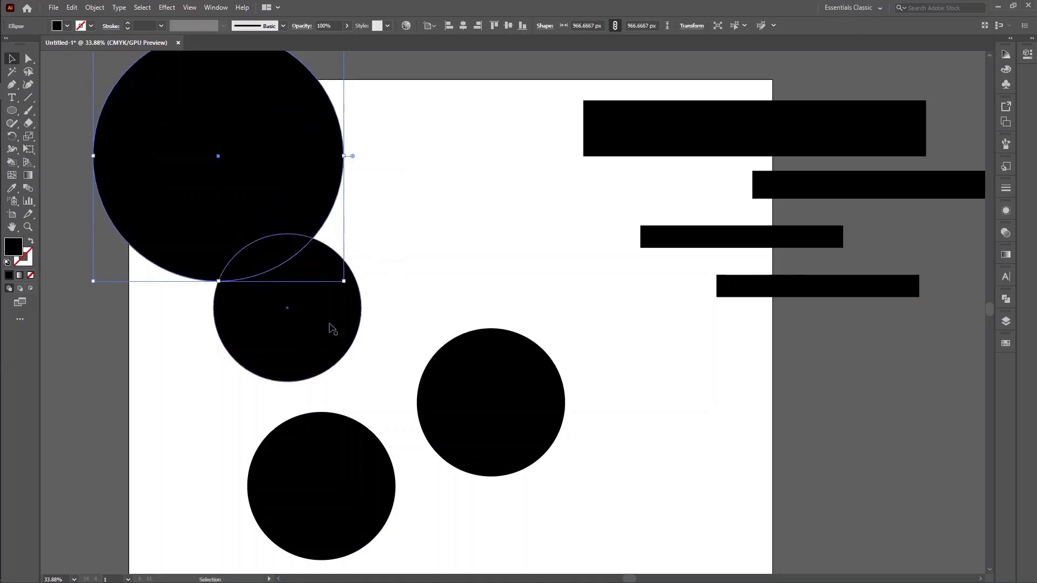
Delete the three smaller black circles, keeping only the large circle and the rectangles
left_click(327, 329)
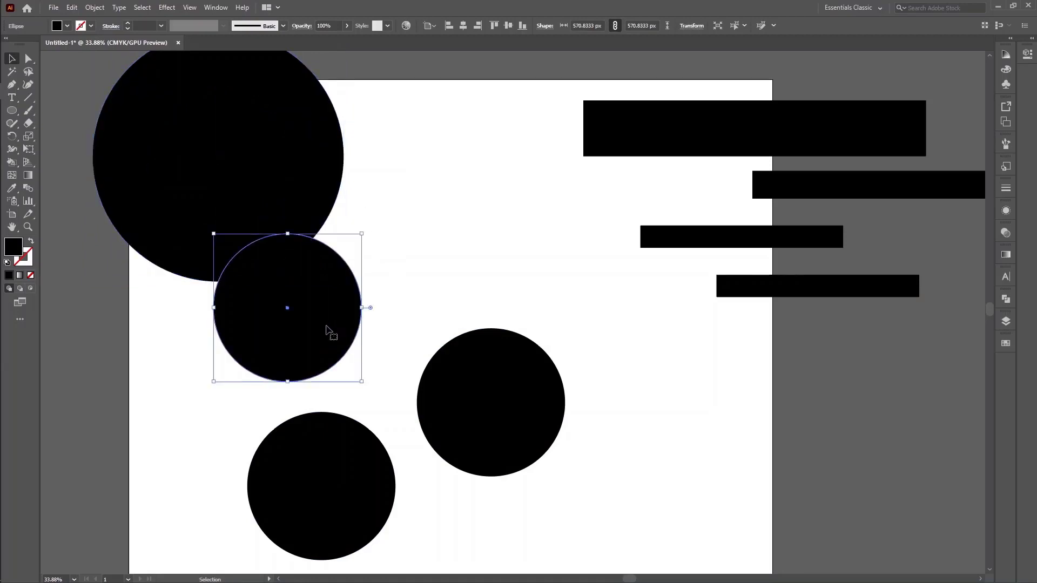
key("Delete")
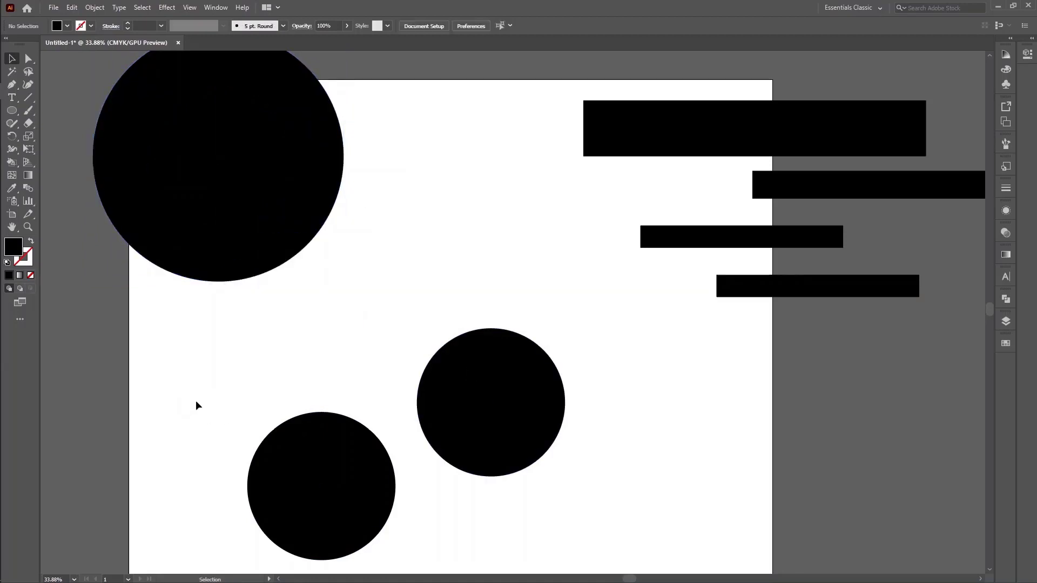
left_click_drag(195, 400, 598, 510)
key("Delete")
Move the large black circle onto the artboard and enlarge it to about 1129 px in diameter
left_click(282, 221)
left_click_drag(317, 243, 422, 422)
left_click_drag(297, 158, 528, 373)
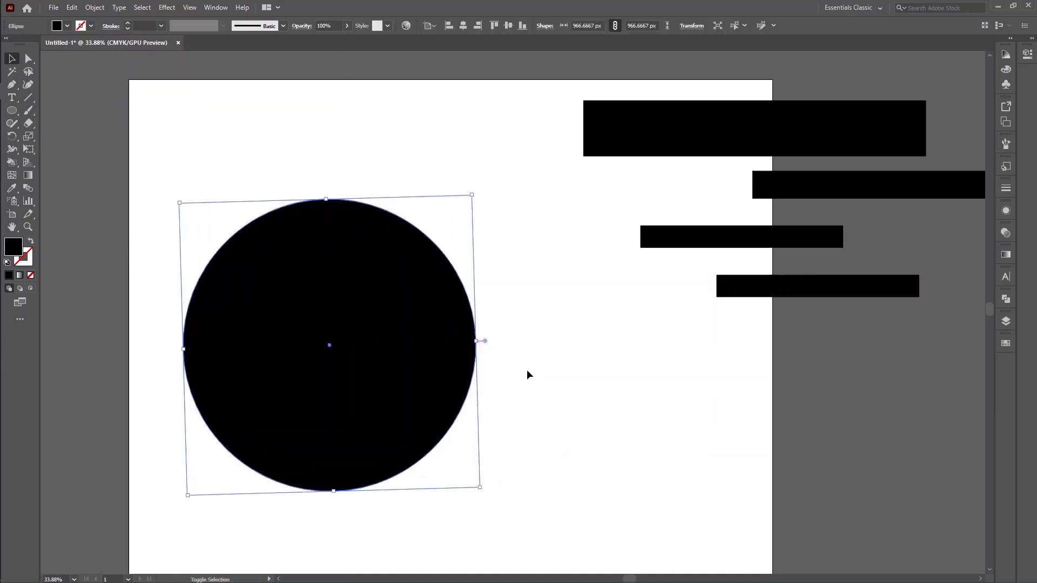
Create a concentric copy of the black circle about 864 px in diameter and fill it with red
key("a")
key("v")
left_click_drag(479, 341, 442, 342)
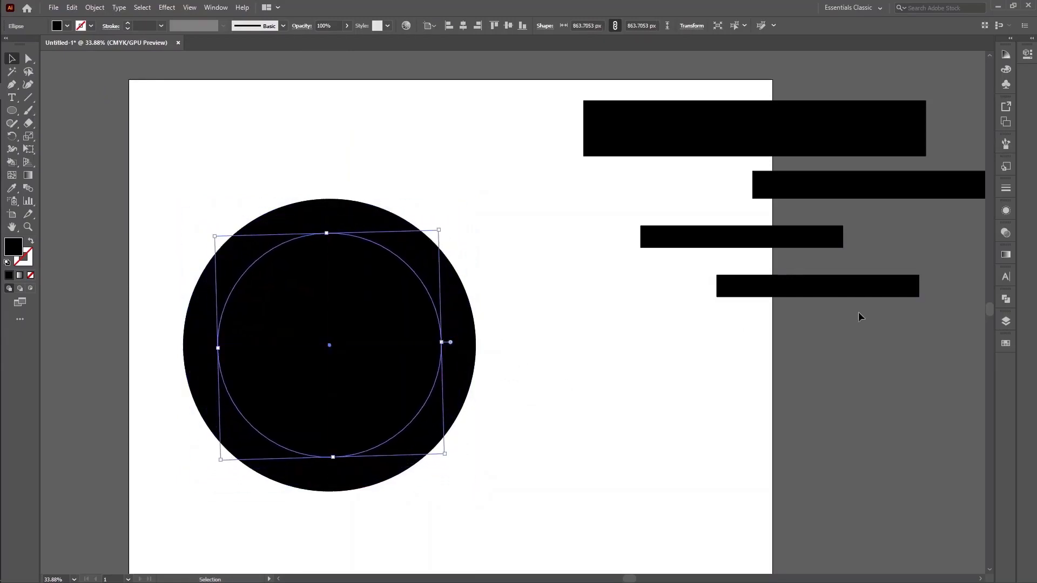
left_click(1006, 343)
left_click(900, 376)
left_click(576, 403)
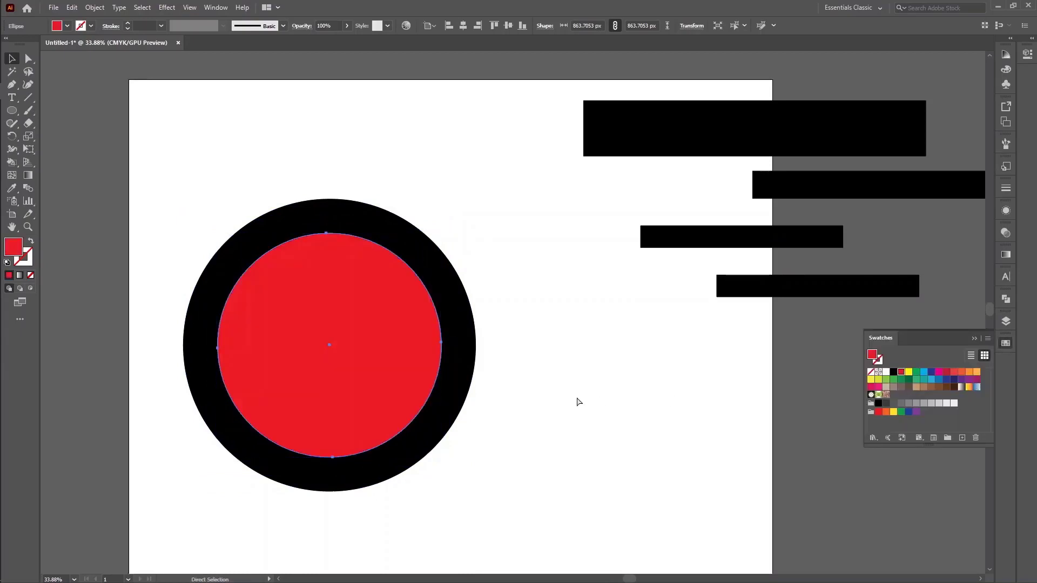
Create a concentric copy of the red circle about 648 px in diameter and fill it with yellow
key("ctrl+z")
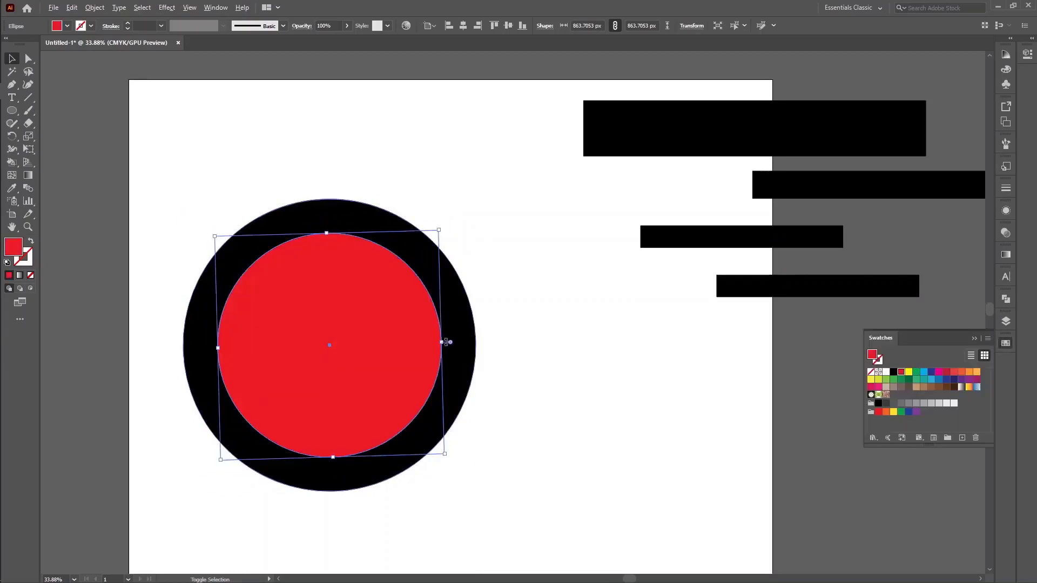
left_click_drag(446, 342, 413, 342)
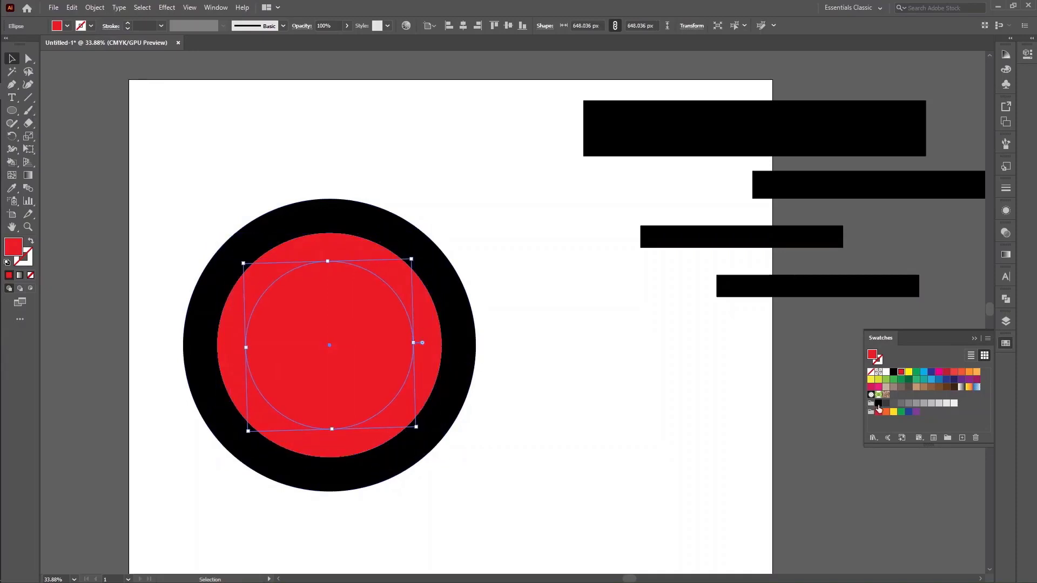
left_click(909, 372)
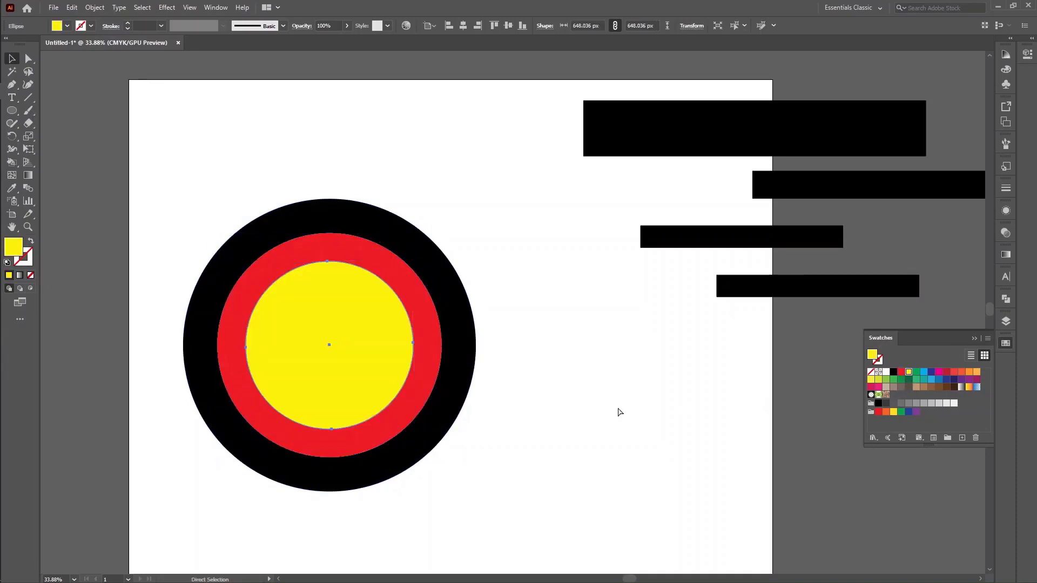
Create a concentric copy of the yellow circle about 397 px in diameter and fill it with white
left_click_drag(413, 342, 382, 342)
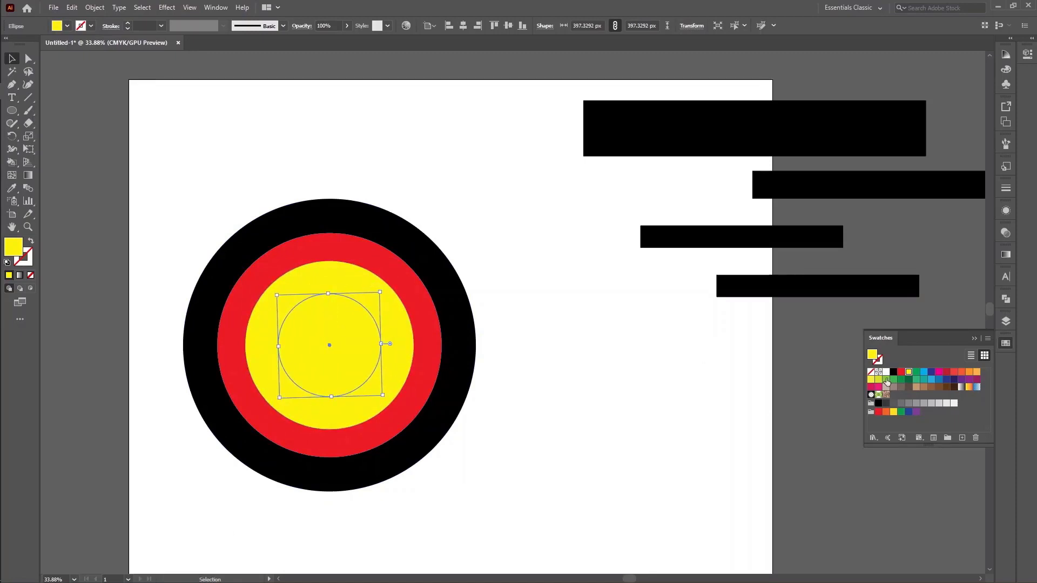
left_click(886, 373)
left_click(564, 408)
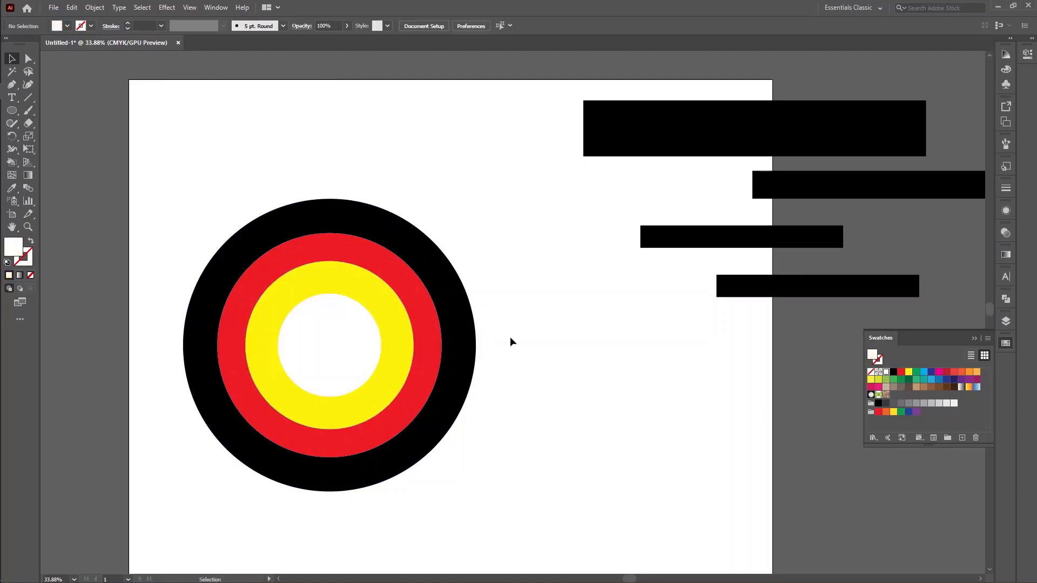
Isolate the red circle and the outer black circle one at a time, leaving isolation mode after each
left_click_drag(167, 158, 478, 464)
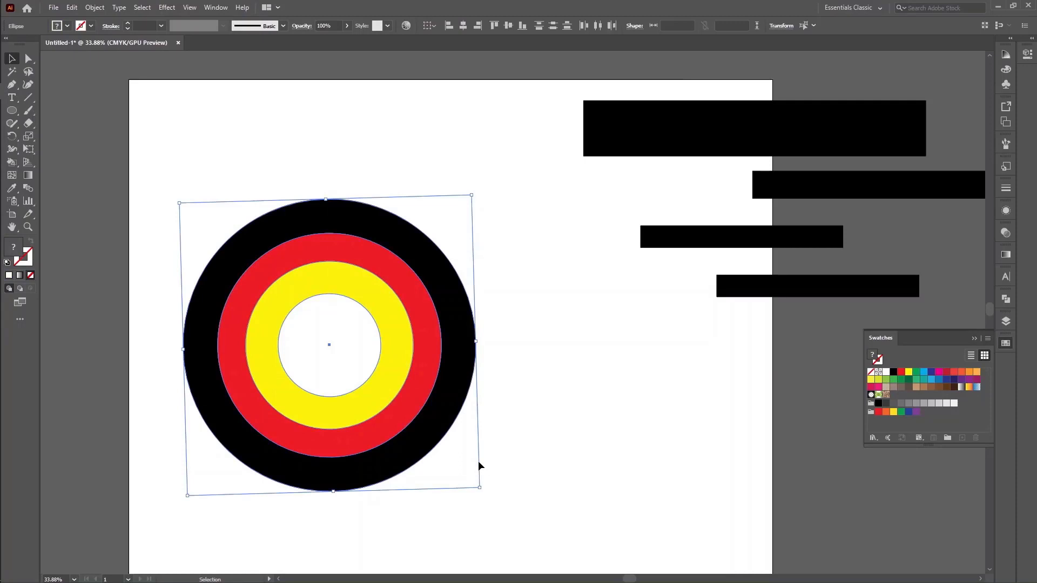
left_click(534, 409)
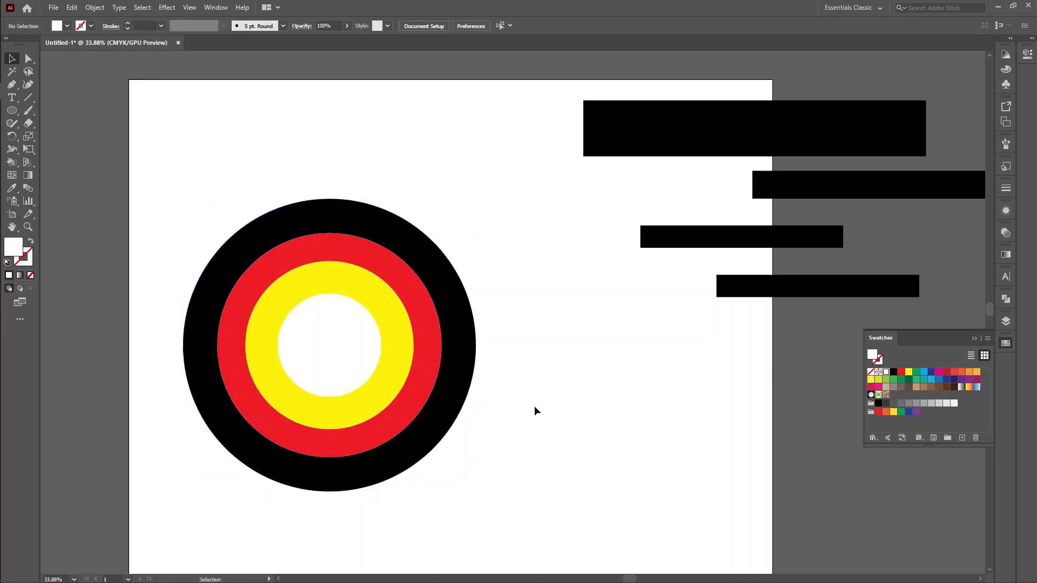
left_click(392, 237)
double_click(377, 257)
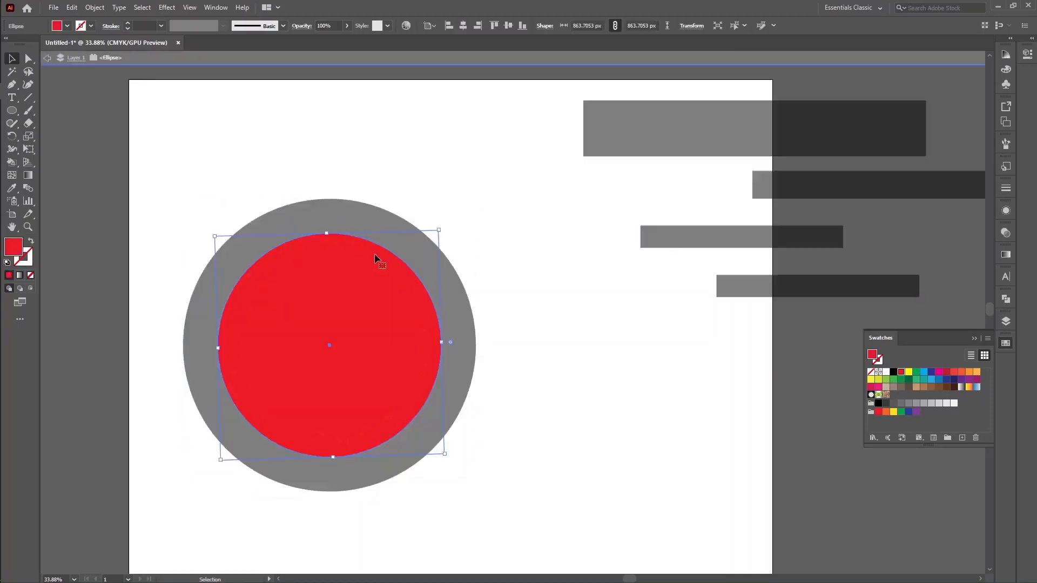
double_click(513, 267)
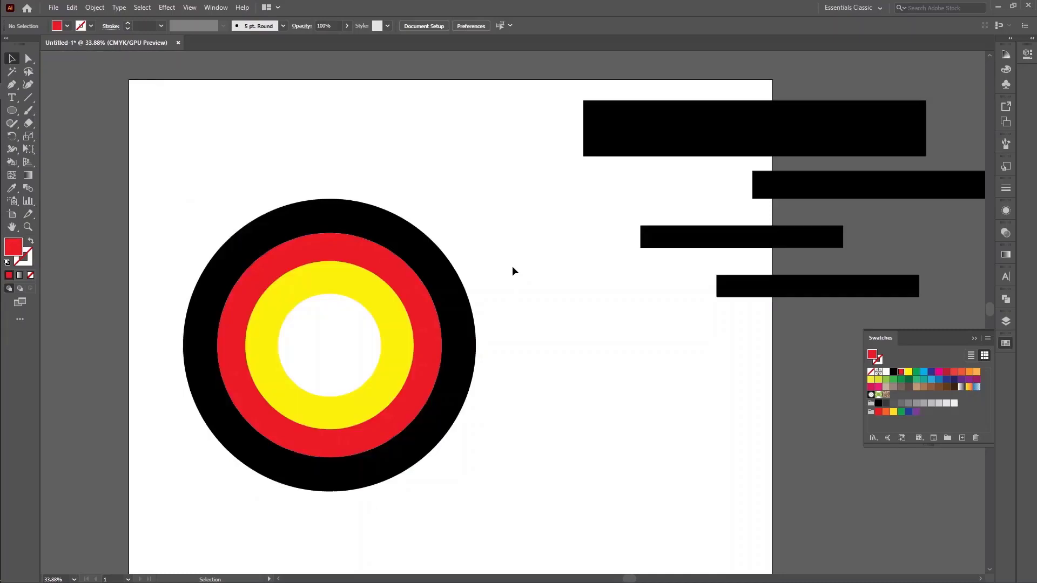
double_click(350, 250)
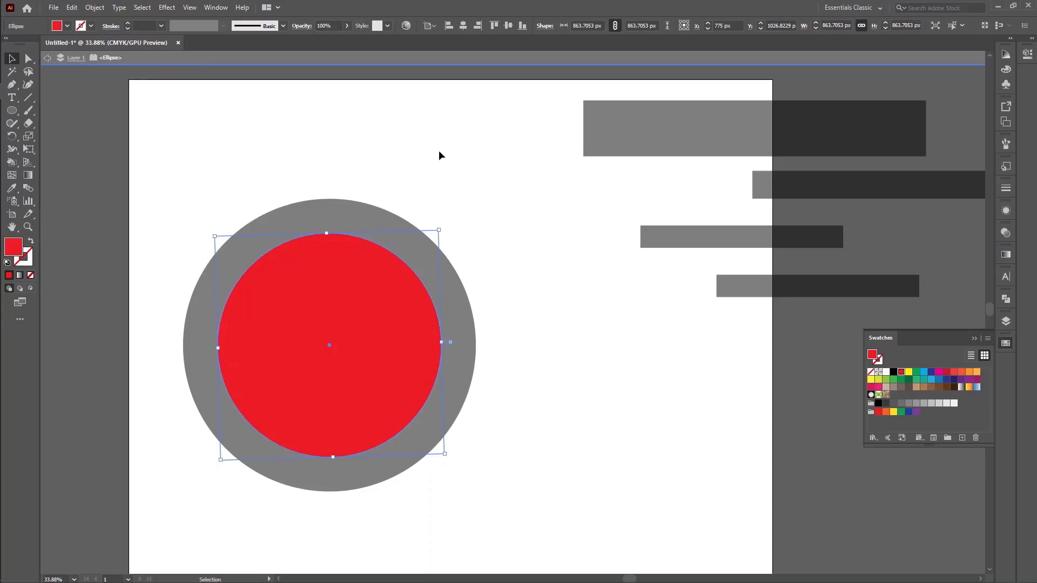
left_click(47, 59)
left_click(48, 60)
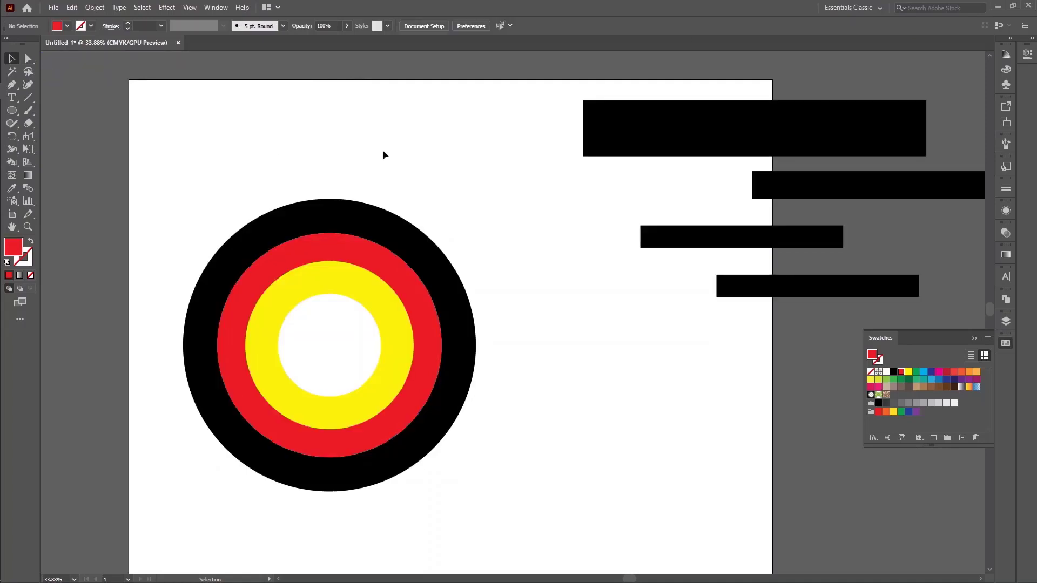
double_click(398, 245)
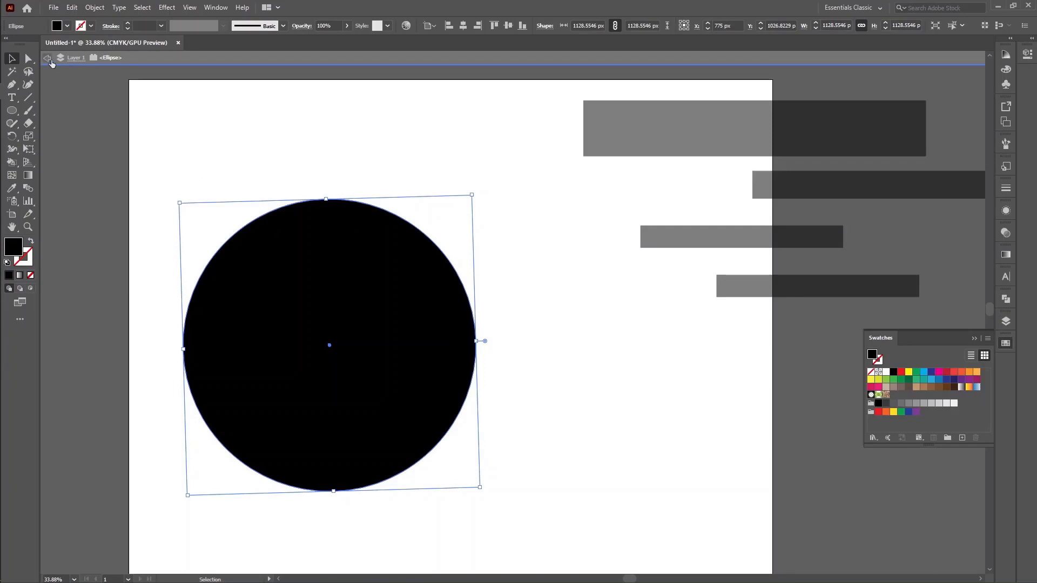
double_click(212, 121)
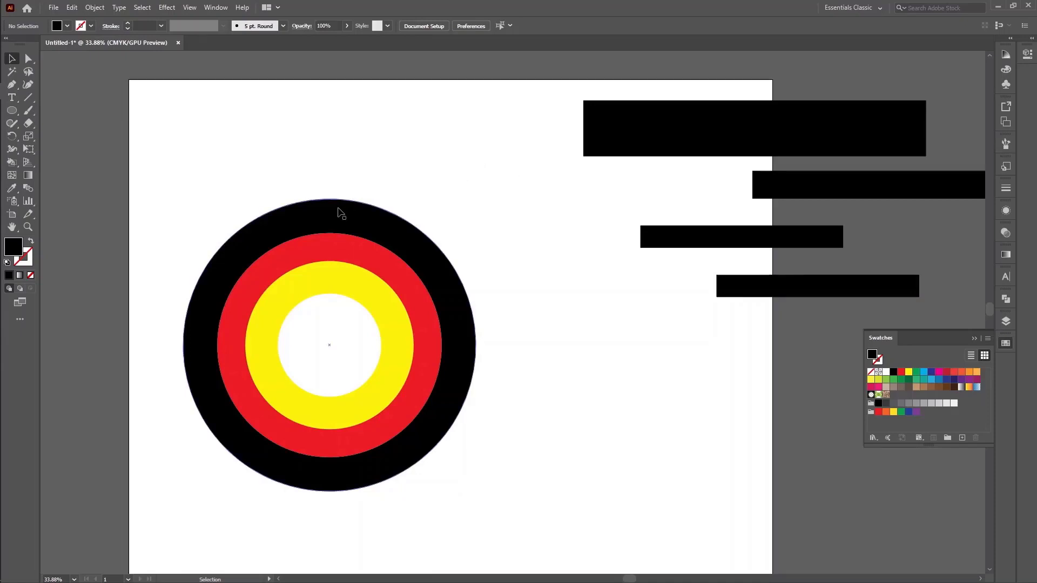
Try bringing the outer black circle to the front and moving it aside, and undo both changes
left_click(367, 250)
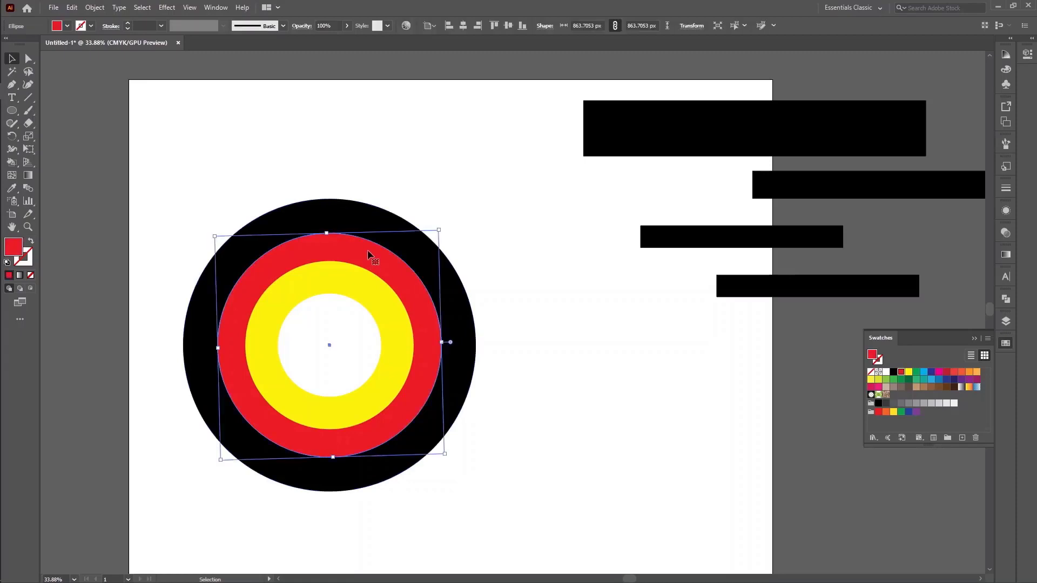
left_click(352, 206)
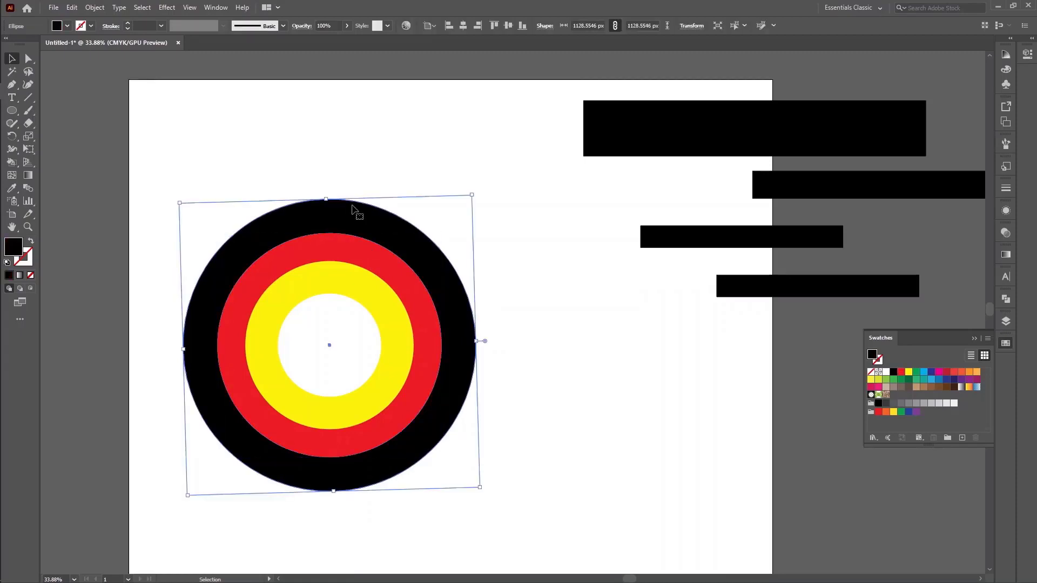
right_click(352, 209)
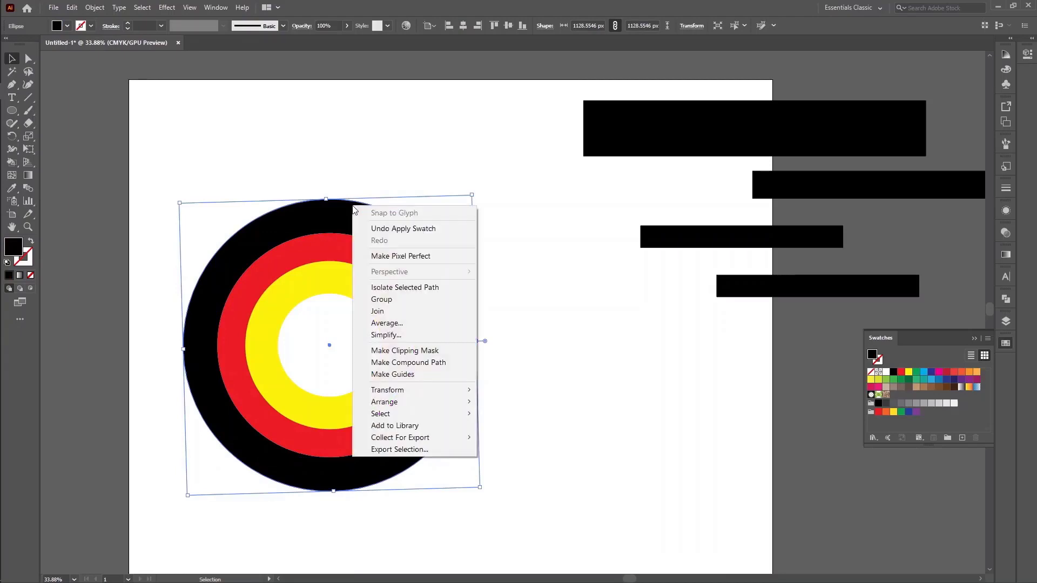
mouse_move(400, 403)
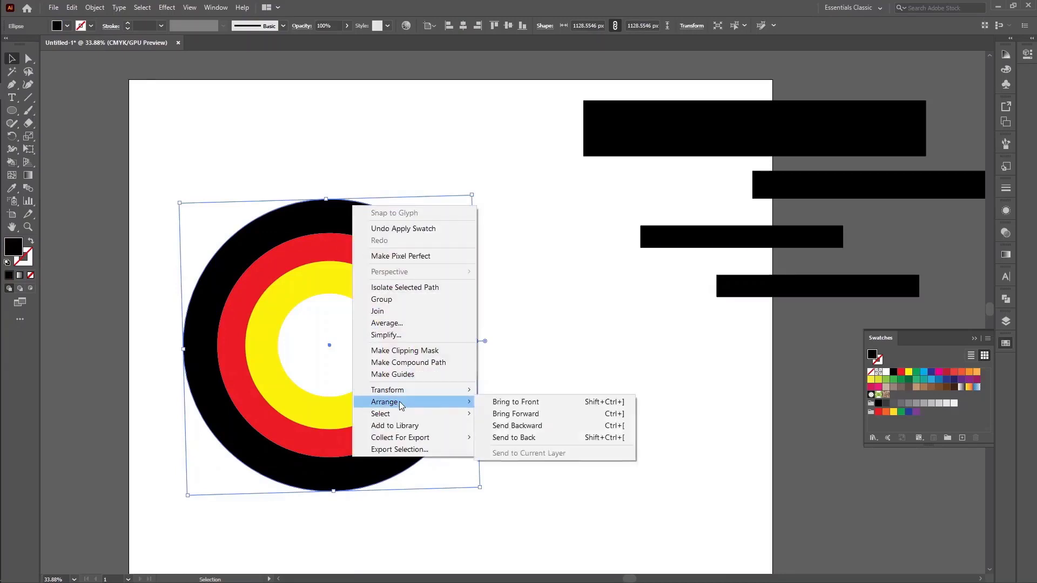
left_click(539, 403)
left_click_drag(370, 296, 547, 334)
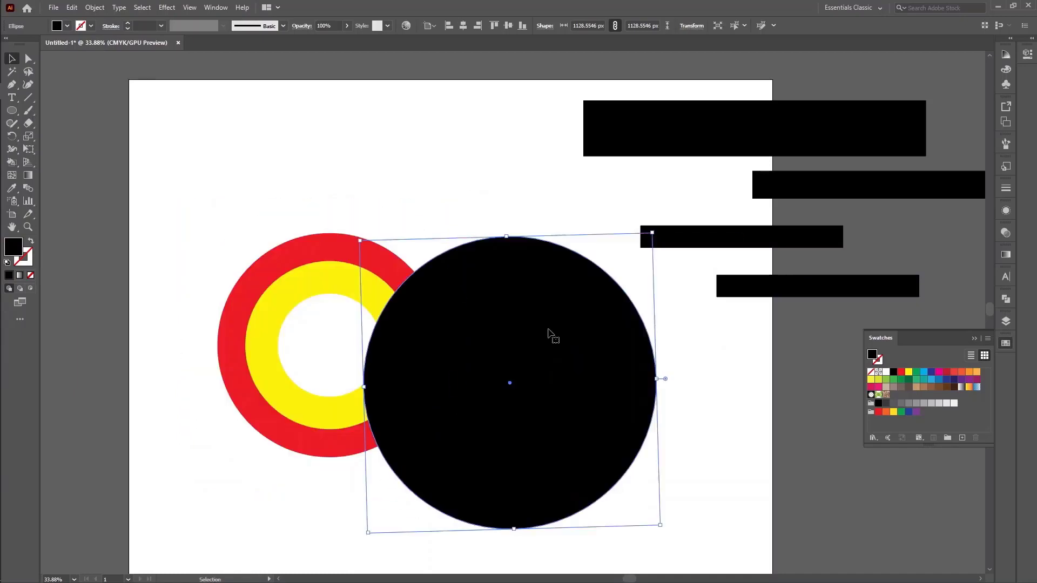
key("ctrl+z")
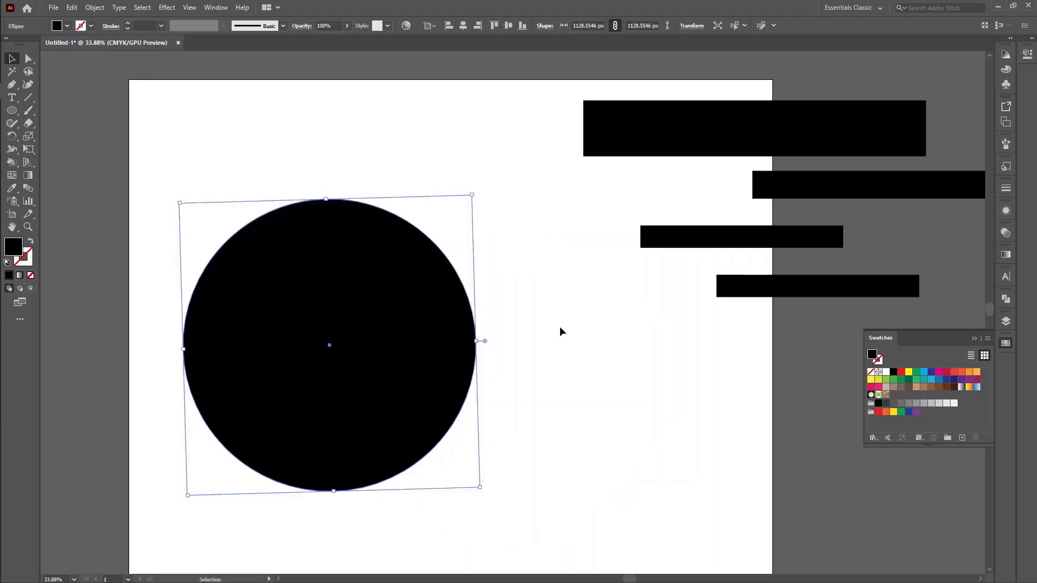
key("ctrl+z")
Change the fill of the innermost white circle to cyan blue
key("v")
left_click(348, 354)
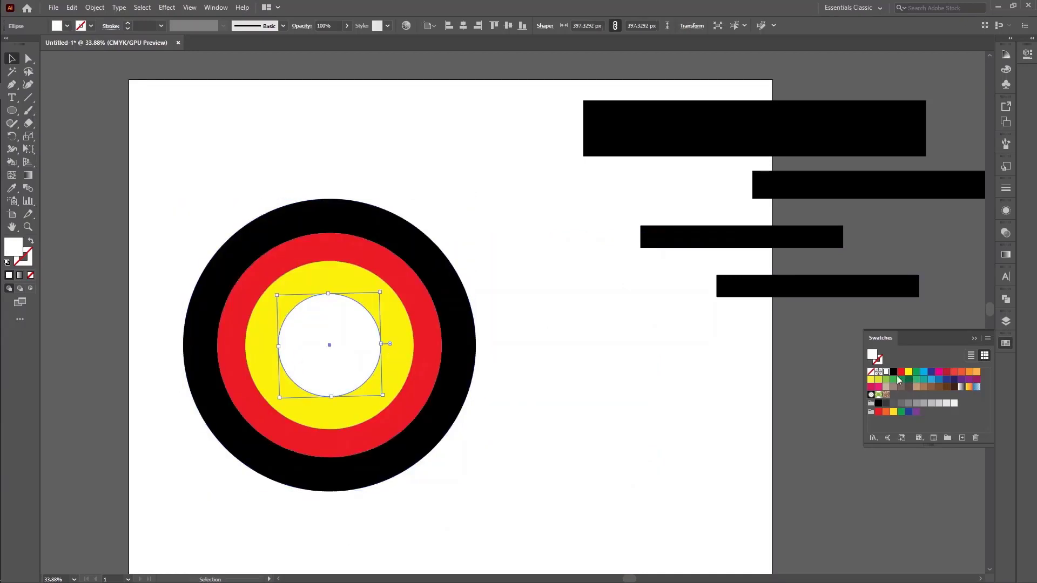
left_click(924, 372)
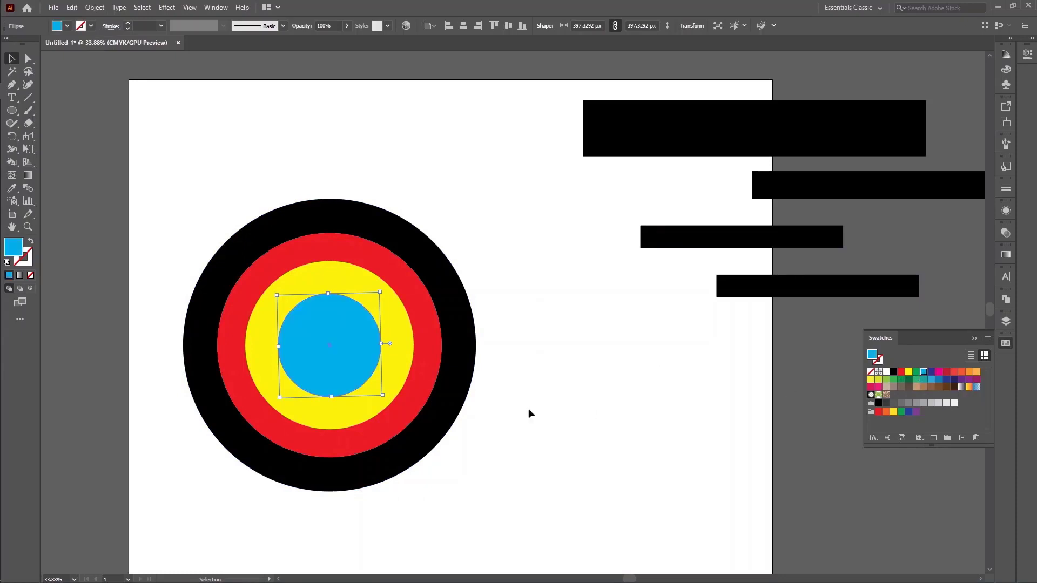
Try sending the blue circle to the back and moving the other circles off it, and undo both changes
right_click(322, 355)
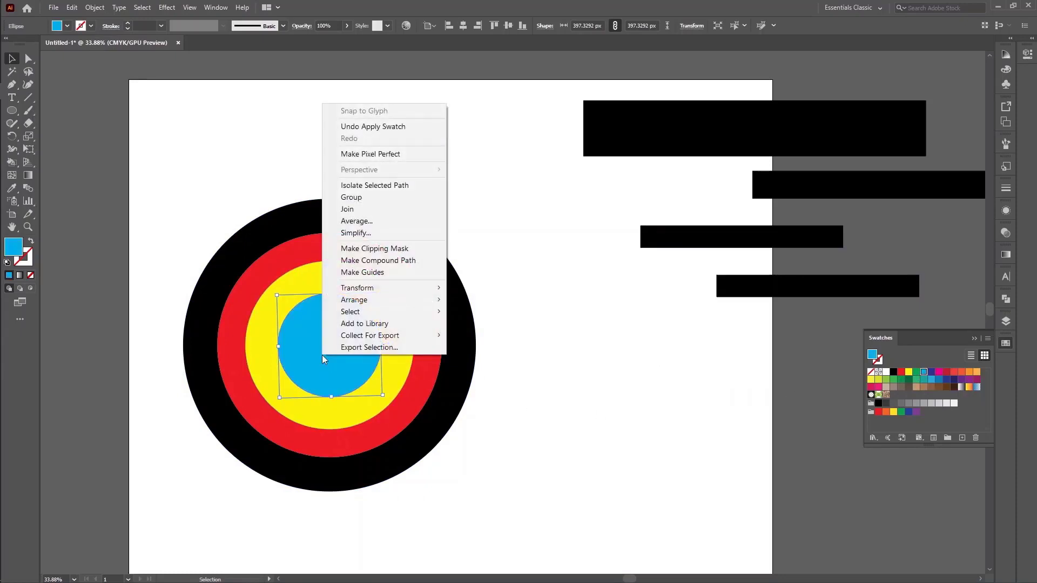
mouse_move(361, 300)
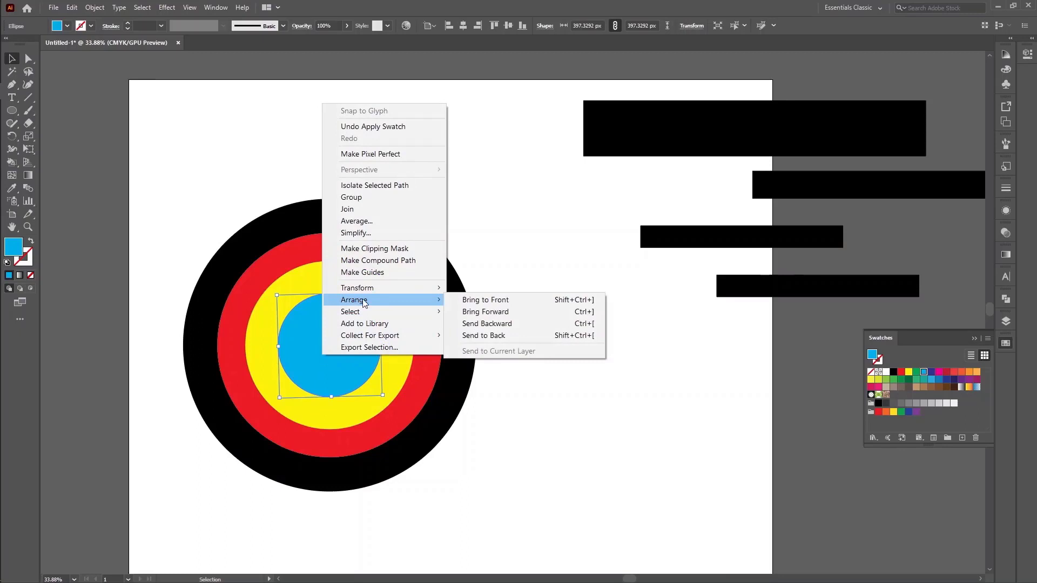
left_click(513, 333)
left_click(528, 383)
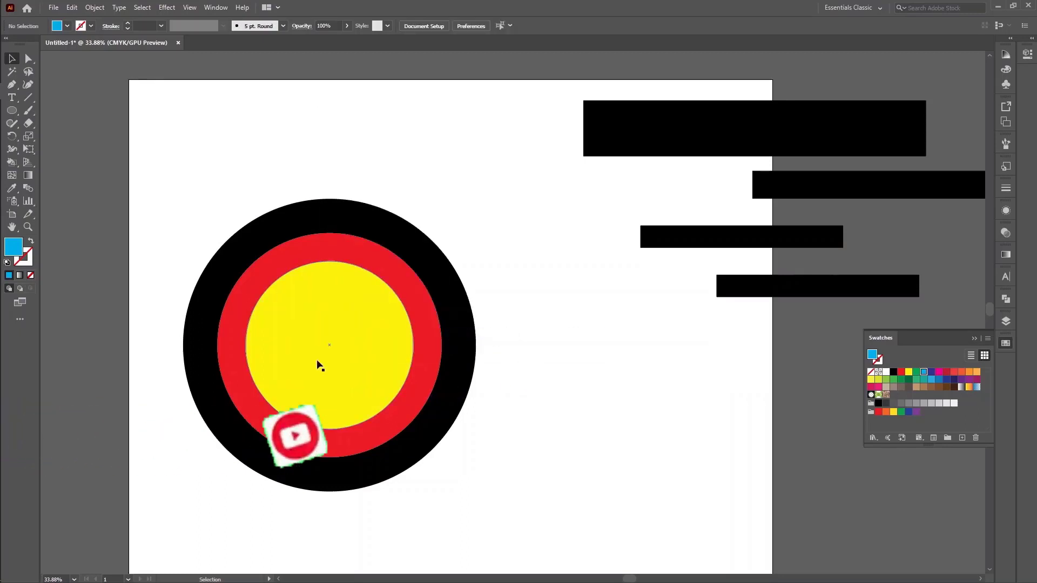
left_click_drag(391, 384, 521, 428)
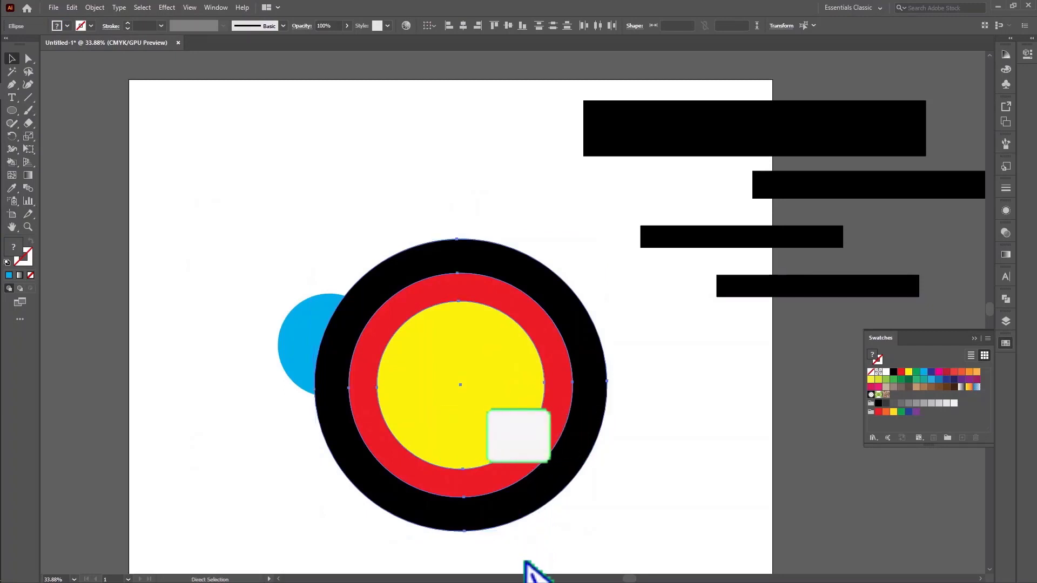
key("ctrl+z")
key("ctrl+z")
left_click(593, 453)
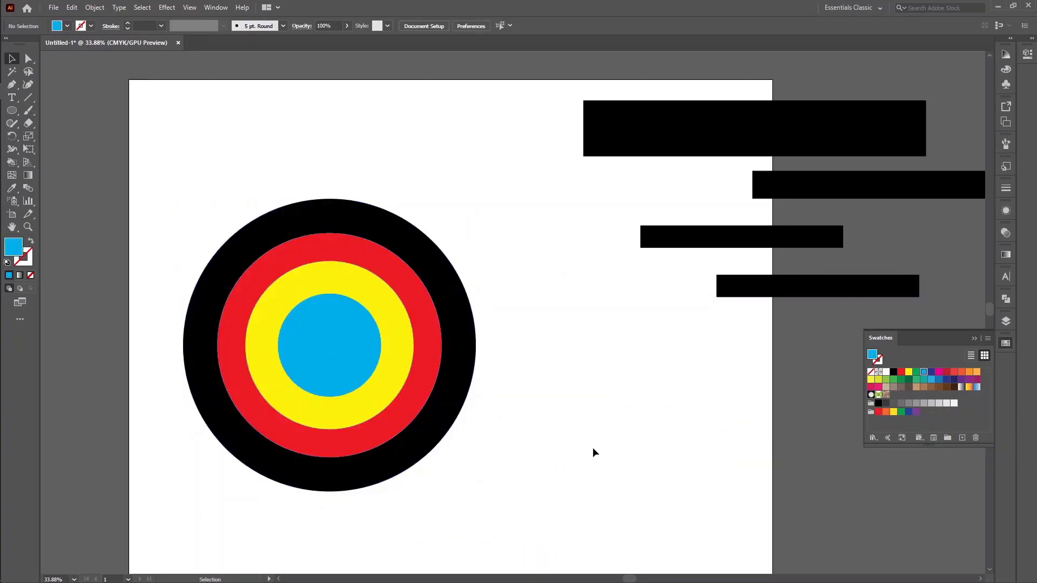
Try bringing the red circle forward one level with Bring Forward, and undo it
left_click(415, 297)
right_click(415, 298)
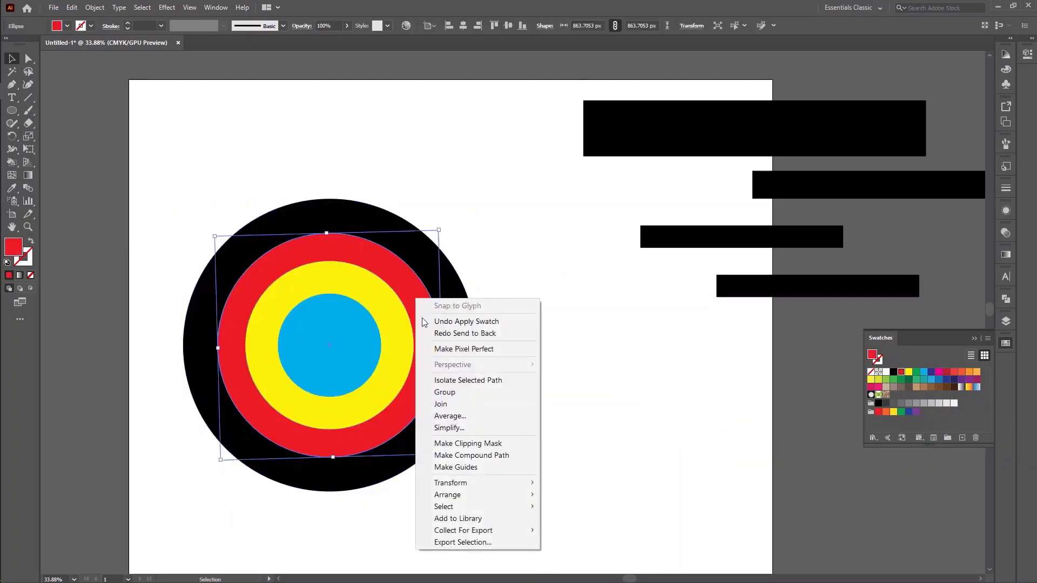
mouse_move(467, 499)
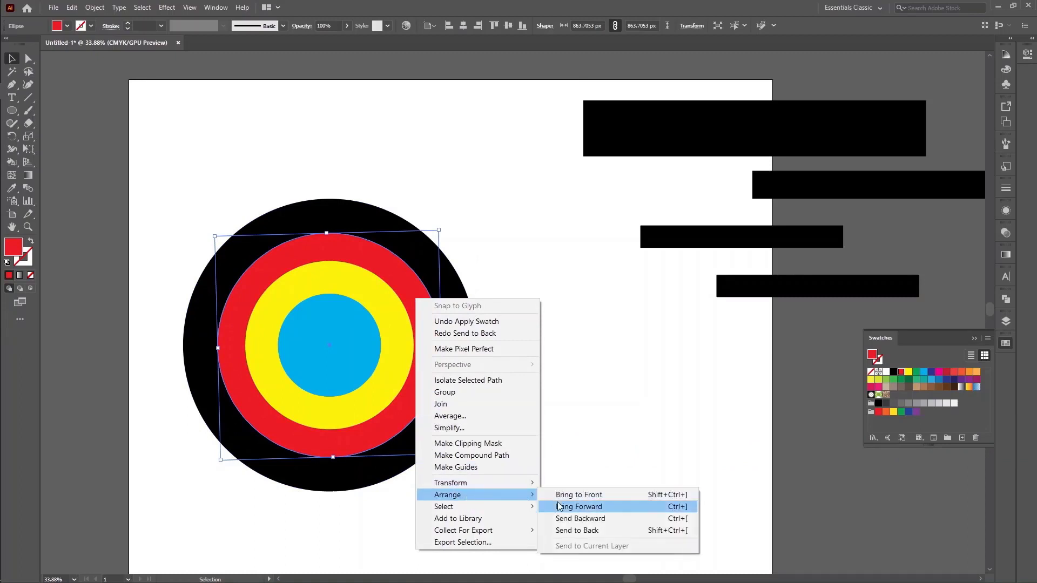
left_click(587, 510)
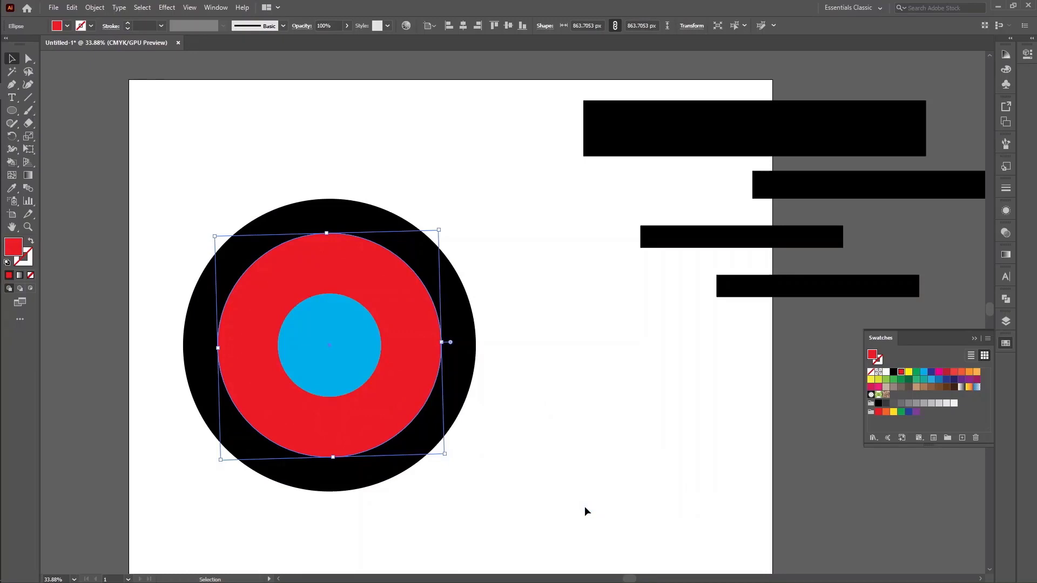
key("ctrl+z")
left_click(554, 460)
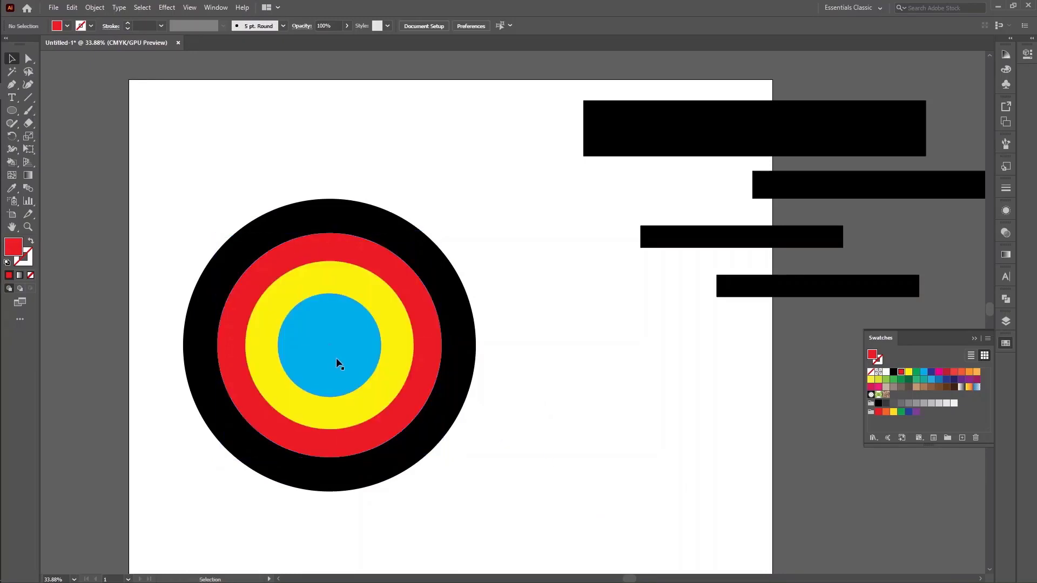
Try sending the blue circle back one level with Send Backward and moving the yellow circle aside, and undo both changes
left_click(336, 358)
right_click(336, 358)
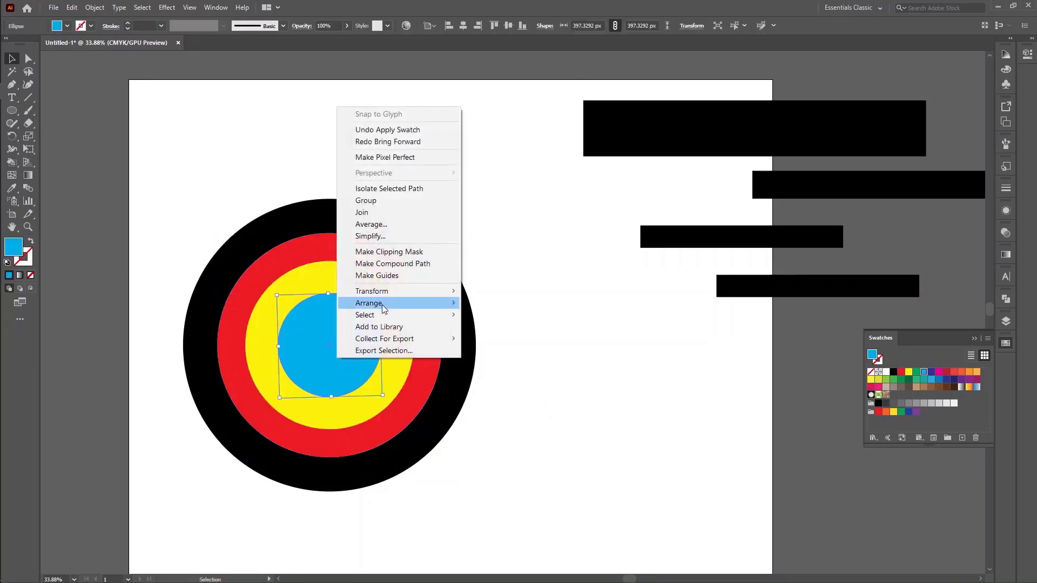
mouse_move(381, 303)
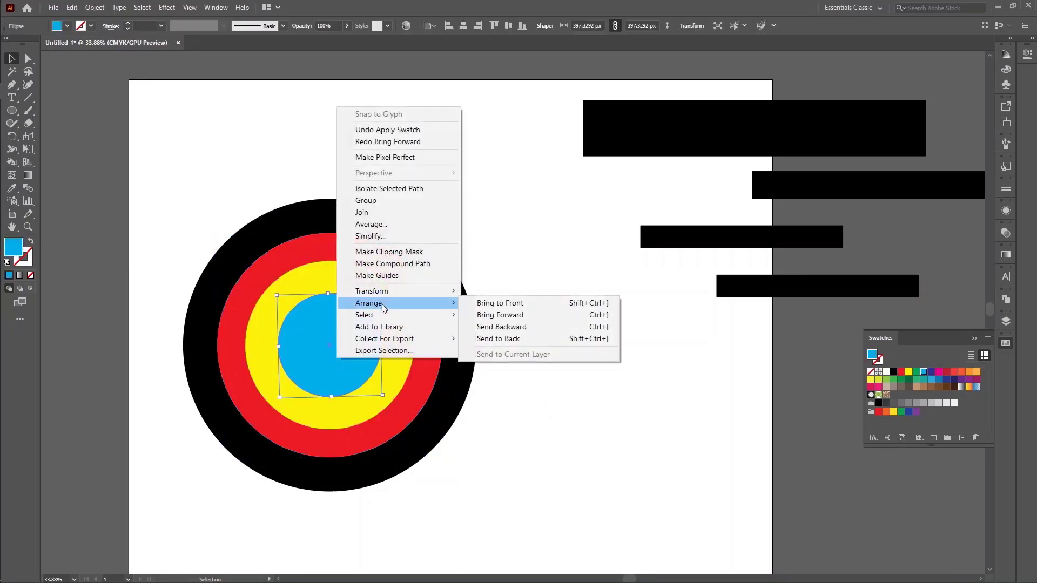
left_click(515, 327)
left_click(393, 358)
left_click_drag(393, 358, 452, 377)
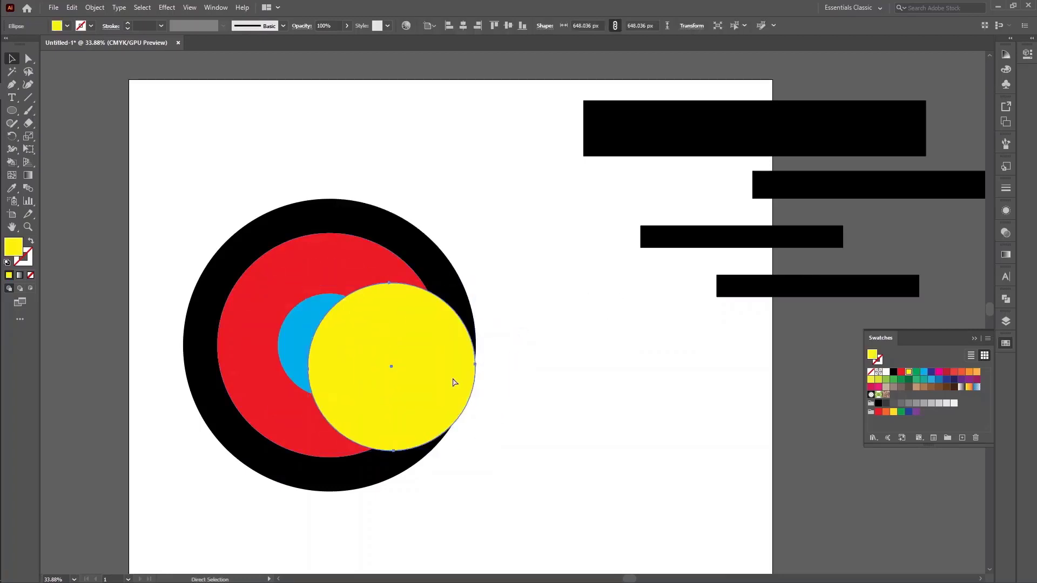
key("ctrl+z")
key("ctrl+z")
left_click(538, 433)
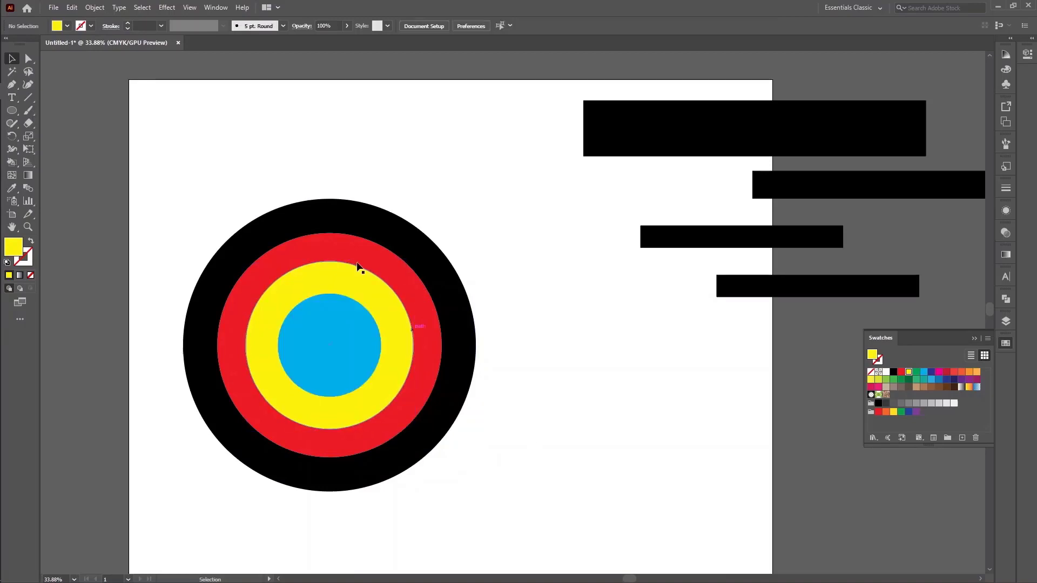
Delete all the target's circles and move the four black rectangles onto the artboard
left_click_drag(254, 169, 547, 433)
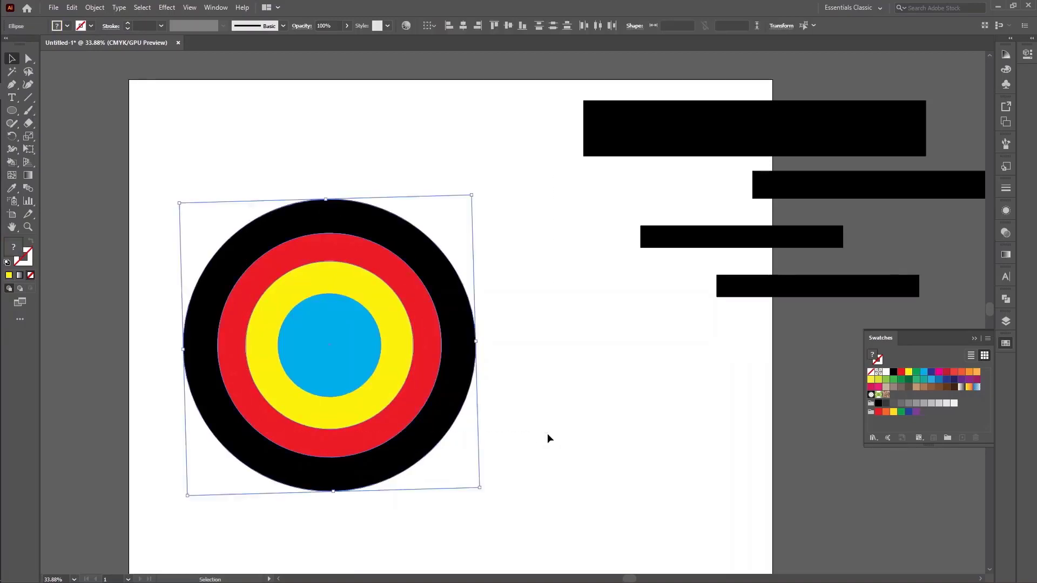
key("Delete")
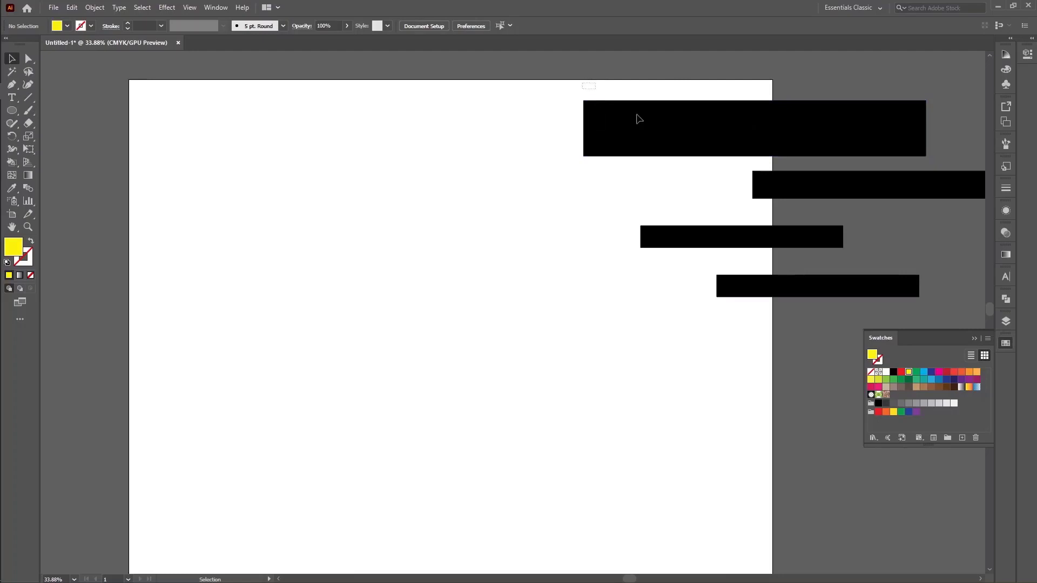
left_click_drag(639, 119, 860, 302)
left_click_drag(864, 186, 492, 196)
Show the Align options and place them in the empty area beside the artboard
left_click(217, 7)
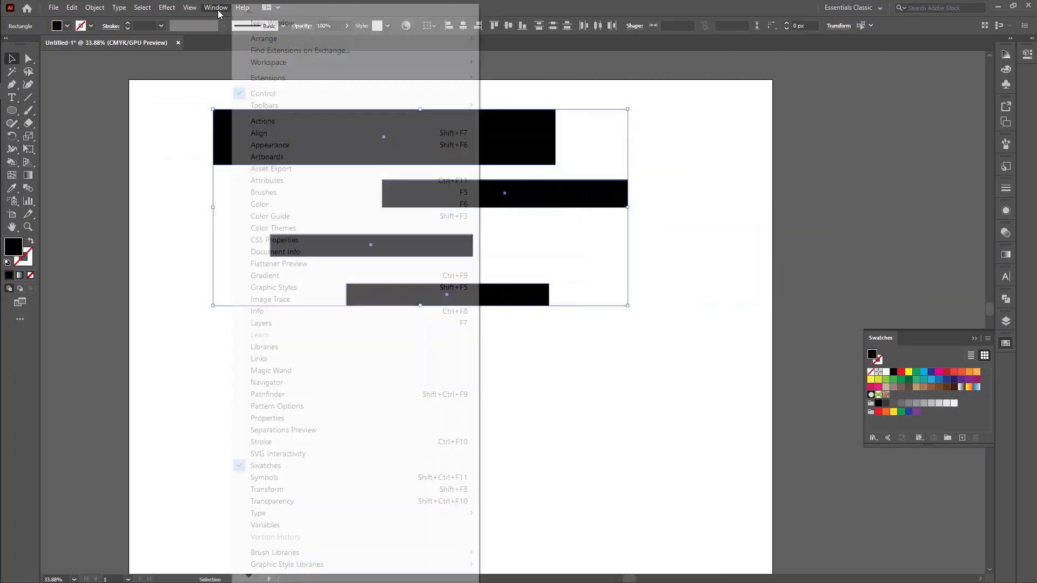
left_click(270, 133)
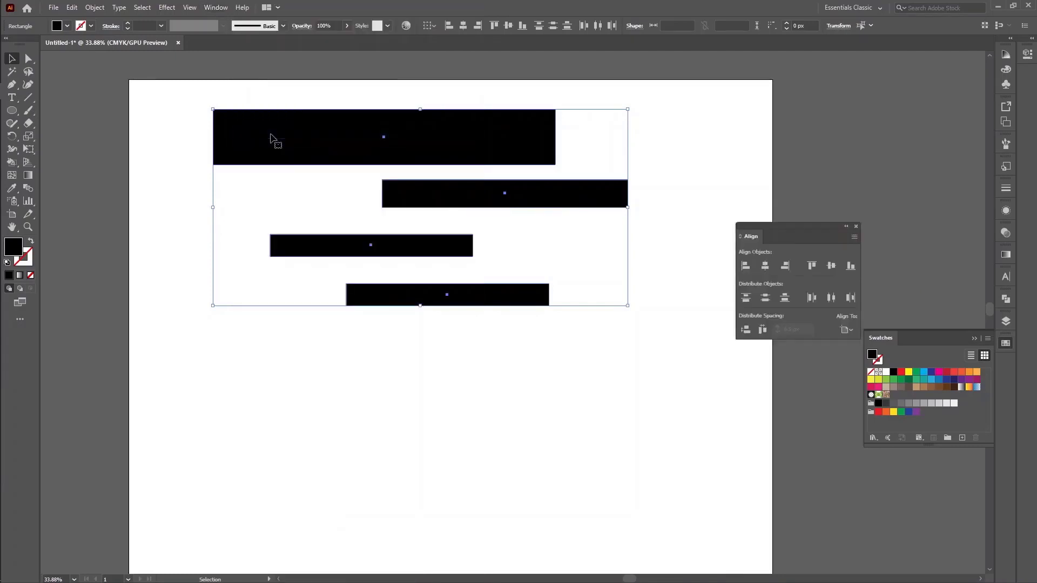
left_click_drag(794, 234, 882, 126)
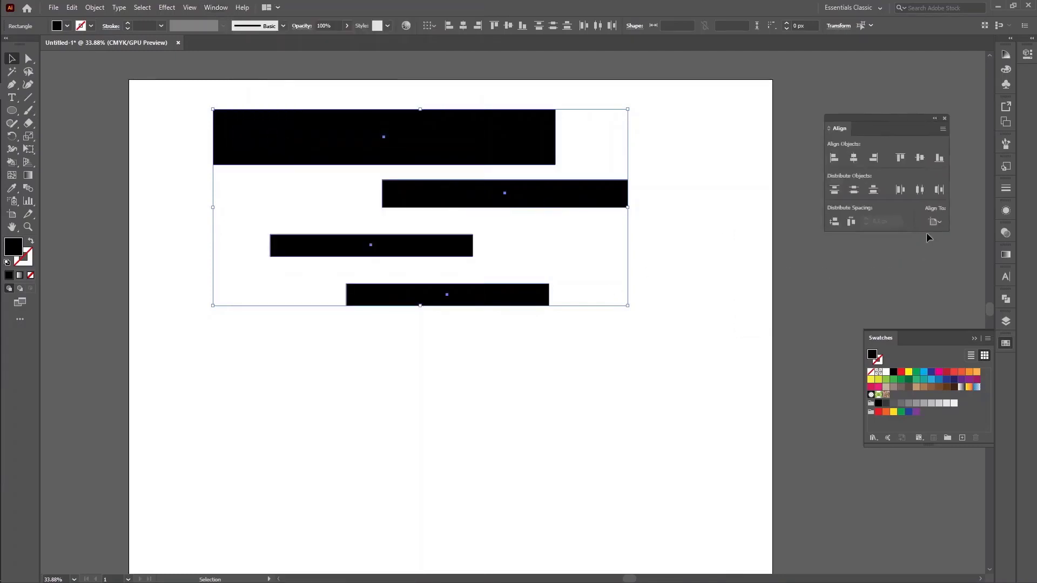
Select the four black rectangles and set the alignment reference to Align to Selection
left_click(937, 222)
left_click(960, 238)
scroll(416, 409, "down", 5)
scroll(415, 403, "up", 6)
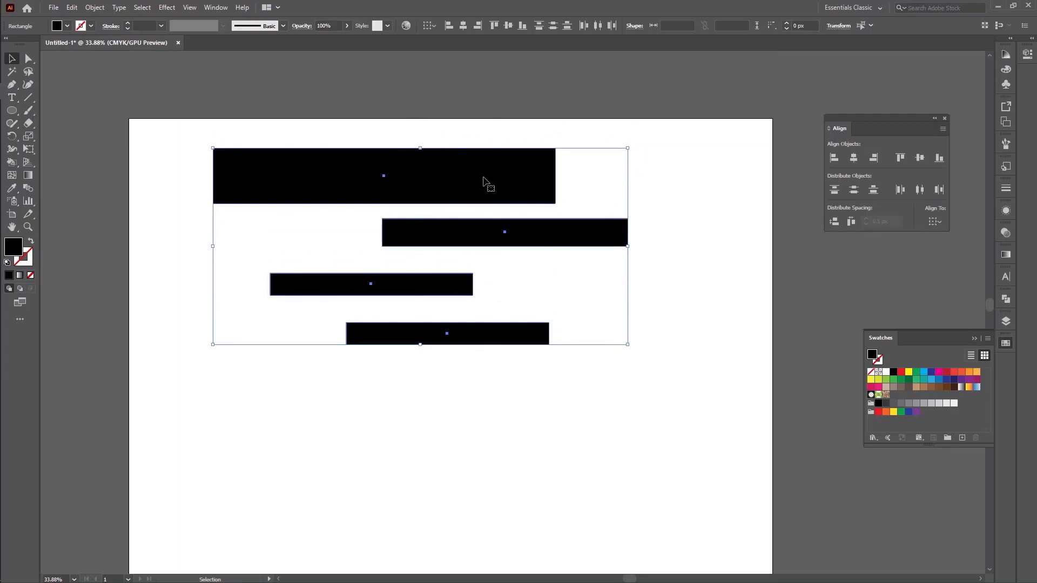
left_click_drag(595, 470, 314, 124)
left_click(936, 223)
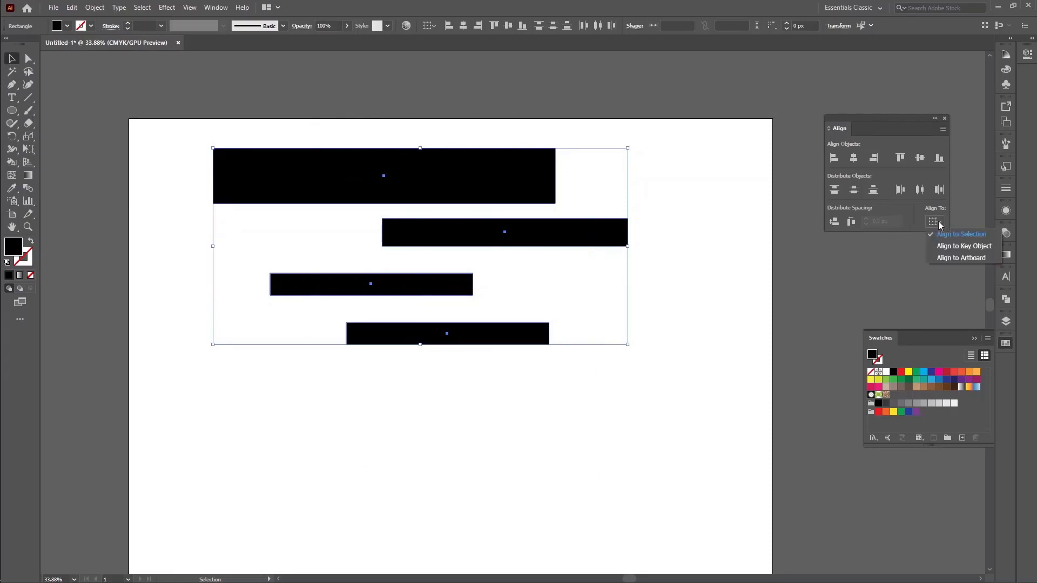
left_click(948, 236)
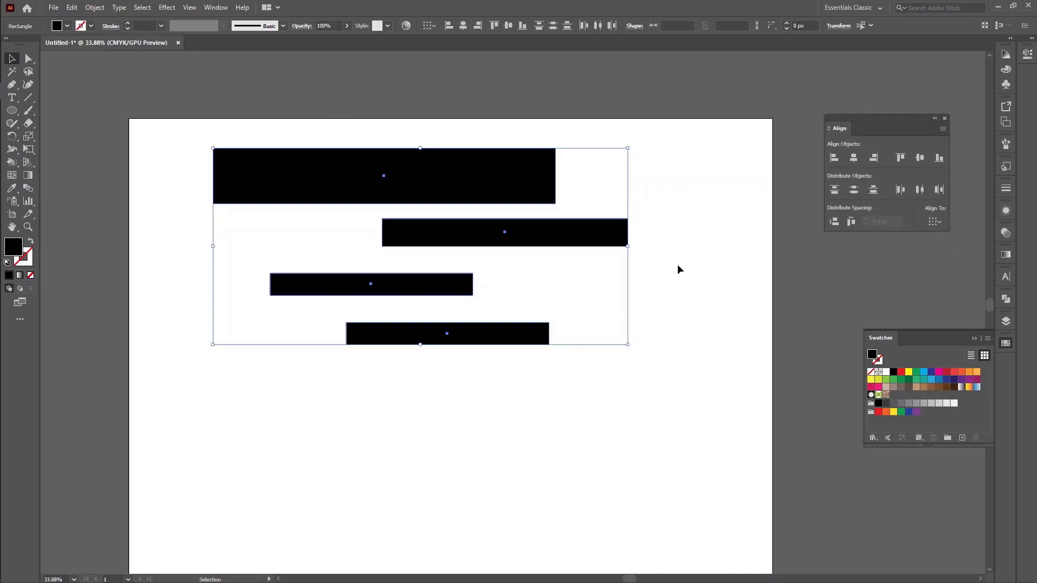
Scatter the three smaller rectangles away from the large one and select all four rectangles
left_click(593, 354)
left_click_drag(530, 338, 647, 469)
double_click(426, 281)
double_click(545, 335)
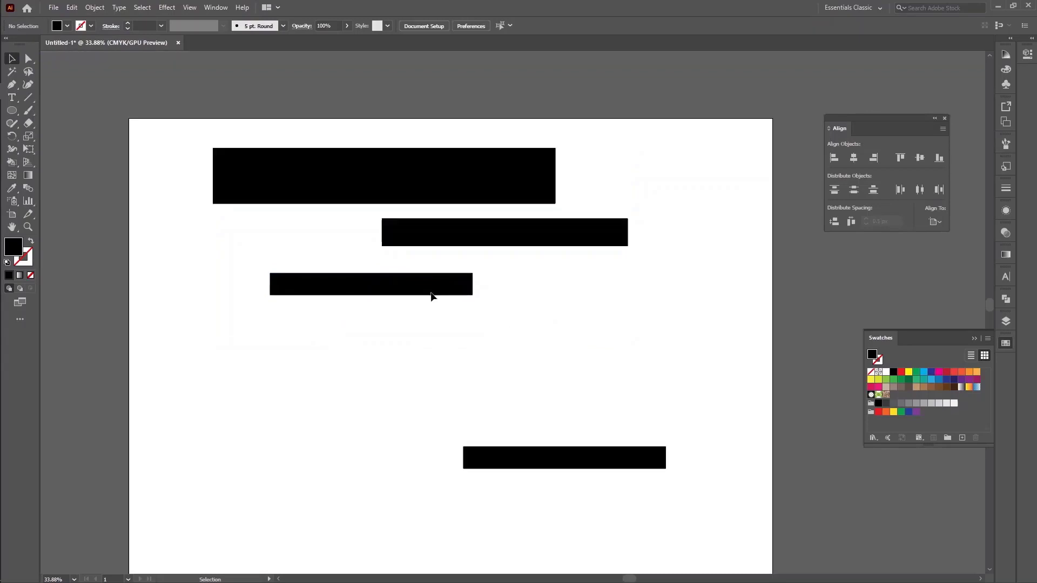
left_click_drag(432, 294, 225, 377)
left_click_drag(432, 234, 603, 272)
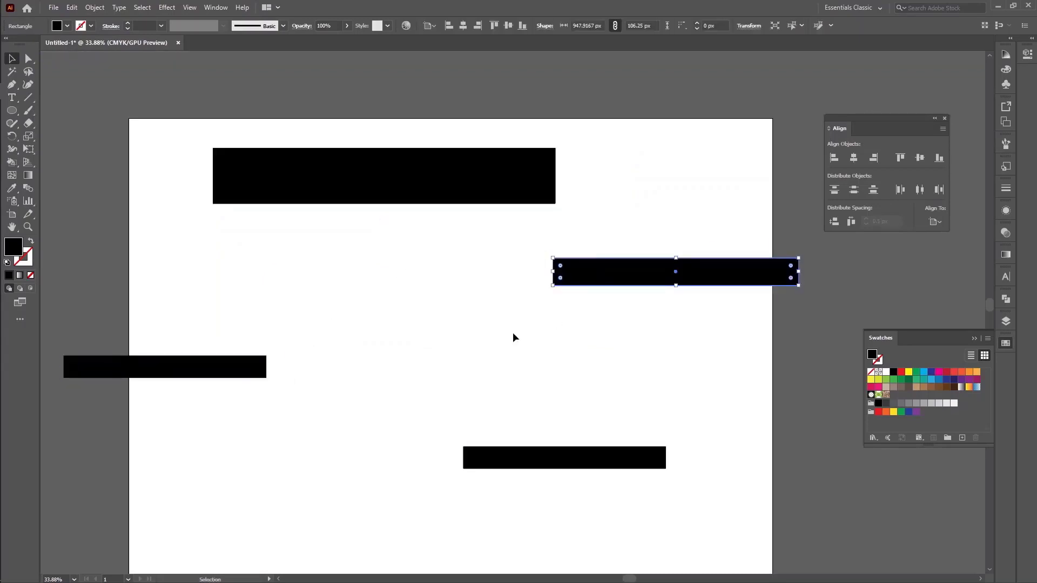
scroll(432, 327, "down", 1)
left_click_drag(129, 103, 695, 497)
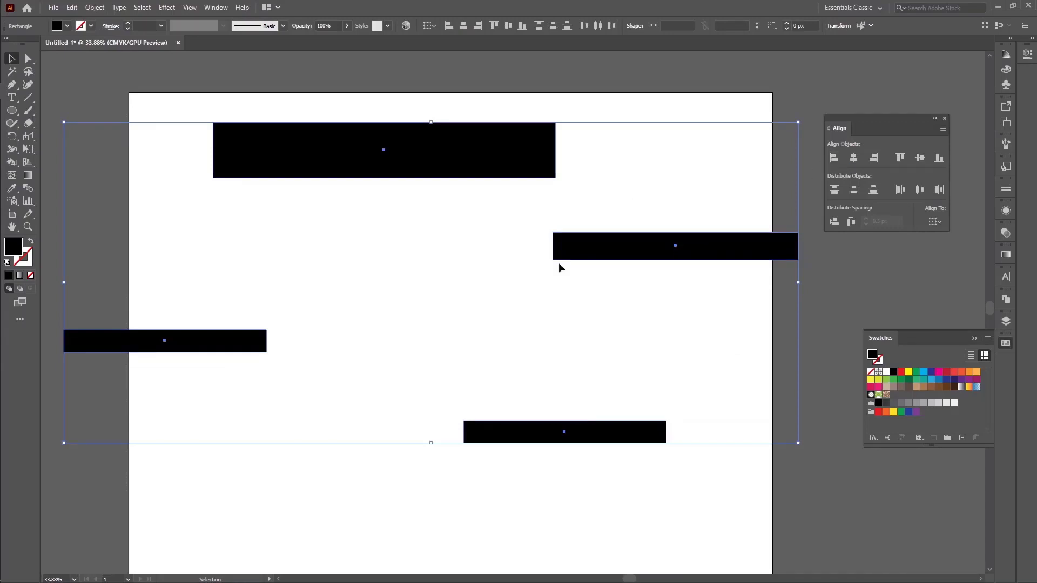
Delete the floral wreath artwork lying outside the artboard
key("a")
key("ctrl+minus")
key("ctrl+minus")
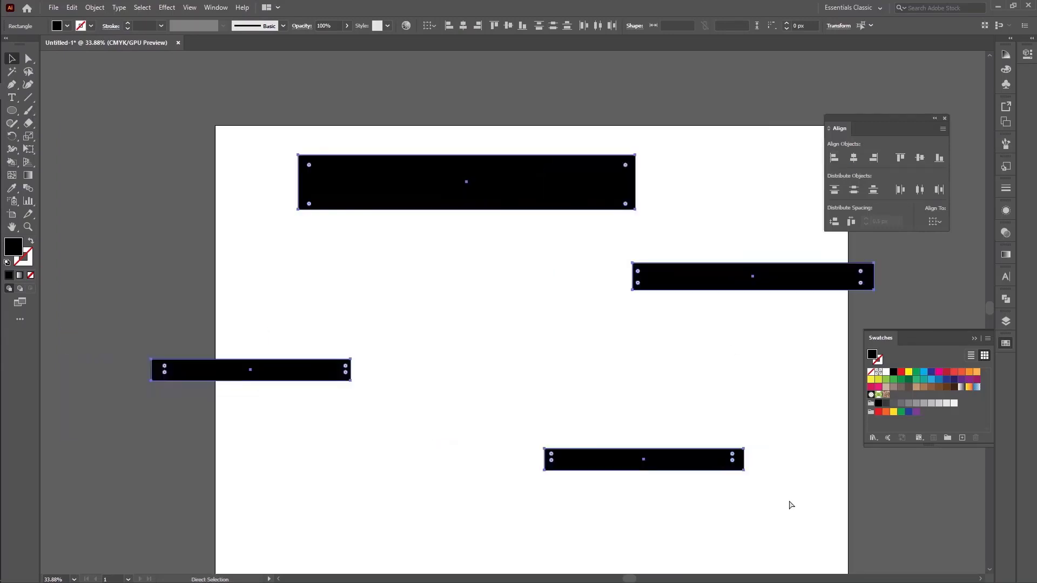
key("v")
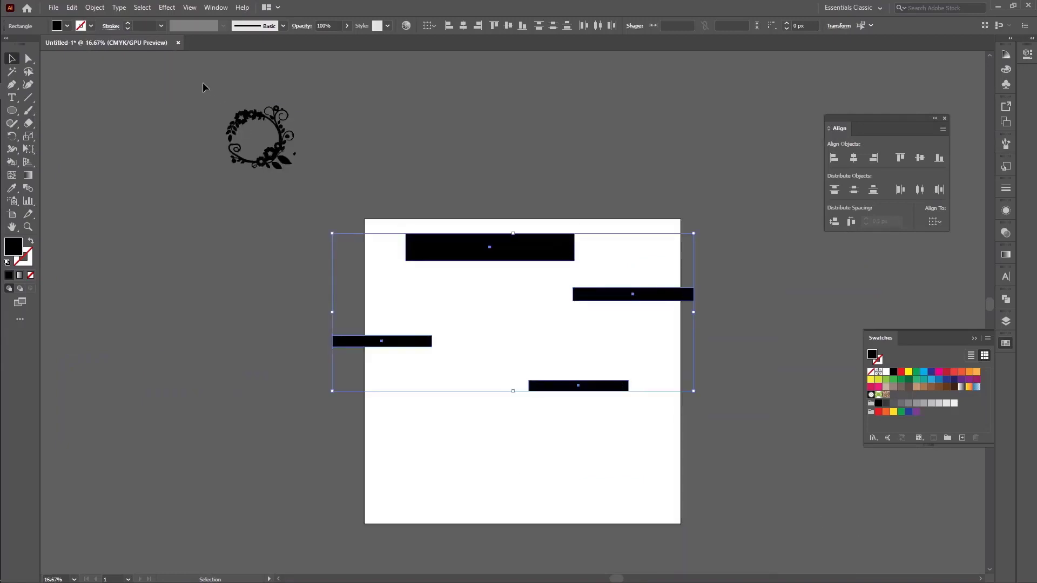
left_click(338, 202)
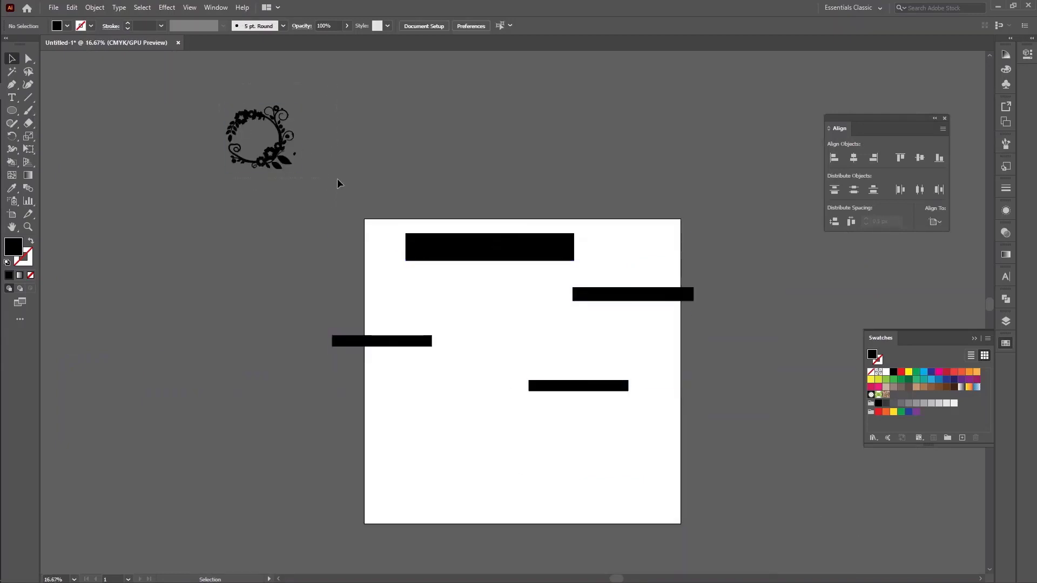
left_click(292, 154)
key("Delete")
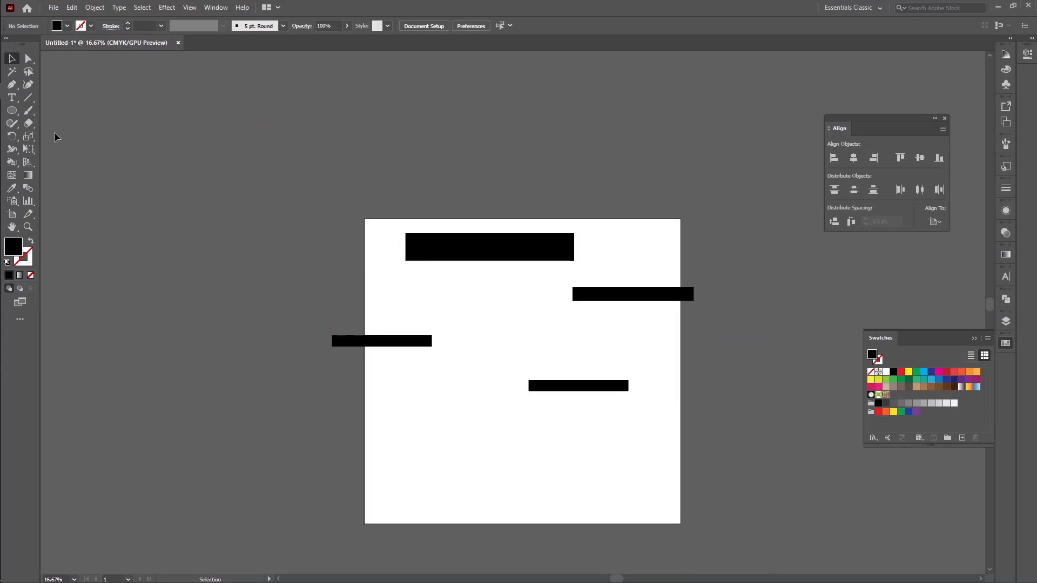
Draw a horizontal rectangle about 2194 × 174 px and a vertical one about 203 × 1624 px outside the artboard, and move them apart
left_click(12, 110)
left_click(59, 109)
left_click_drag(273, 106, 554, 129)
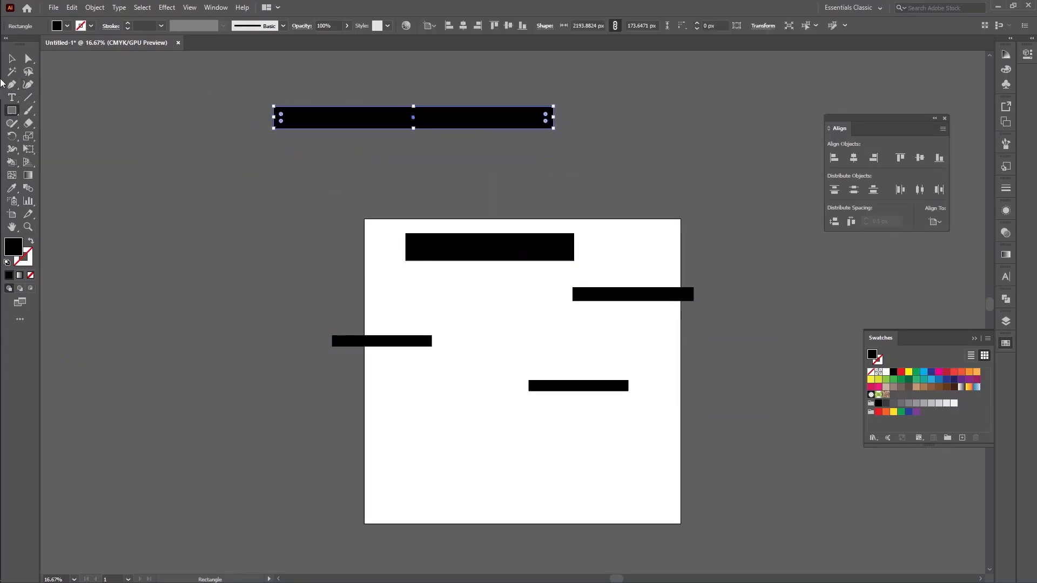
left_click_drag(243, 129, 270, 335)
left_click(12, 58)
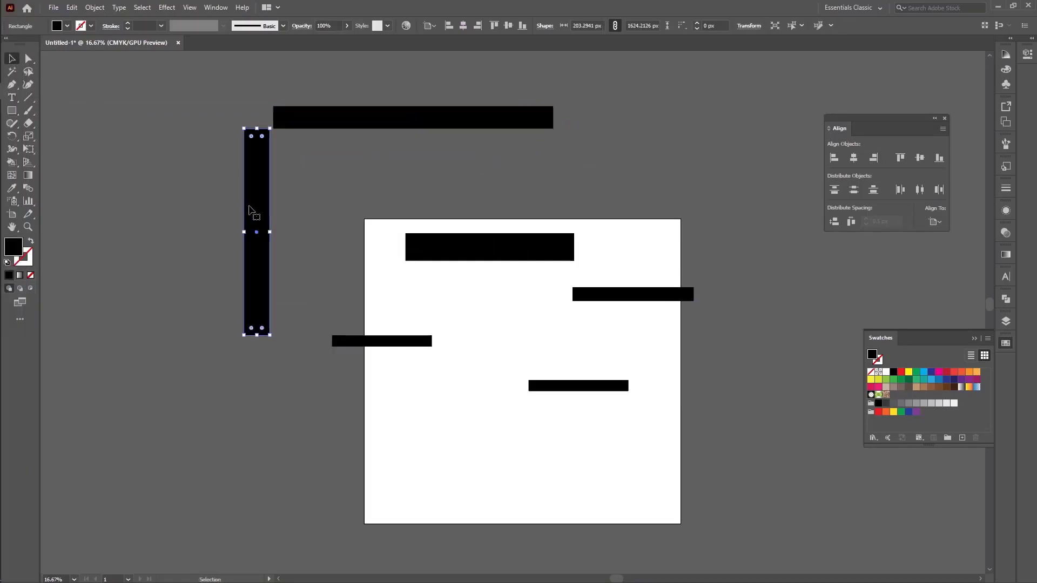
left_click_drag(251, 210, 231, 191)
left_click_drag(355, 117, 443, 129)
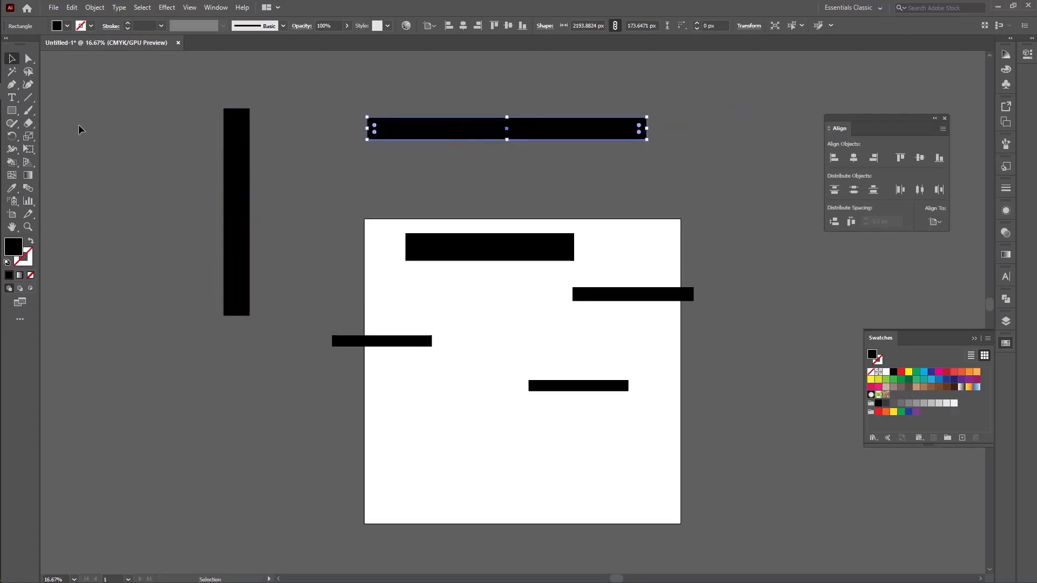
Add the text "Horizontal", enlarge it to about 72 pt, place it on the new horizontal bar and fill it yellow
left_click(19, 98)
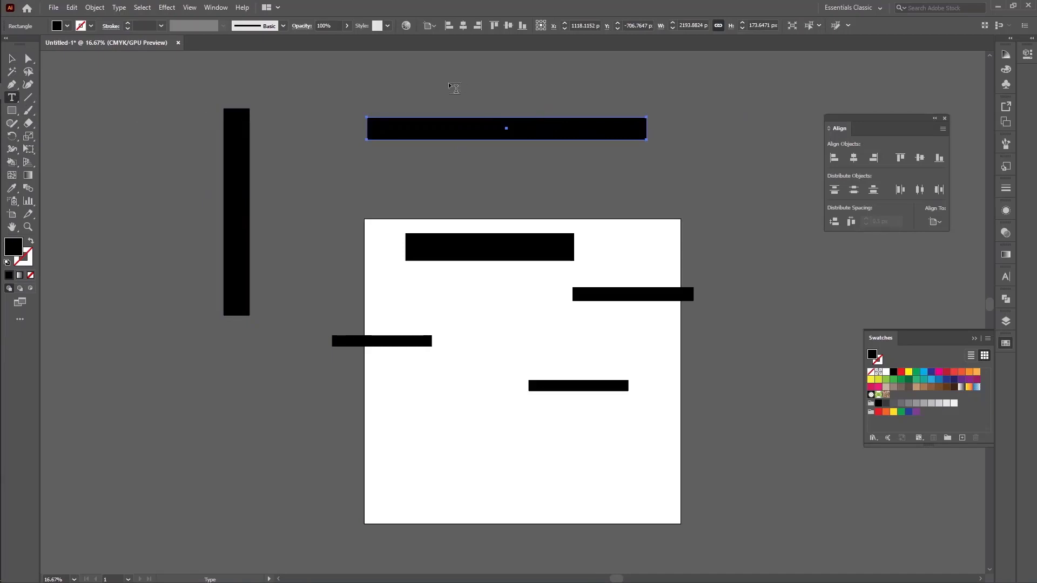
left_click(450, 82)
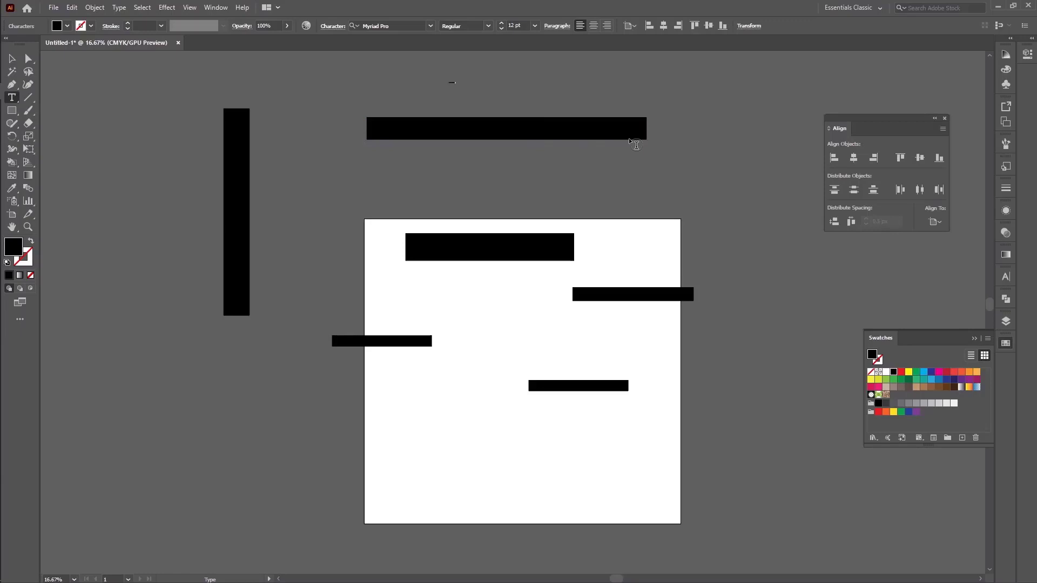
left_click(12, 58)
left_click(452, 83)
mouse_move(456, 85)
left_mouse_down()
mouse_move(556, 108)
mouse_move(473, 86)
left_mouse_up()
left_click_drag(457, 87, 508, 131)
left_click(909, 373)
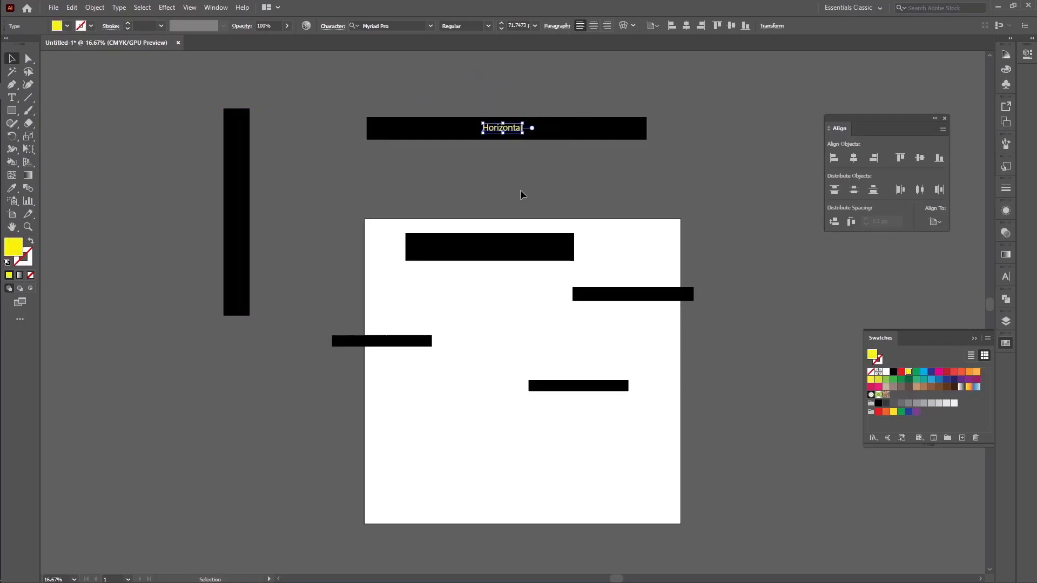
left_click(532, 186)
Centre the "Horizontal" text horizontally on its bar and move both down to just above the artboard
left_click_drag(472, 95, 542, 144)
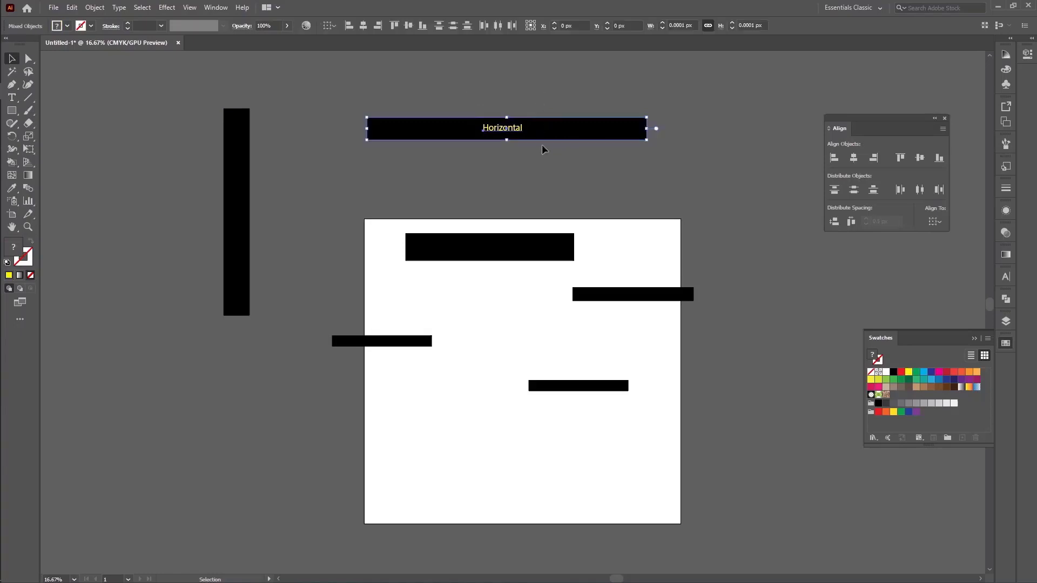
left_click(367, 25)
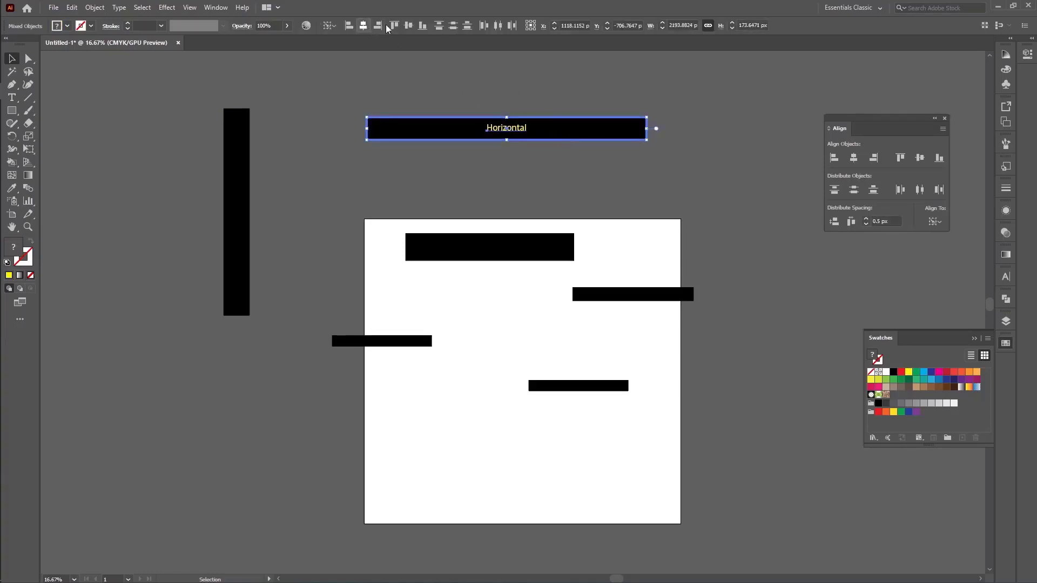
left_click_drag(562, 136, 568, 198)
left_click(730, 248)
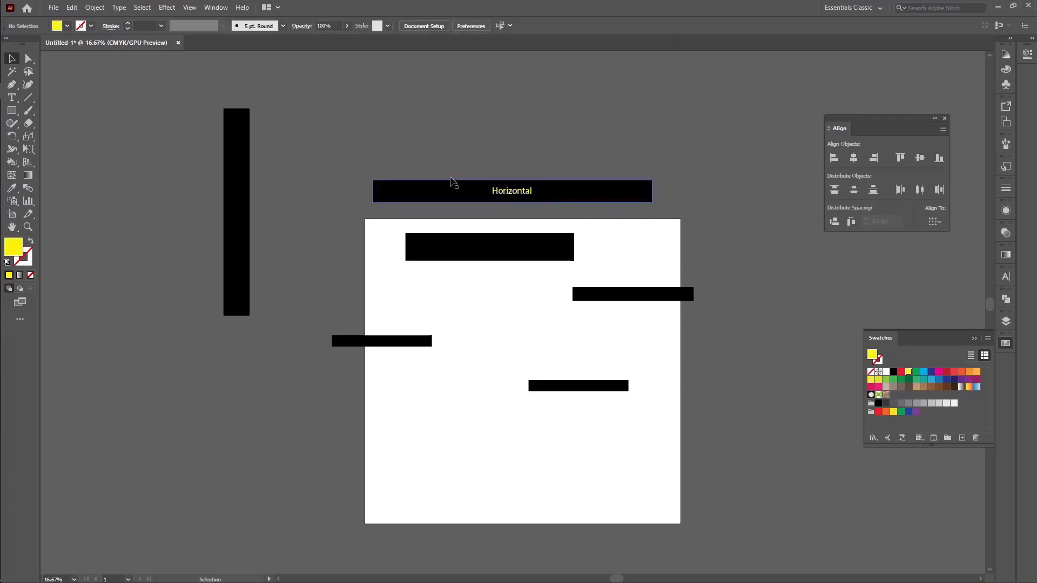
Move the vertical bar right and slightly up, closer to the horizontal bar
left_click_drag(241, 158, 299, 126)
left_click(540, 192)
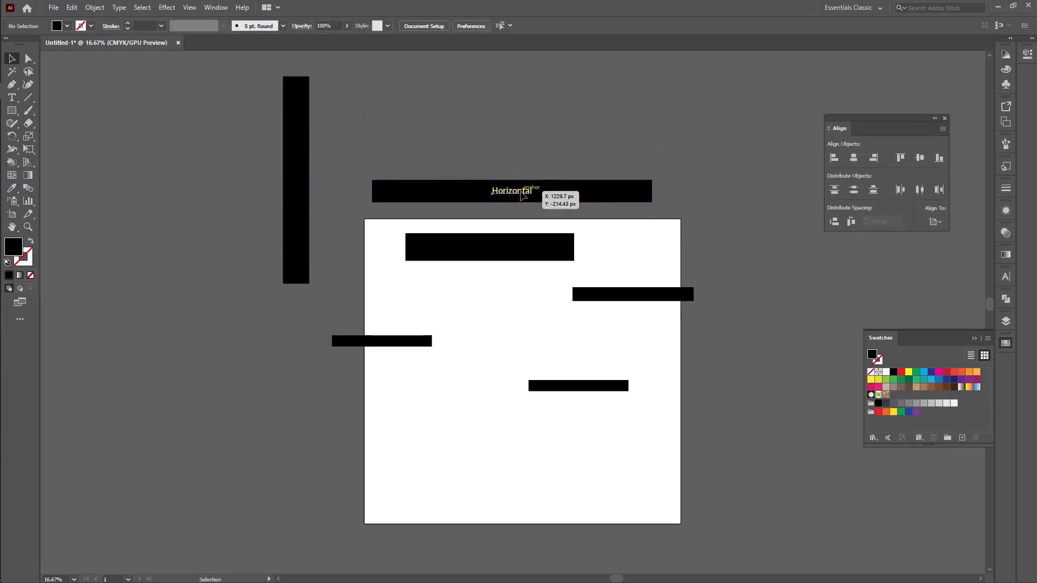
left_click(628, 111)
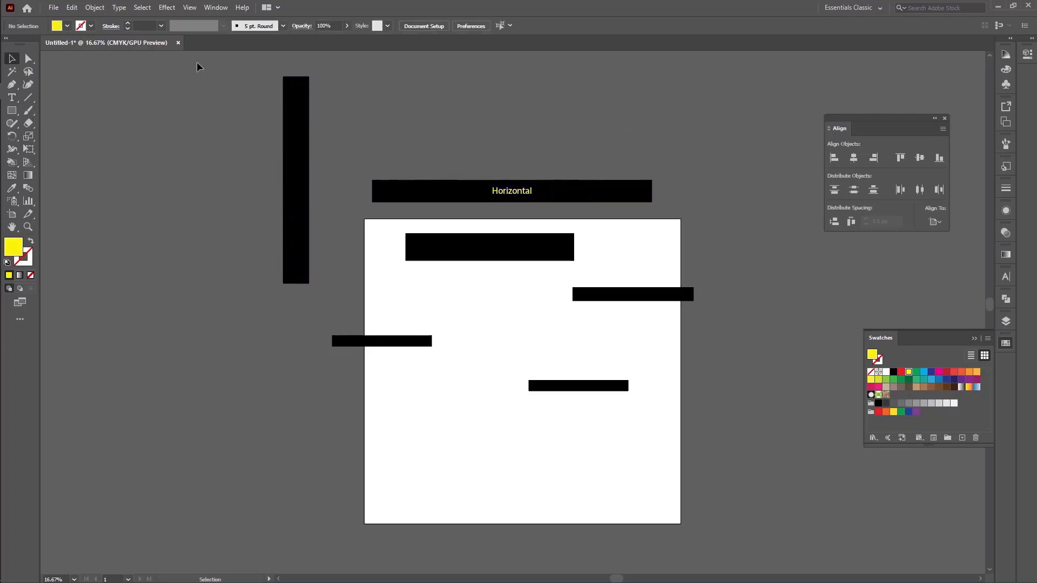
Add the vertical text "Vertical" between the two bars, with a yellow fill and a size of 72 pt
left_click(12, 97)
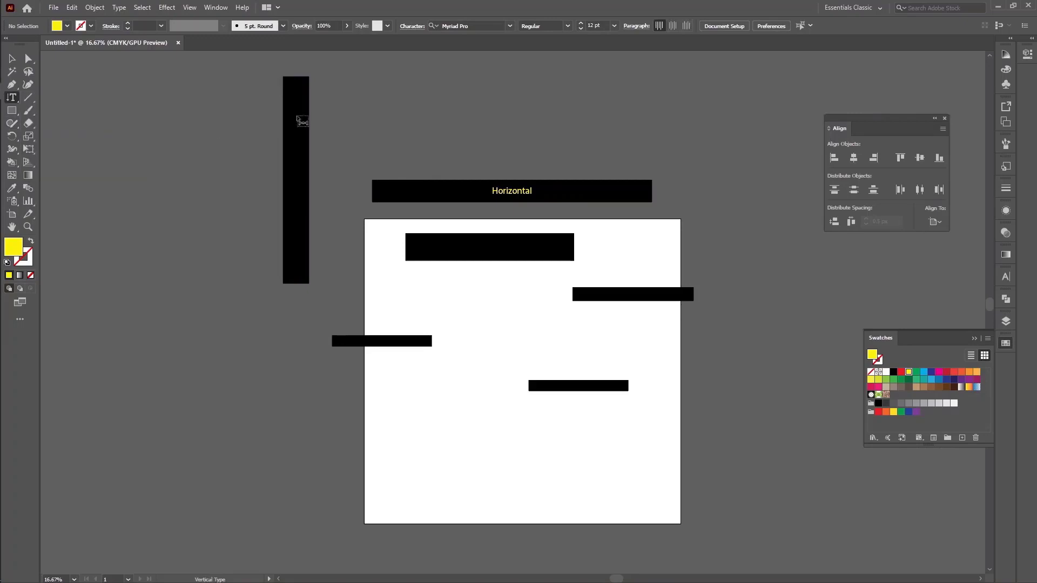
left_click(75, 137)
left_click(387, 108)
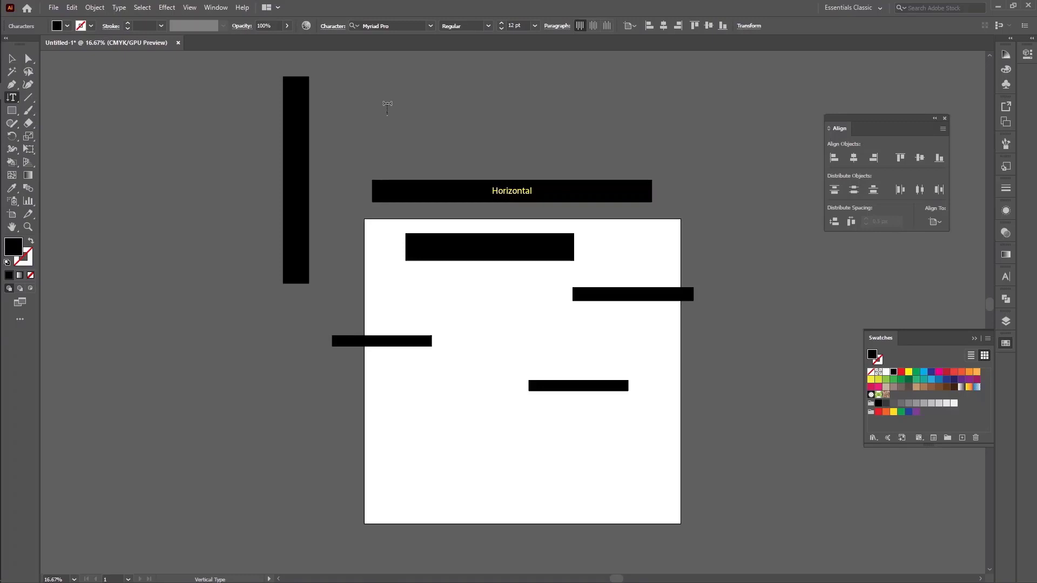
left_click(12, 59)
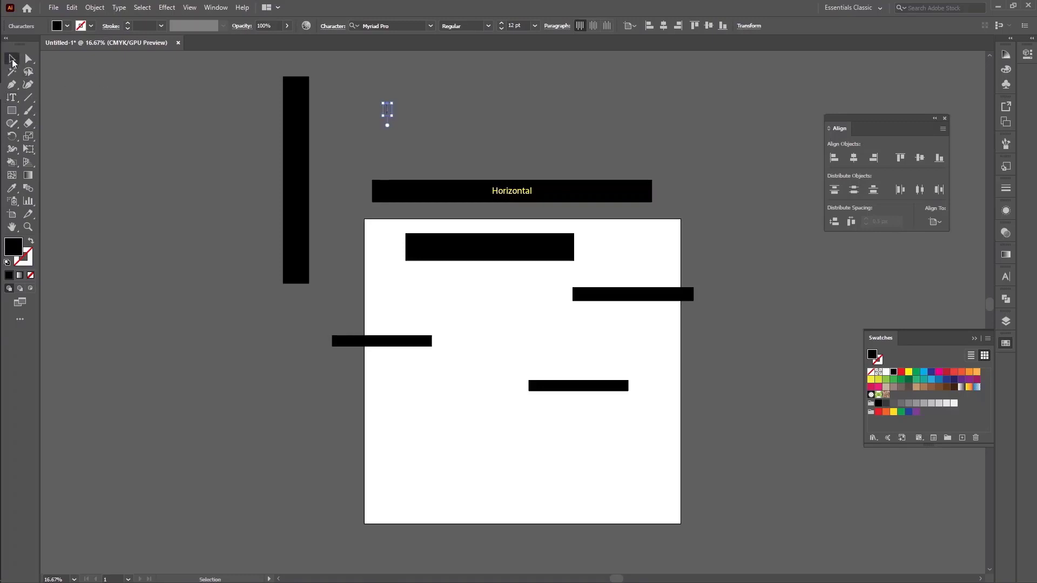
left_click(909, 372)
left_click(534, 26)
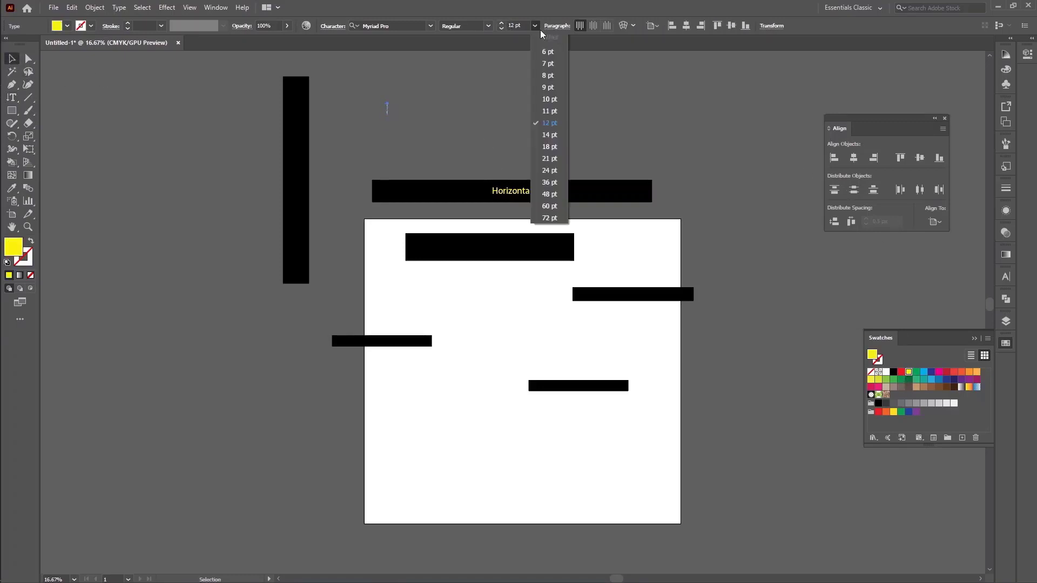
left_click(549, 218)
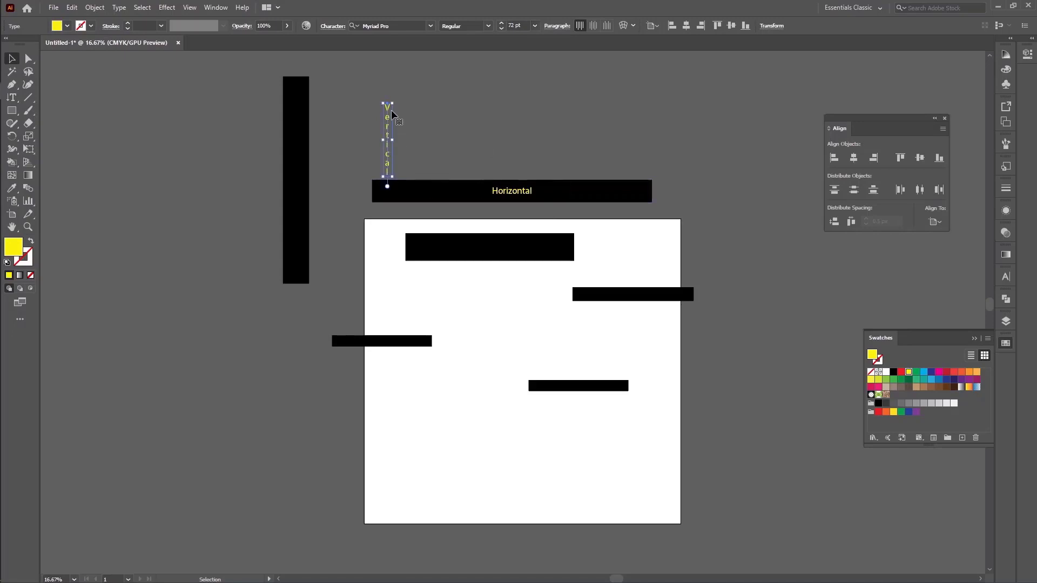
Place the "Vertical" text on the vertical bar and centre the two vertically on each other
left_click_drag(391, 110, 300, 137)
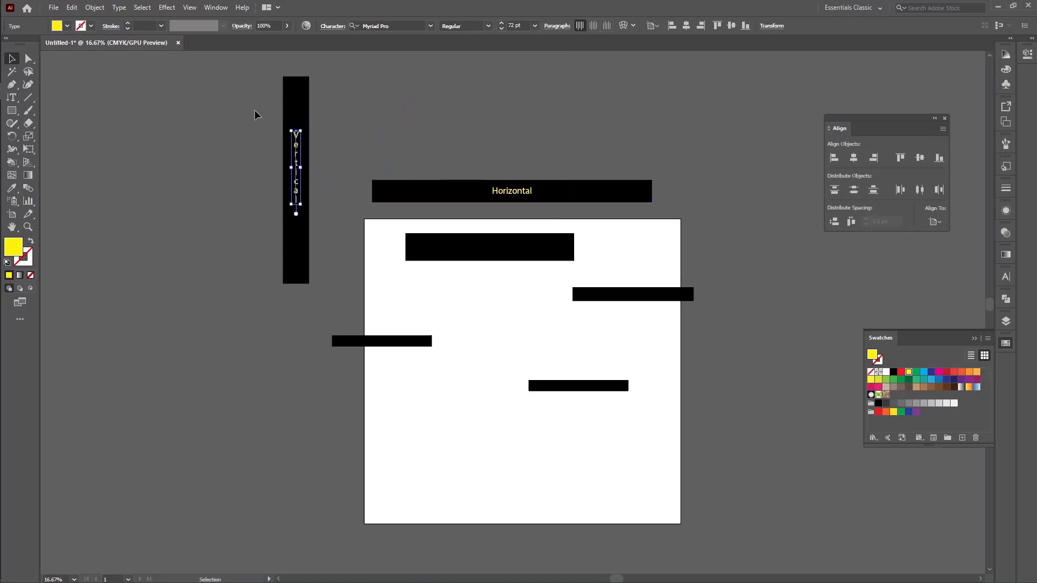
left_click_drag(255, 111, 317, 135)
left_click(298, 101)
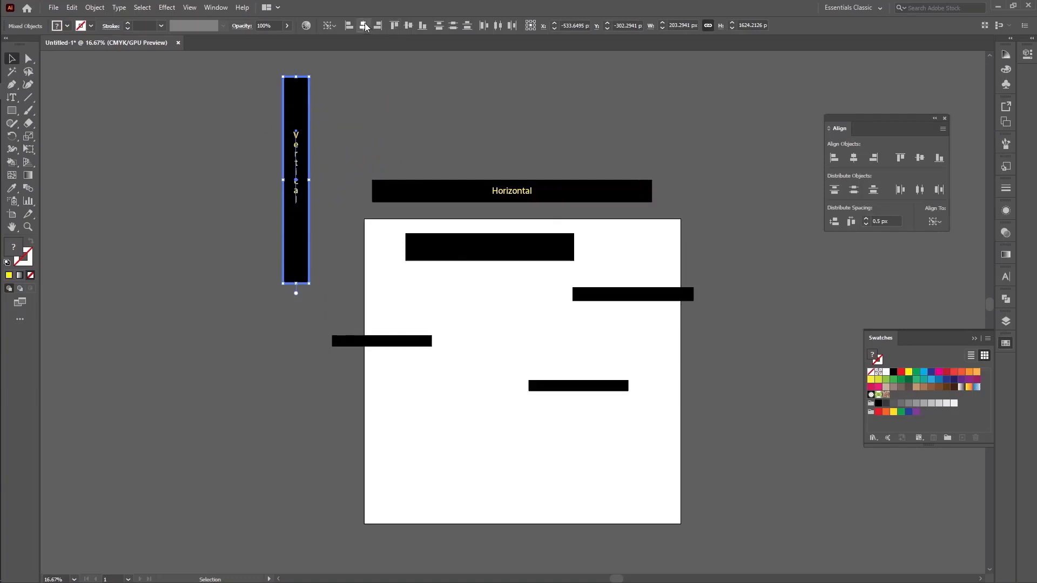
left_click(409, 24)
left_click(696, 103)
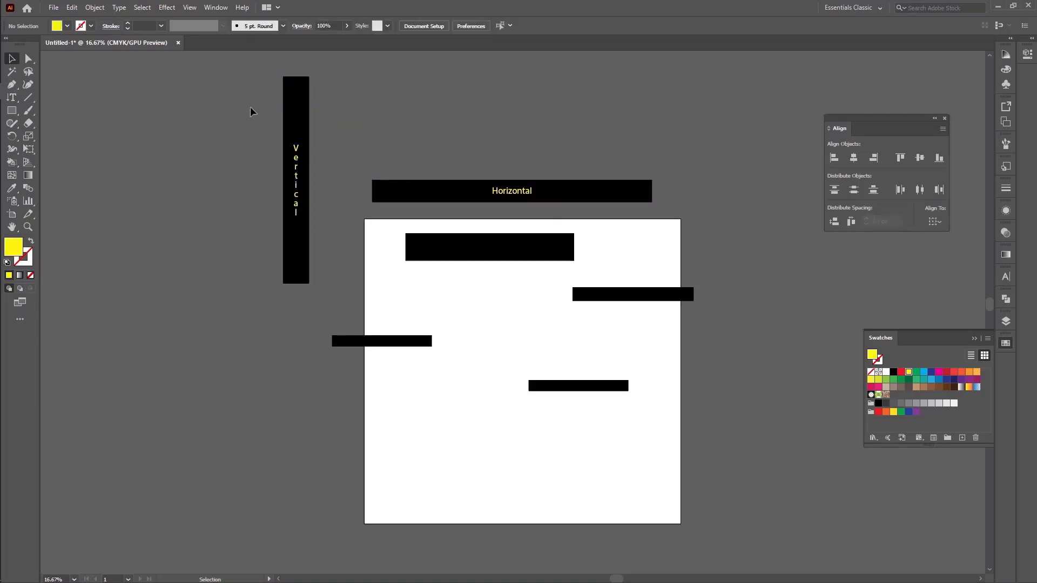
Move the labelled vertical bar beside the artboard's left edge and the small left rectangle to just below the large top one
left_click_drag(295, 164, 291, 343)
left_click_drag(384, 345, 463, 283)
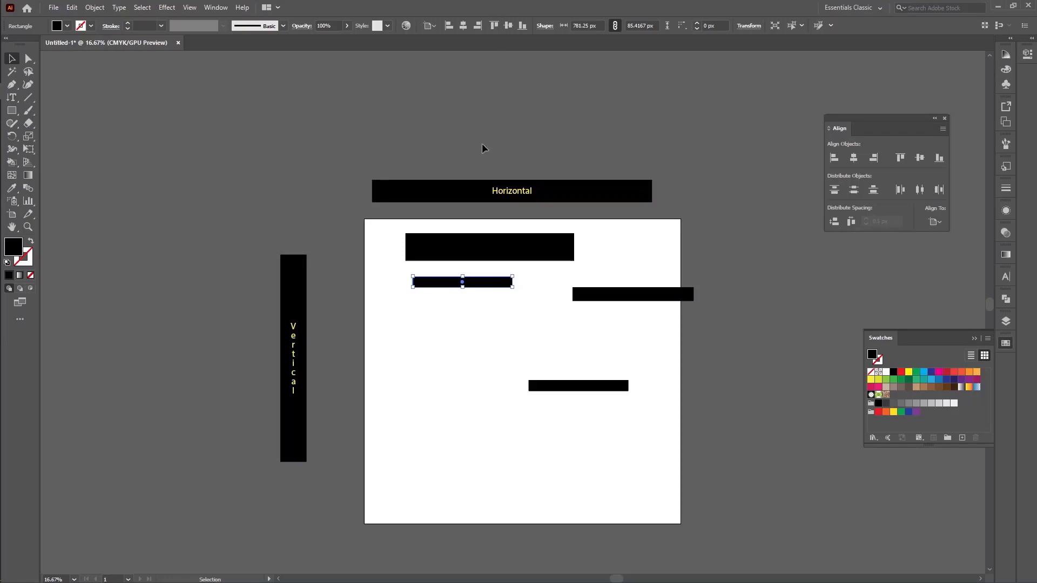
left_click(492, 202)
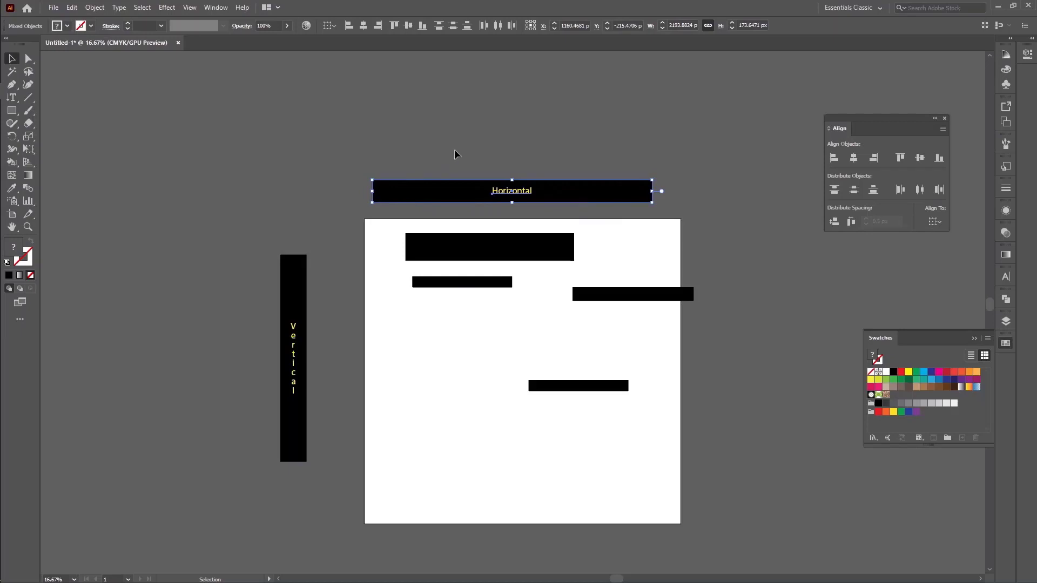
left_click_drag(305, 344, 335, 320)
left_click(458, 379)
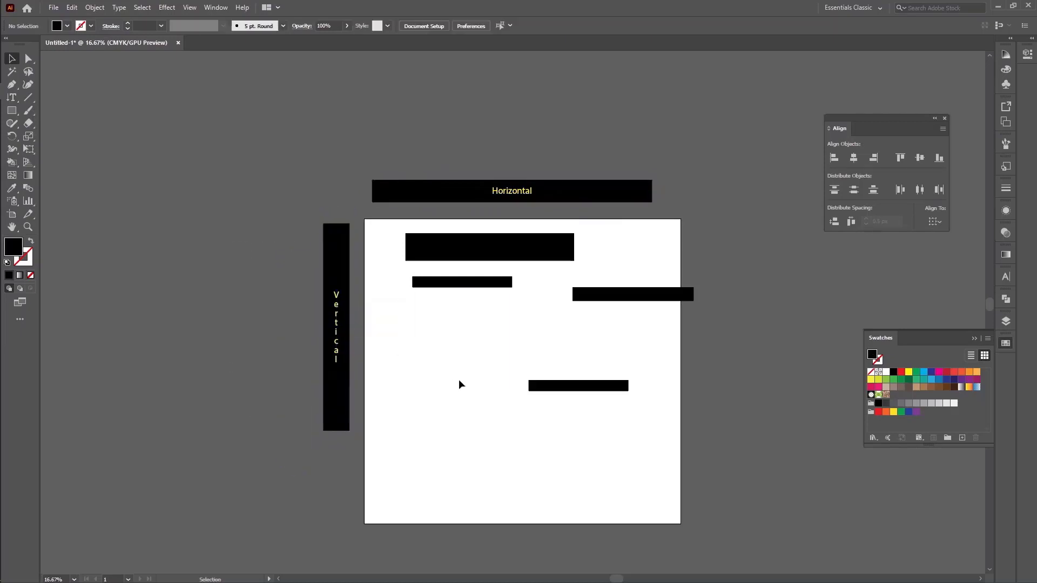
Select the four rectangles on the artboard and align them horizontally left, right and centre in turn
key("ctrl+0")
left_click_drag(517, 279, 380, 338)
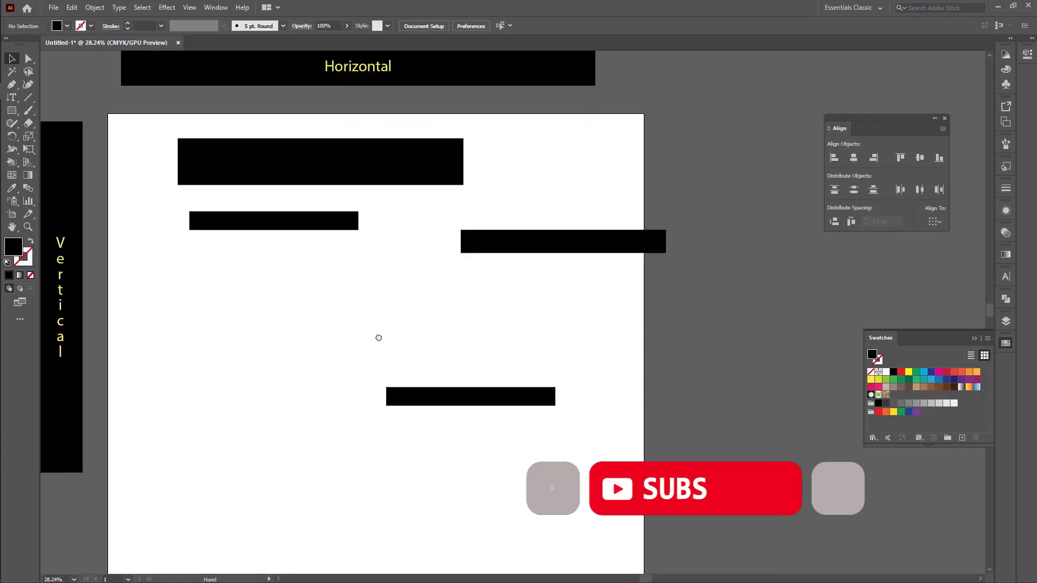
left_click_drag(144, 137, 575, 425)
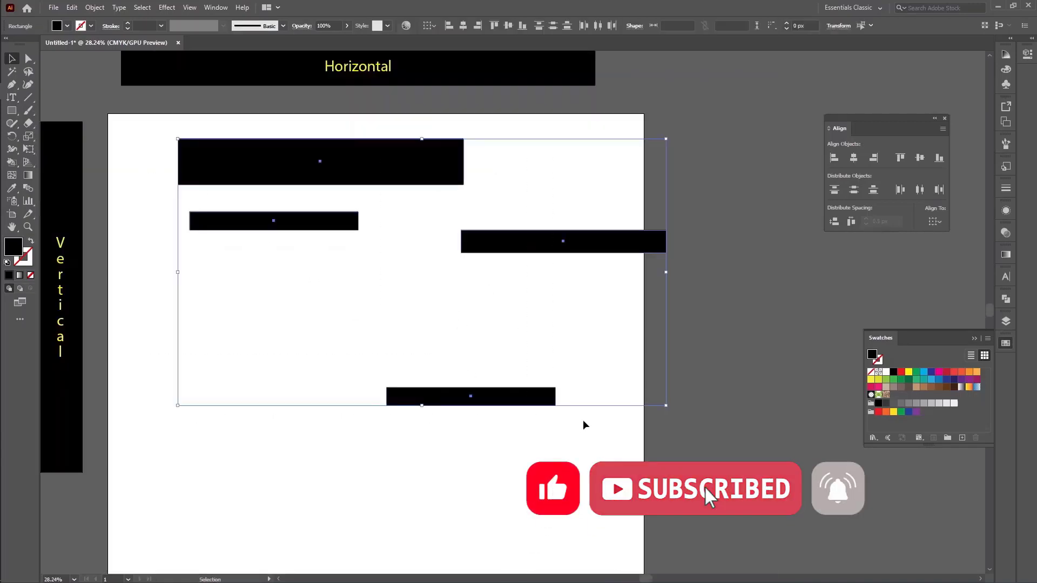
left_click(837, 161)
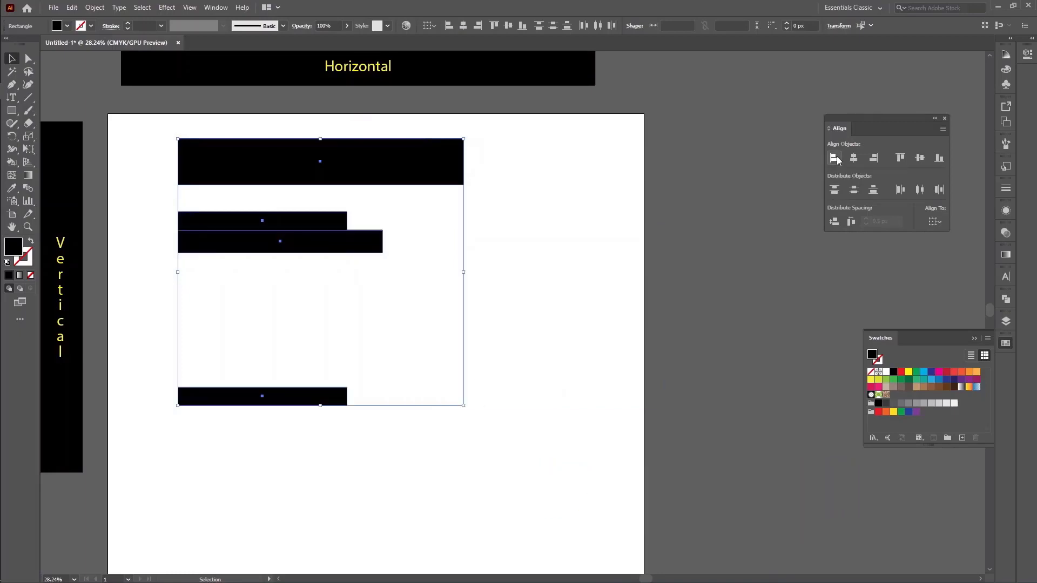
left_click(873, 160)
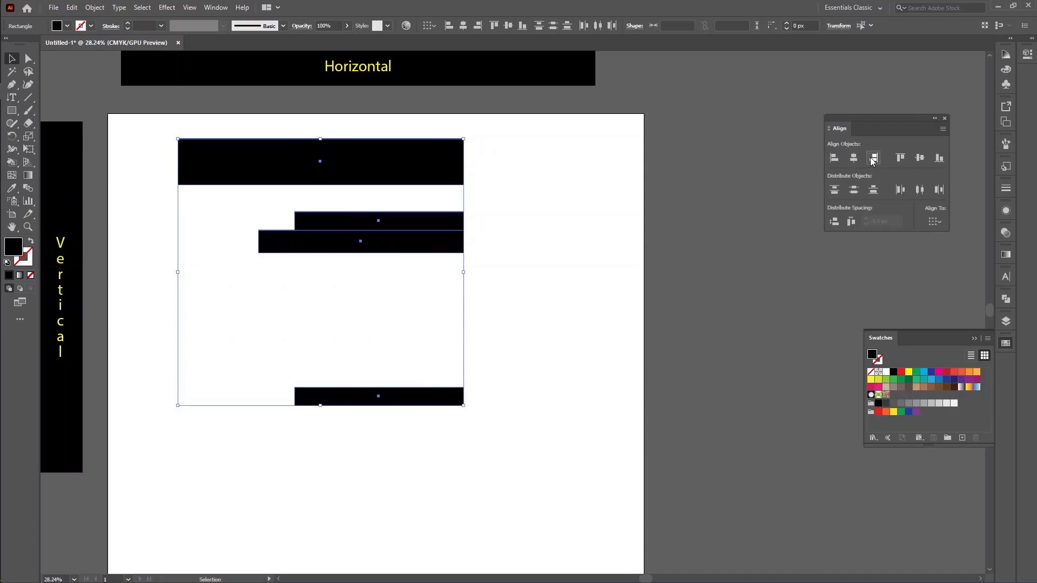
left_click(854, 158)
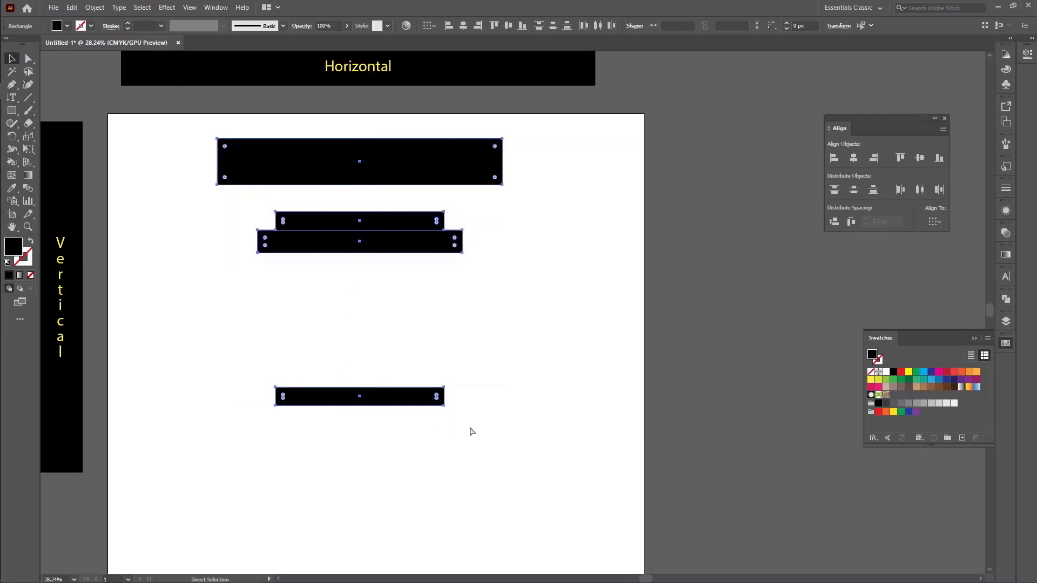
Undo the three horizontal alignments and deselect the rectangles
key("ctrl+z")
key("ctrl+z")
key("ctrl+z")
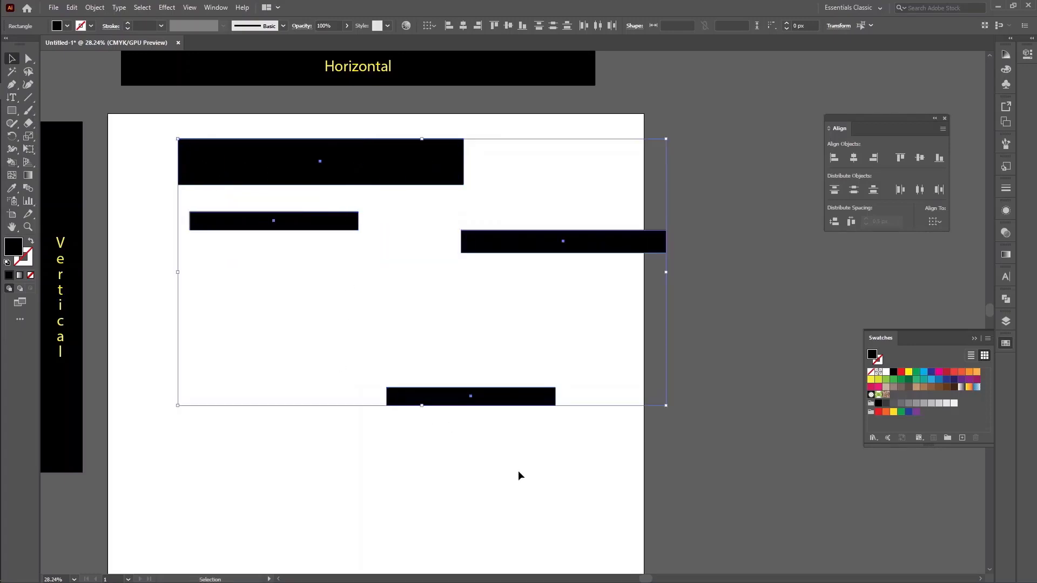
left_click(517, 473)
Move the rectangle that overlaps the artboard's right edge down, leaving a wider gap below the small upper rectangle
left_click_drag(576, 233, 559, 307)
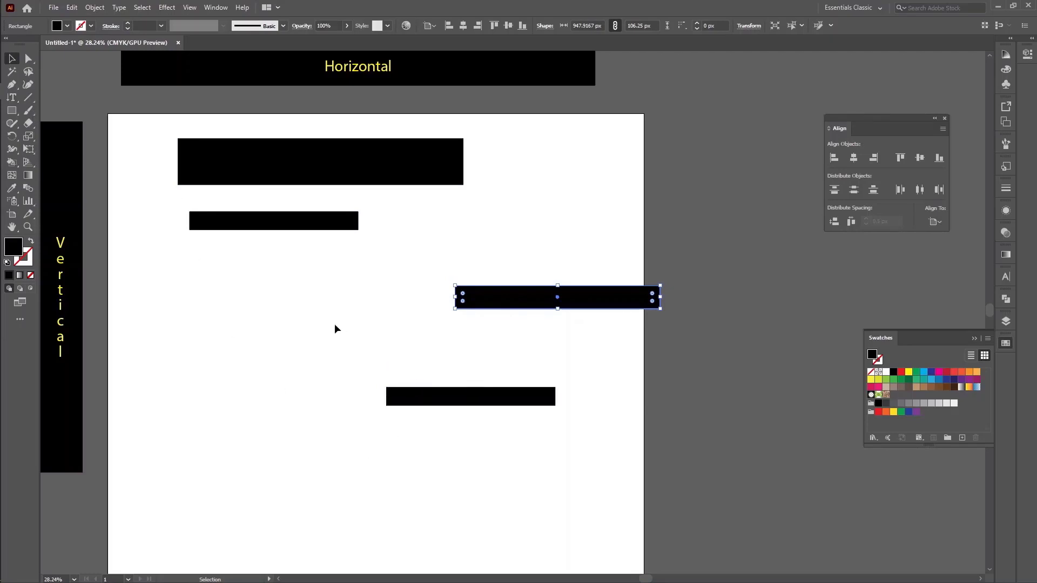
left_click(318, 316)
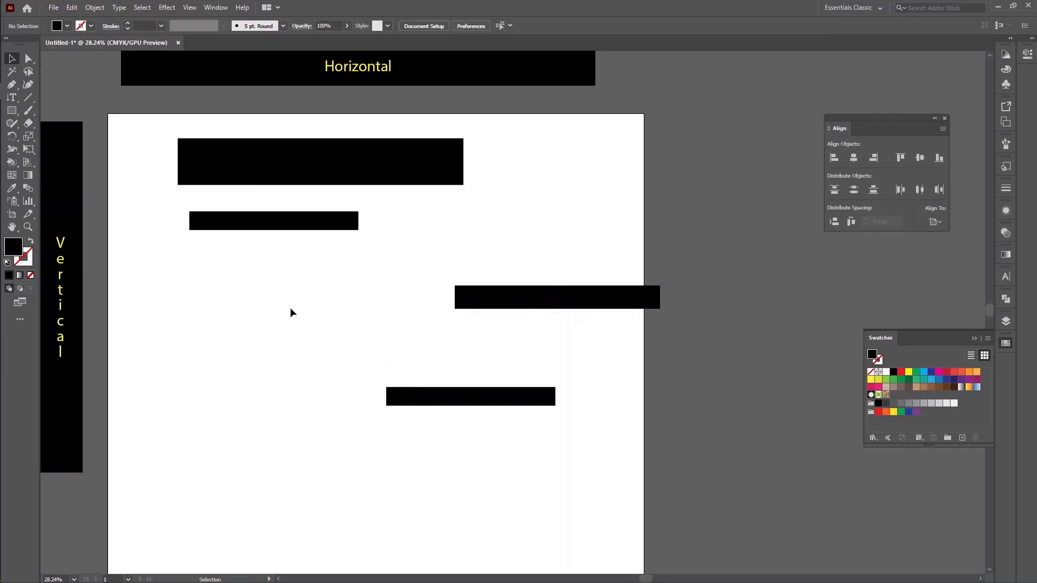
left_click(572, 305)
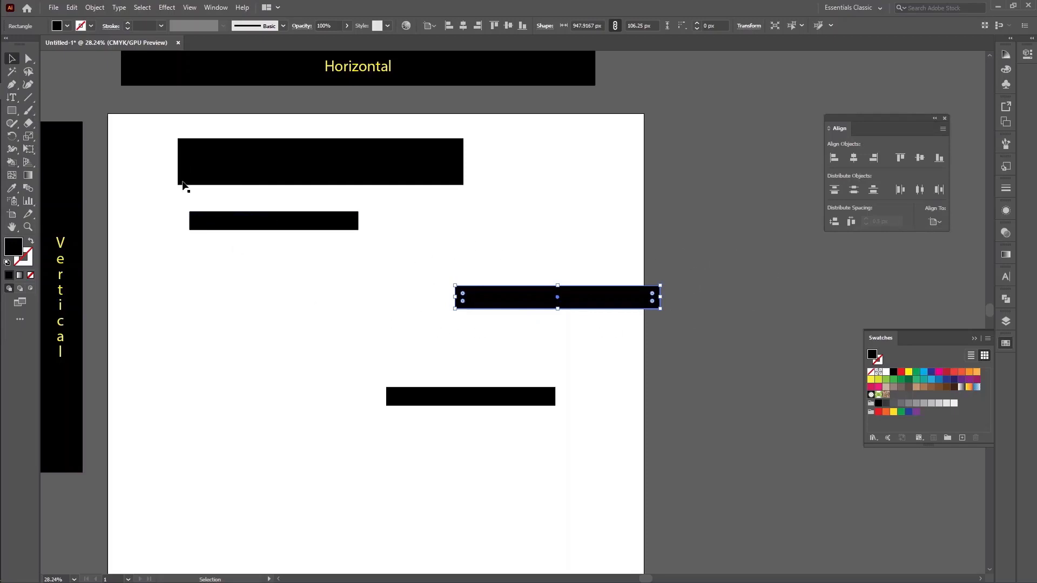
left_click(141, 130)
Select the four rectangles and make the one overlapping the artboard's right edge the key object
left_click_drag(141, 125, 717, 438)
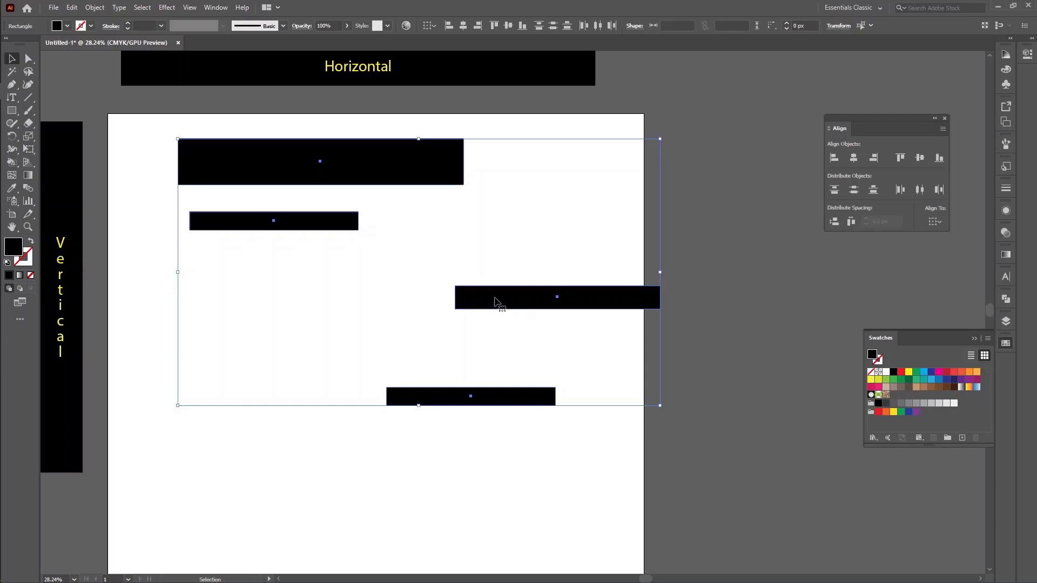
left_click(495, 297)
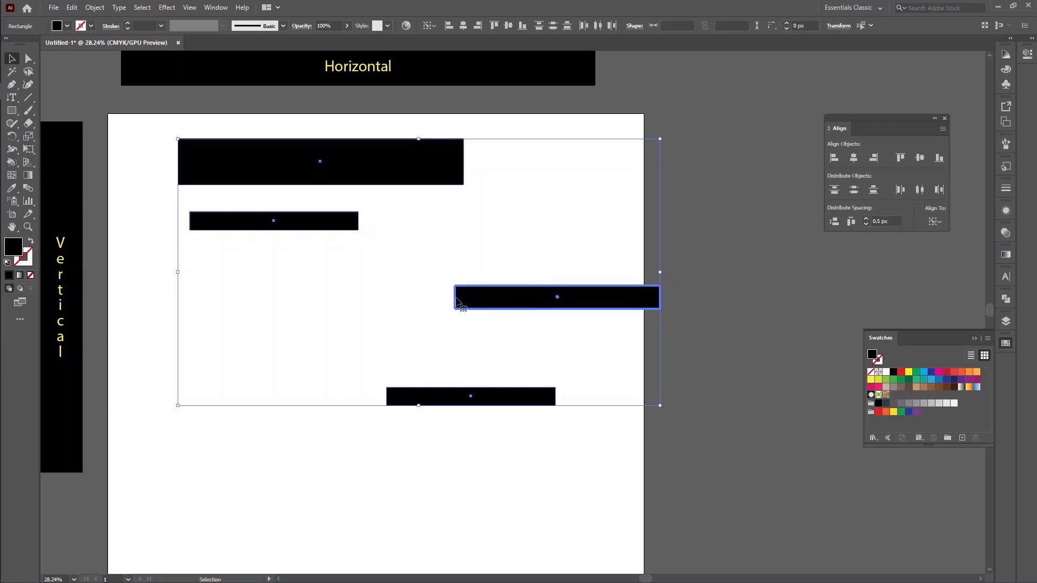
left_click(744, 324)
left_click_drag(140, 129, 666, 435)
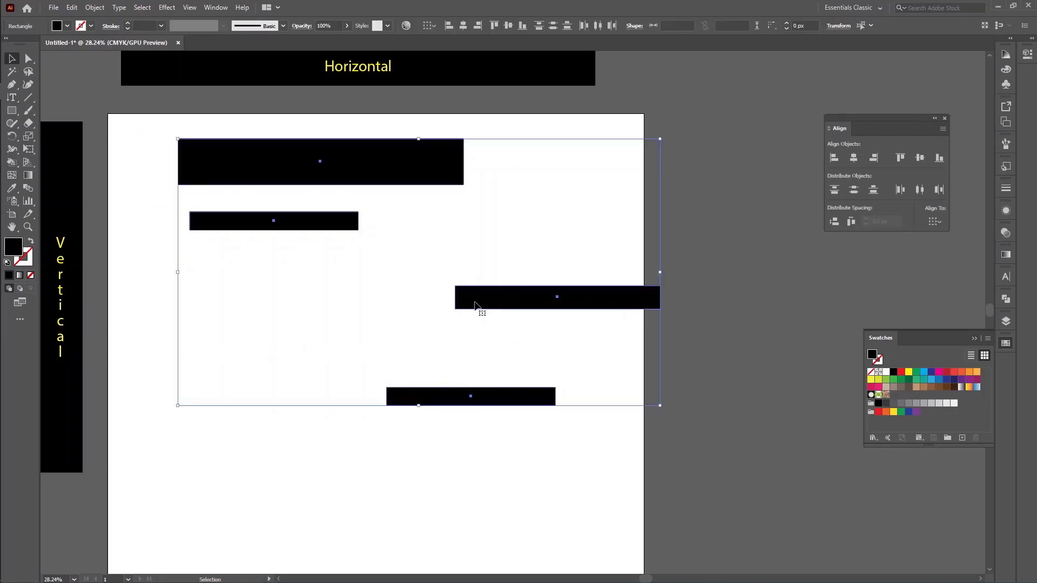
left_click(506, 301)
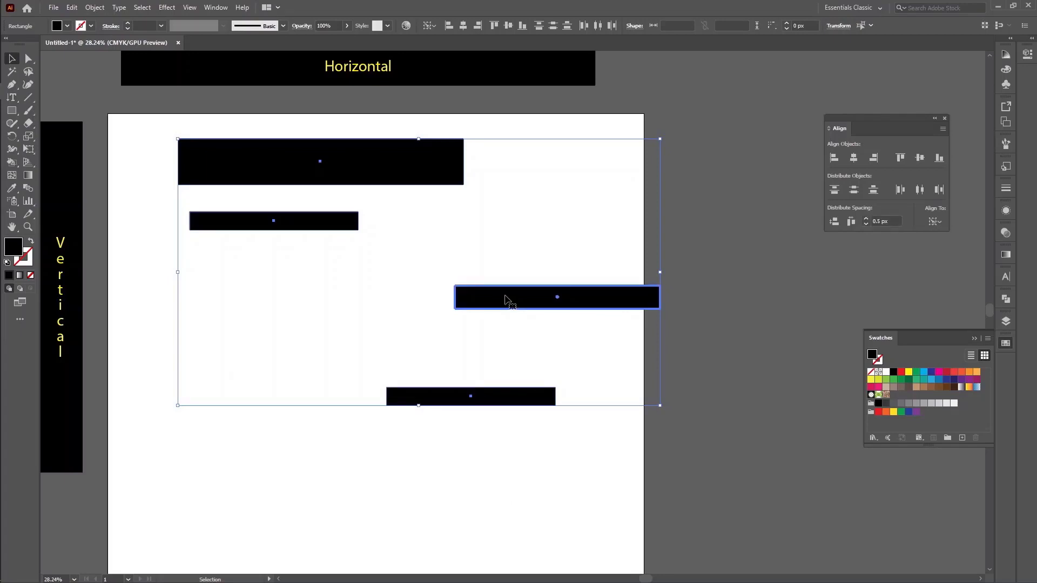
Alternate left and right horizontal alignment of the rectangles to the key object, ending with them right-aligned
left_click(834, 157)
left_click(873, 158)
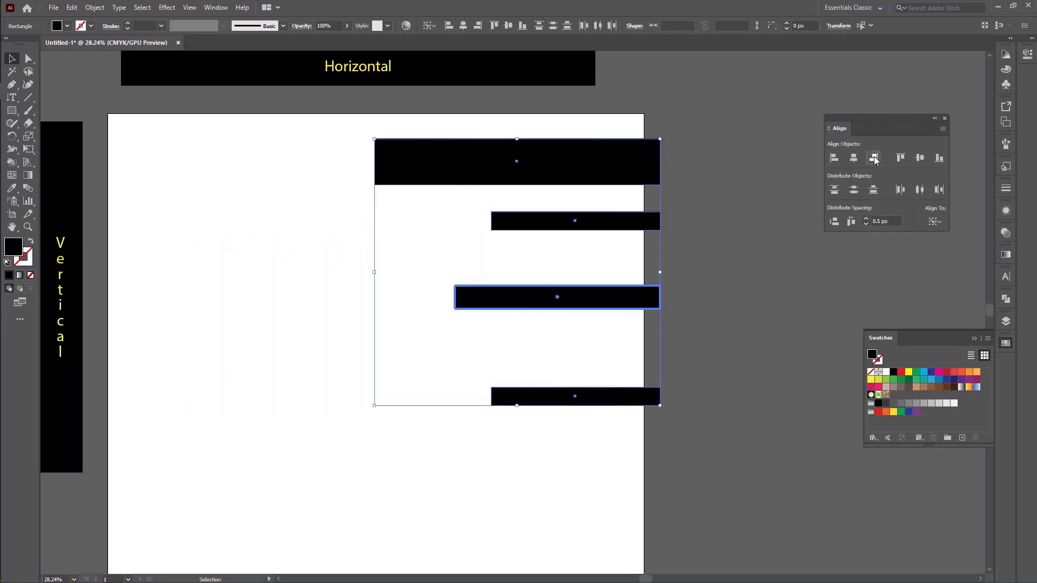
left_click(834, 158)
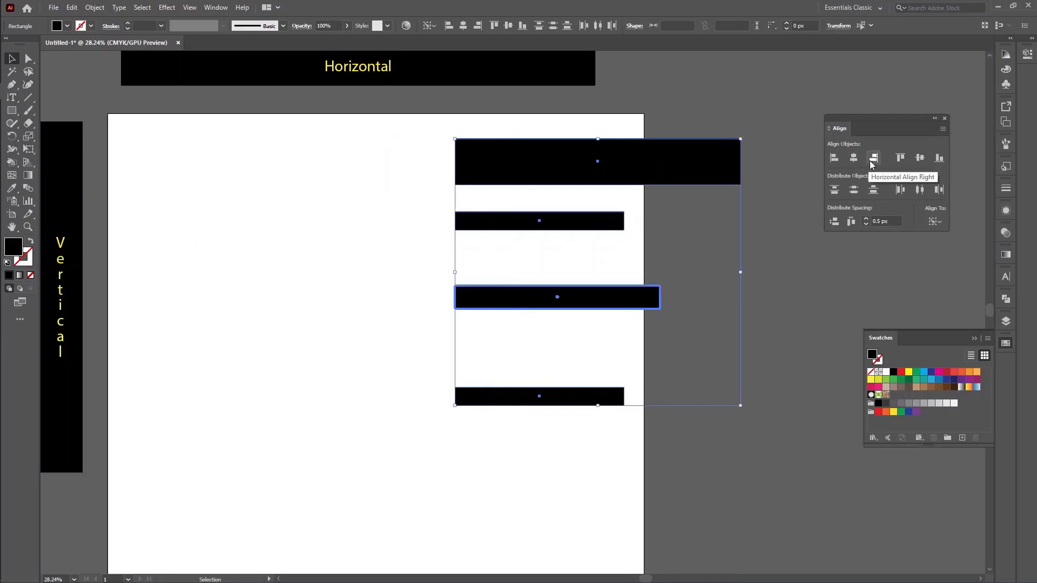
left_click(873, 157)
left_click(833, 158)
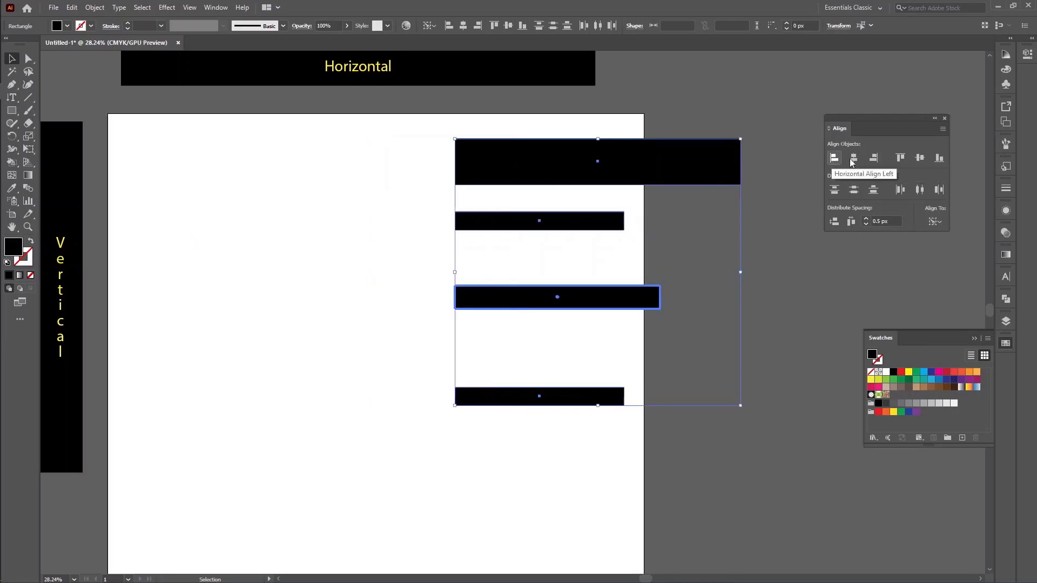
left_click(873, 158)
left_click(834, 158)
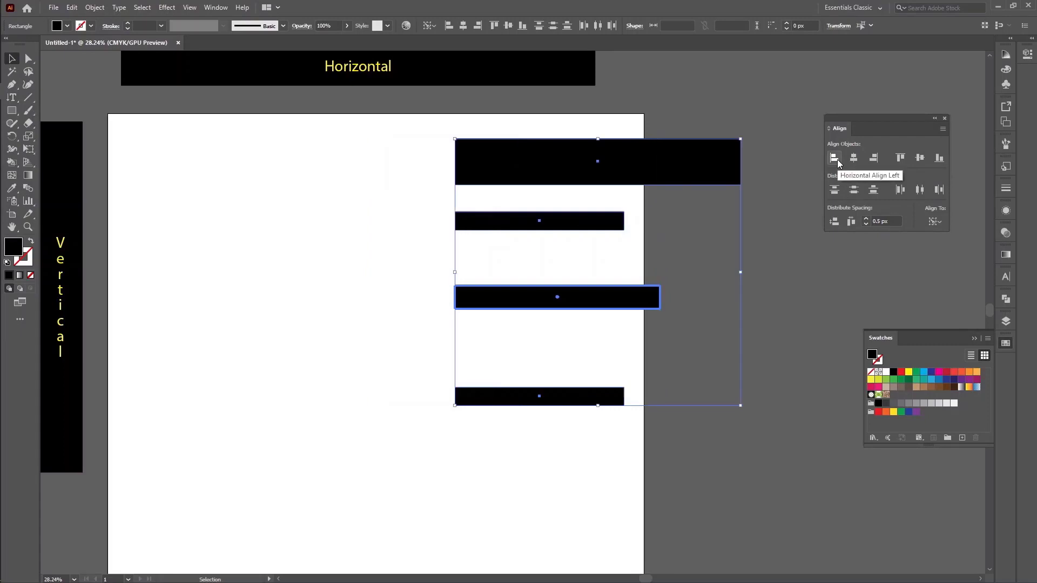
left_click(873, 157)
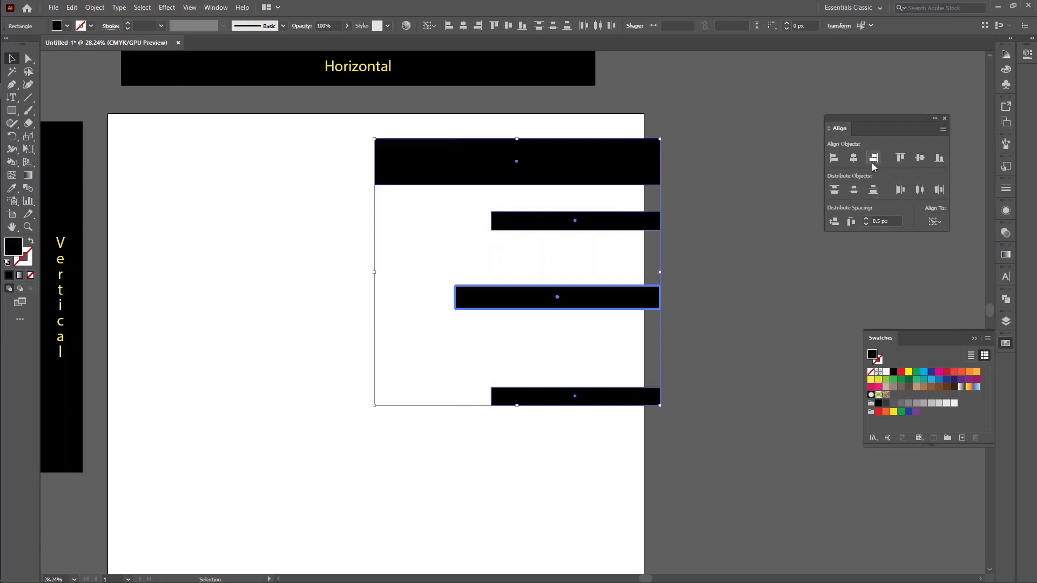
left_click(707, 292)
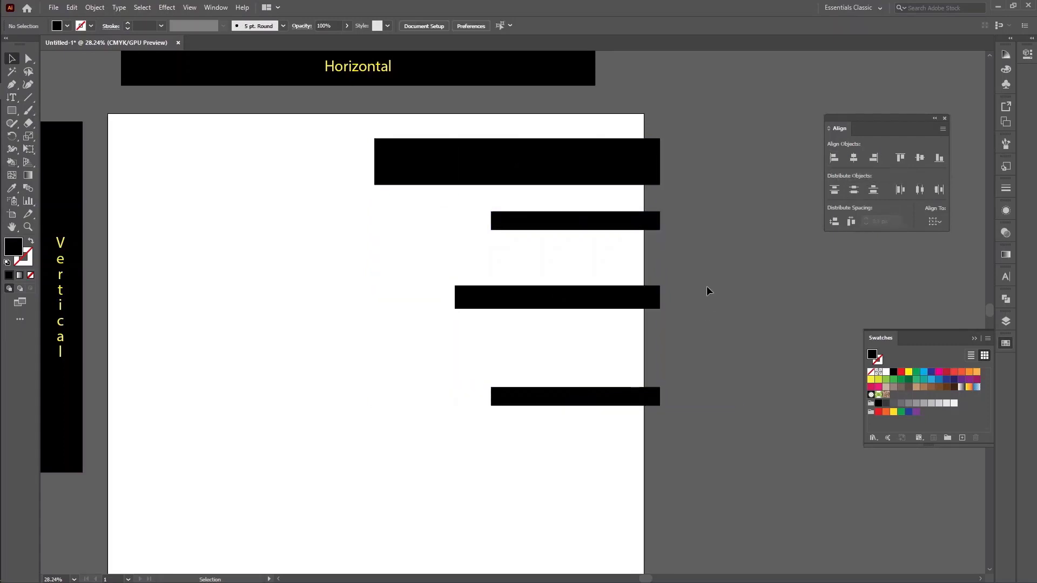
Select the four right-aligned rectangles and move them together to the left, fully inside the artboard
left_click(598, 297)
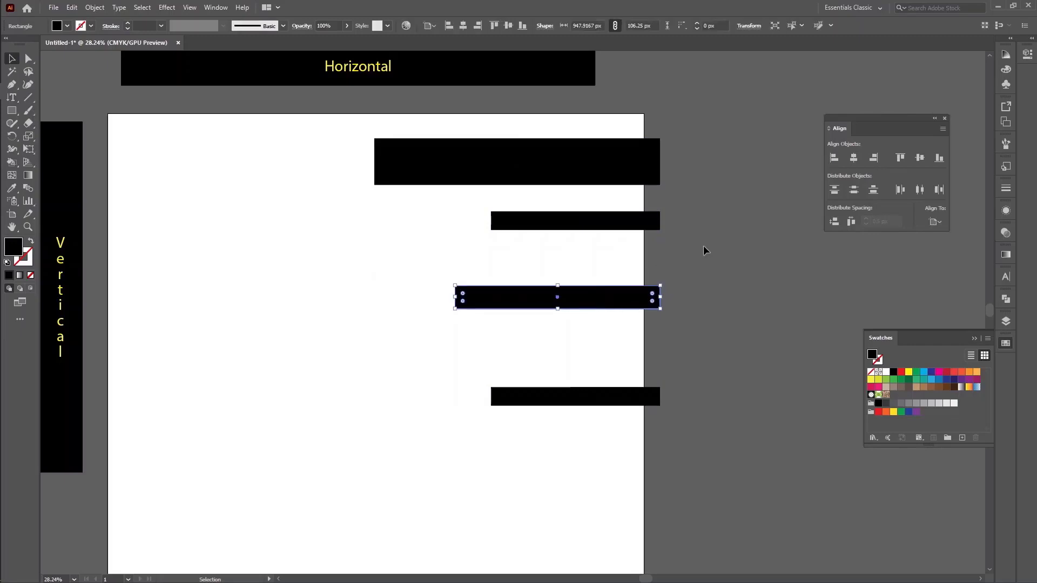
left_click_drag(666, 475, 329, 170)
left_click(575, 242)
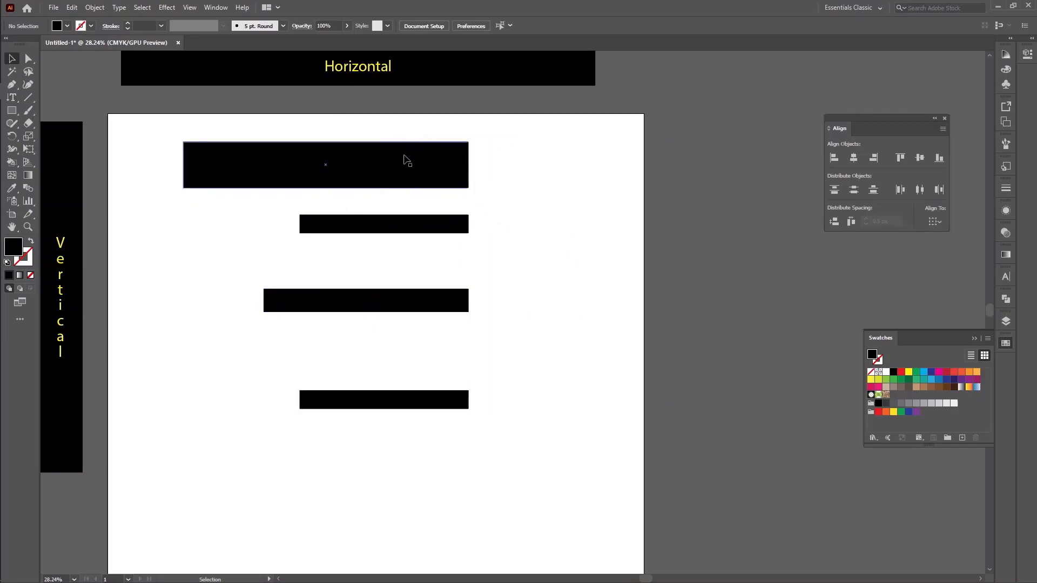
Draw a rectangle about 1050 by 147.5 px across the artboard's upper right edge and fill it yellow
left_click(13, 111)
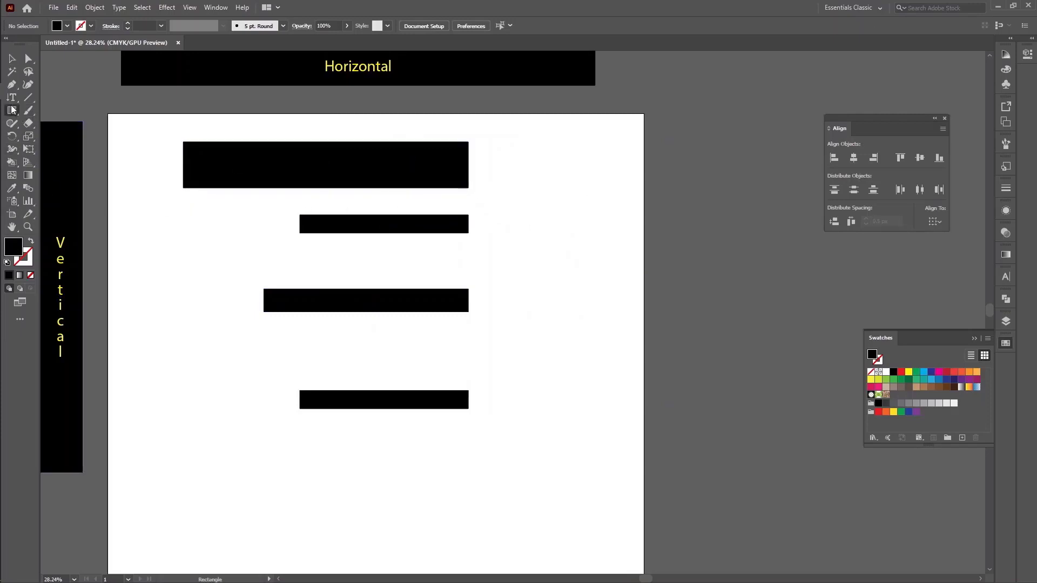
left_click_drag(548, 150, 775, 182)
left_click(908, 372)
key("v")
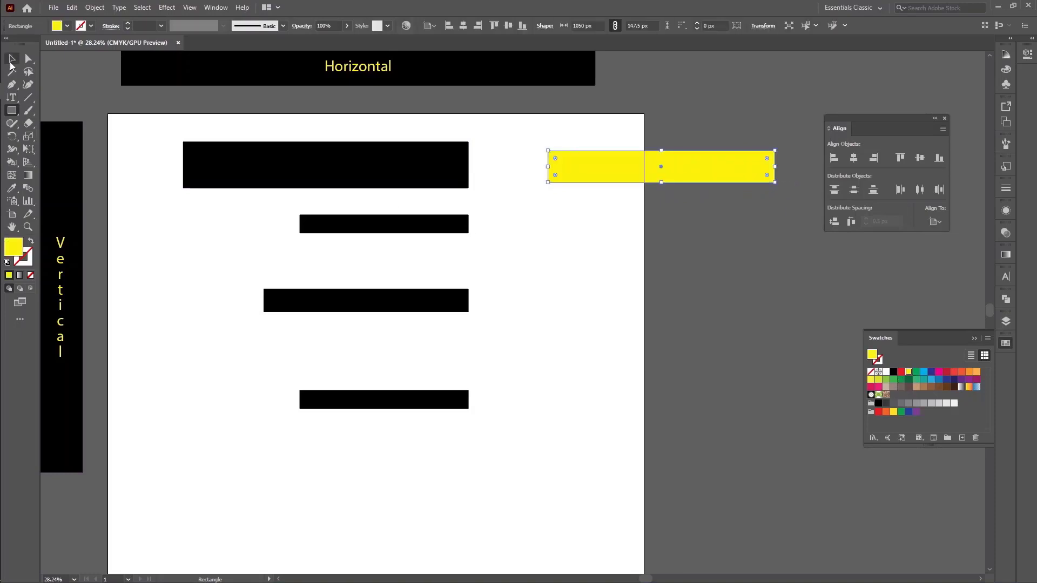
Shorten the yellow rectangle to about 123 px high to fit the gap between the two upper black bars, and move it below the second
key("ctrl+plus")
key("ctrl+plus")
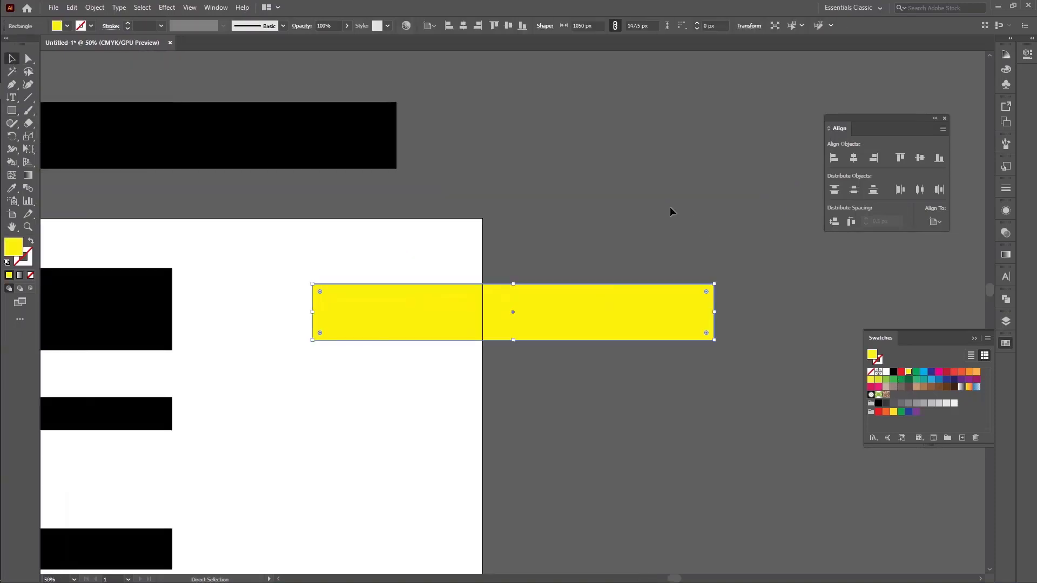
left_click_drag(385, 286, 660, 199)
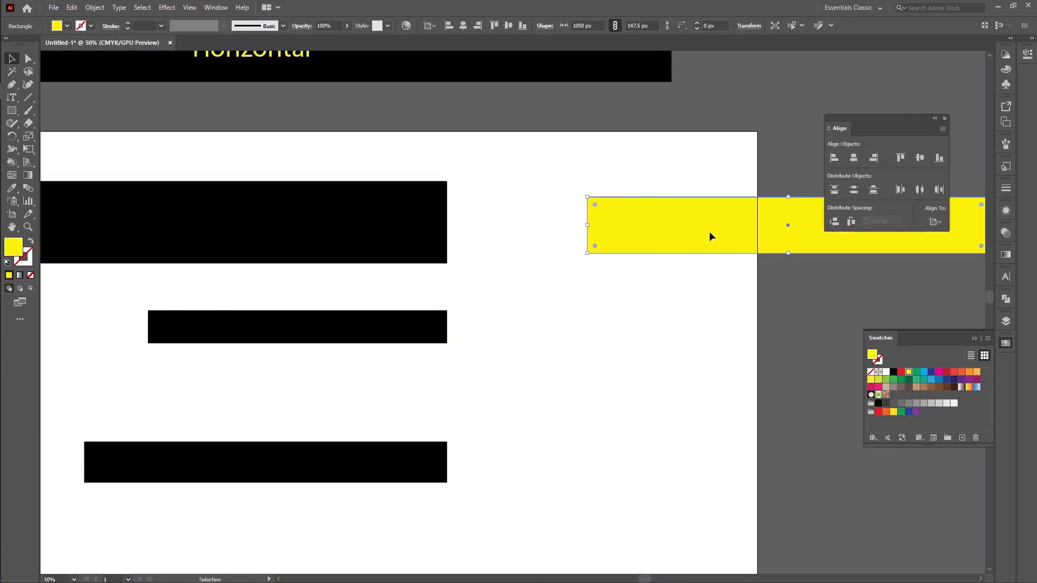
left_click_drag(710, 231, 351, 296)
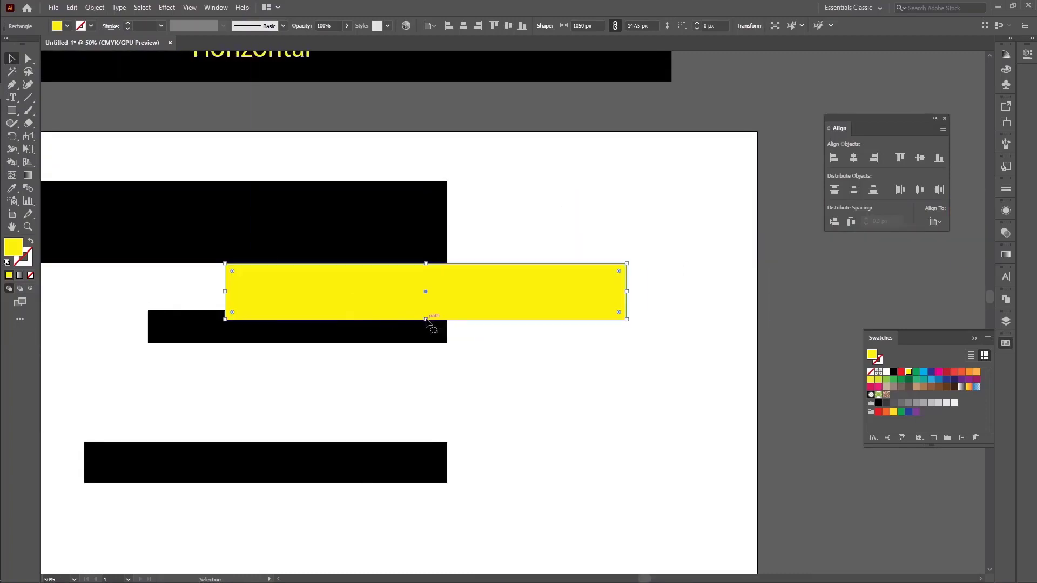
left_click_drag(426, 319, 455, 362)
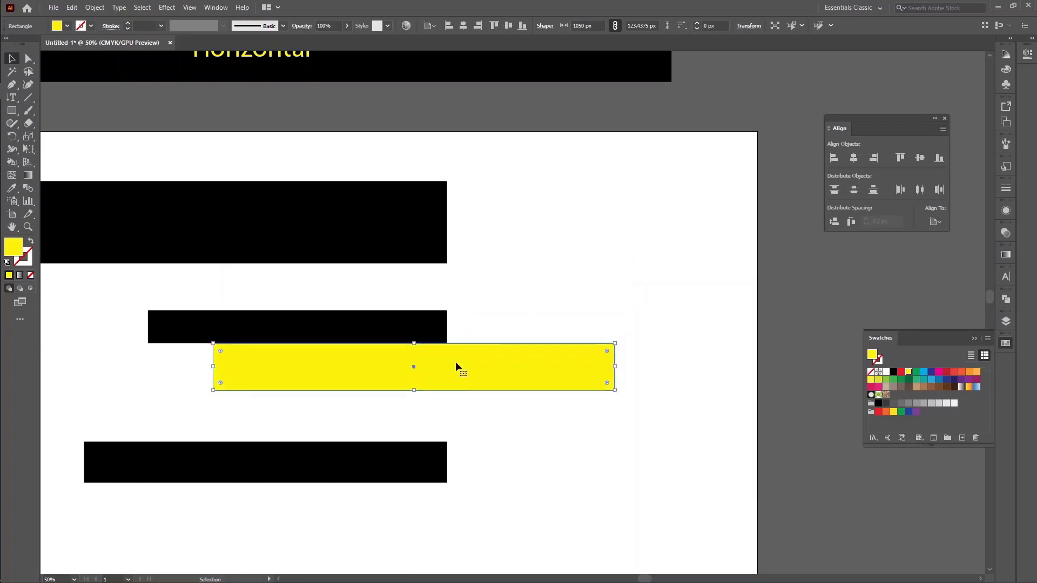
Compare the yellow spacer with the gaps between the lower black bars and delete it
scroll(456, 360, "down", 3)
left_click_drag(492, 216, 447, 349)
key("Delete")
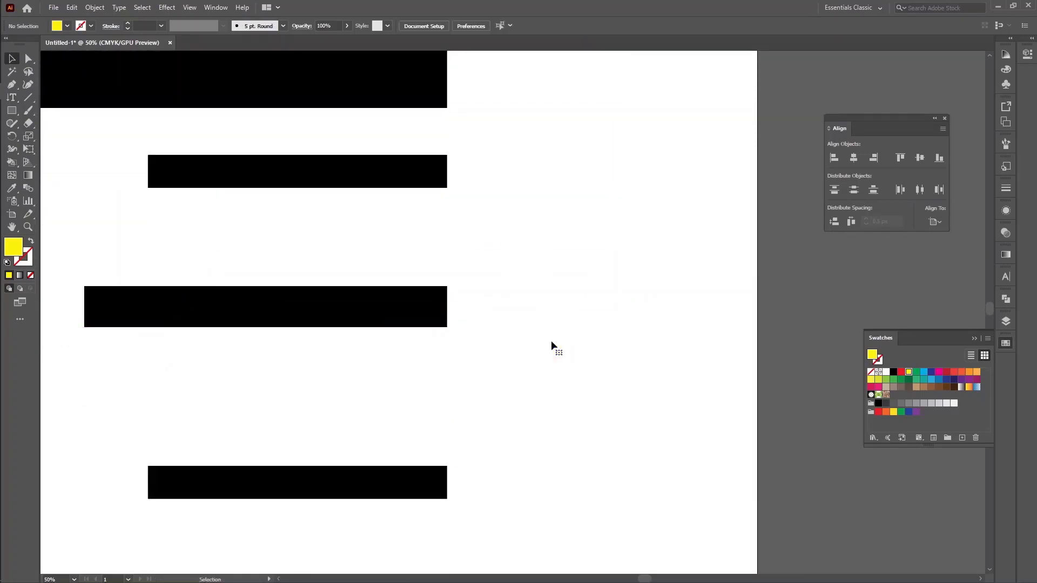
key("ctrl+minus")
key("ctrl+minus")
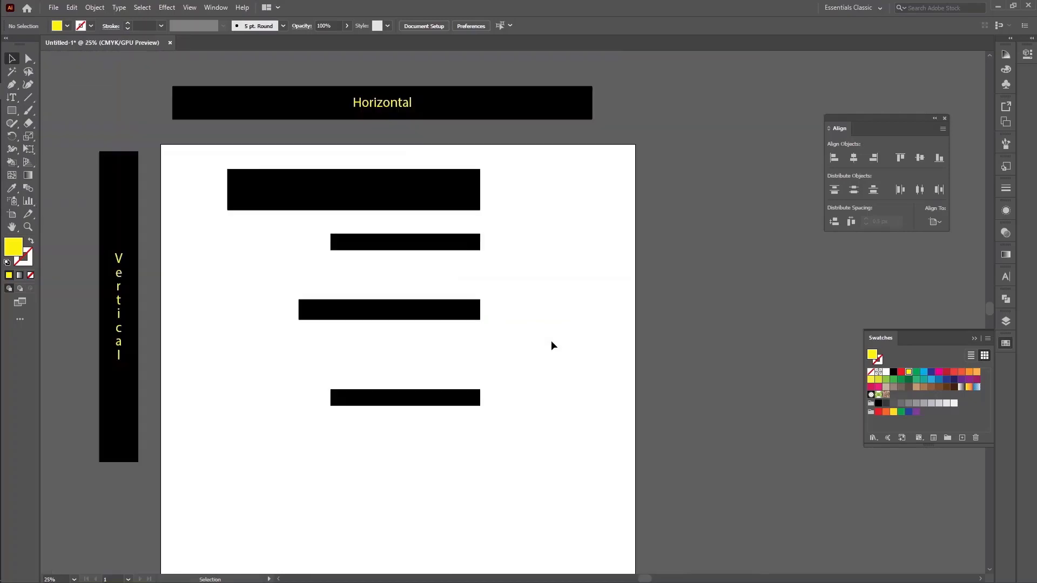
Examine the spacing of the four black bars in relation to the Horizontal and Vertical direction labels
left_click_drag(200, 164, 601, 462)
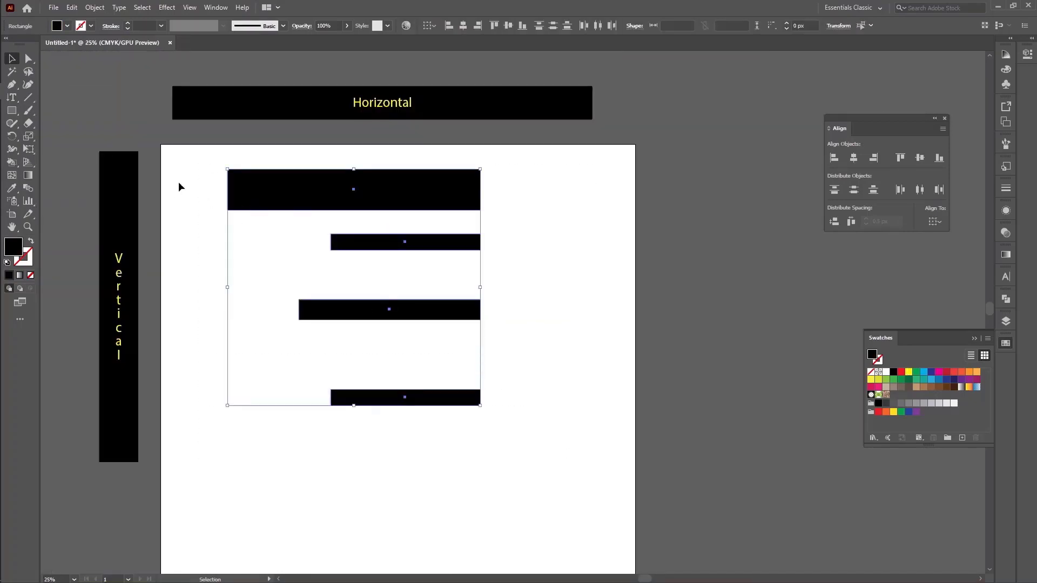
left_click(529, 224)
left_click_drag(173, 167, 596, 474)
left_click(559, 447)
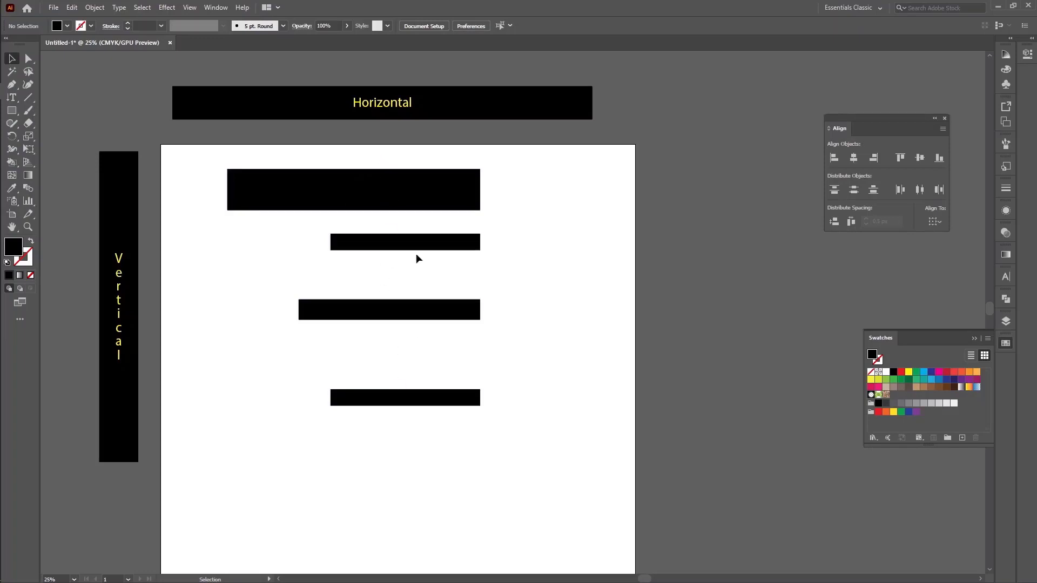
left_click_drag(416, 147, 407, 463)
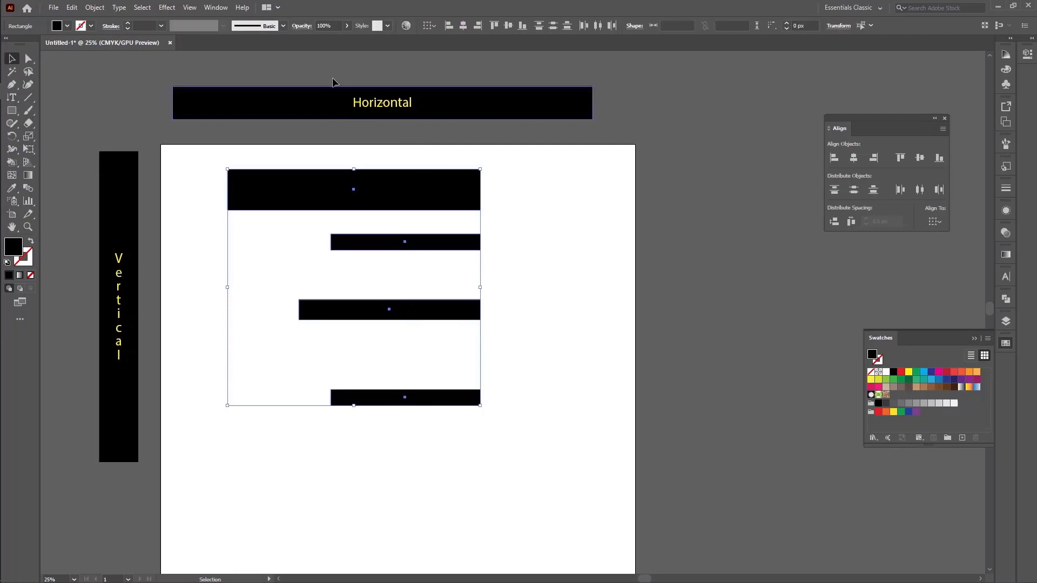
left_click(436, 122)
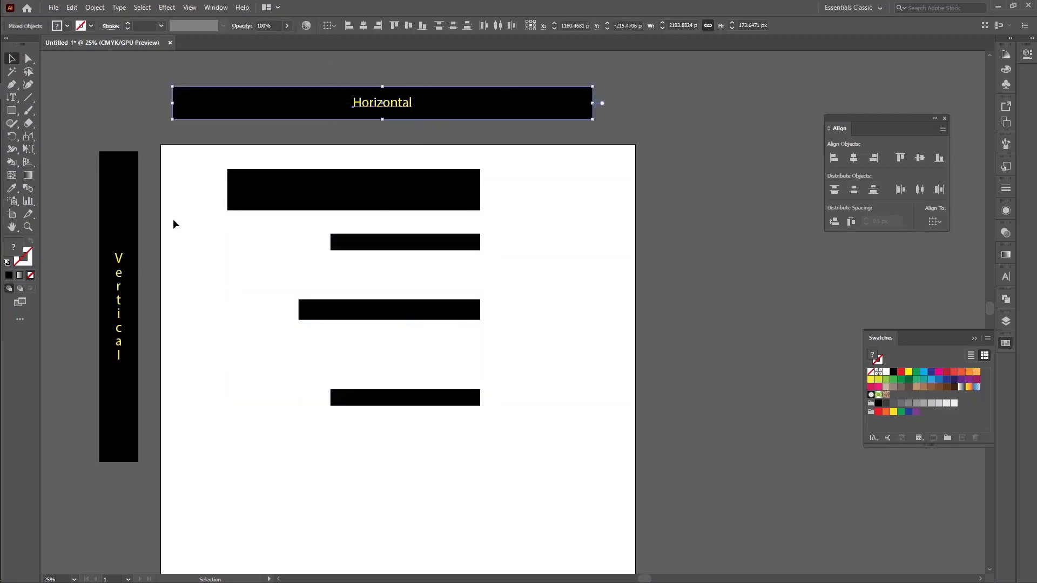
left_click_drag(70, 215, 169, 349)
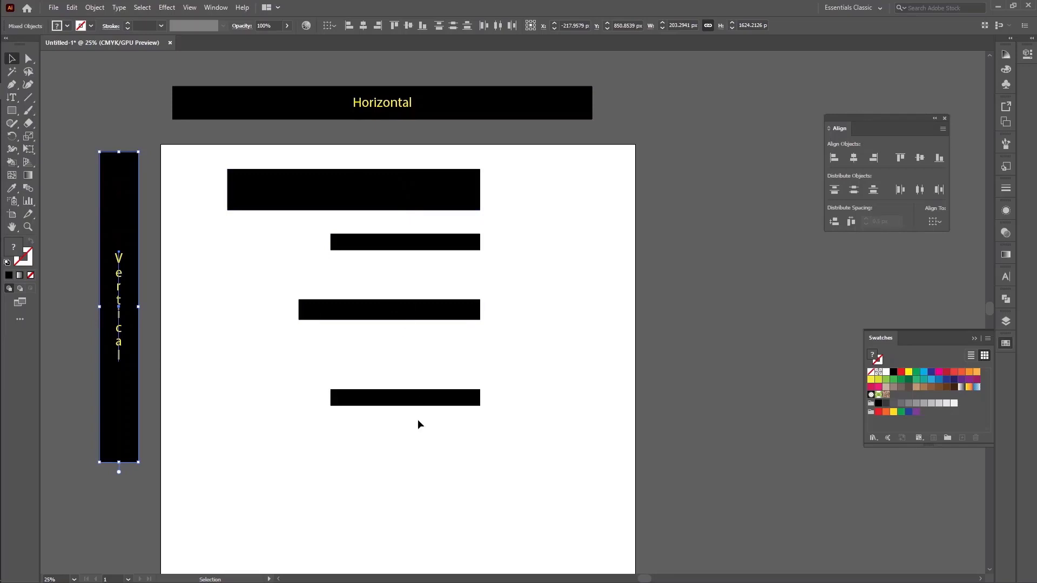
Distribute the four black bars vertically by their top edges and recolour them all medium grey
left_click_drag(446, 437, 390, 170)
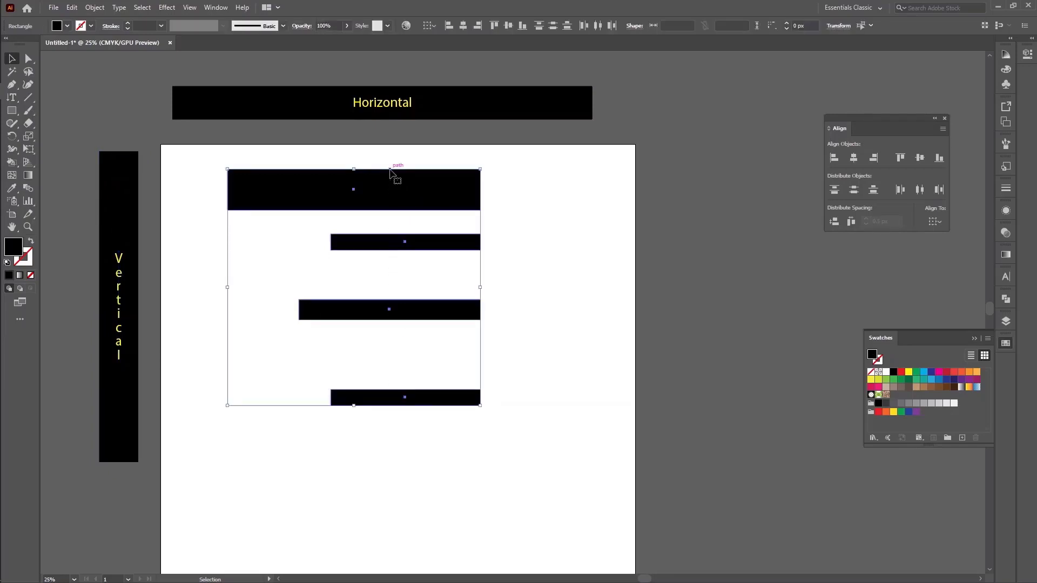
left_click(835, 191)
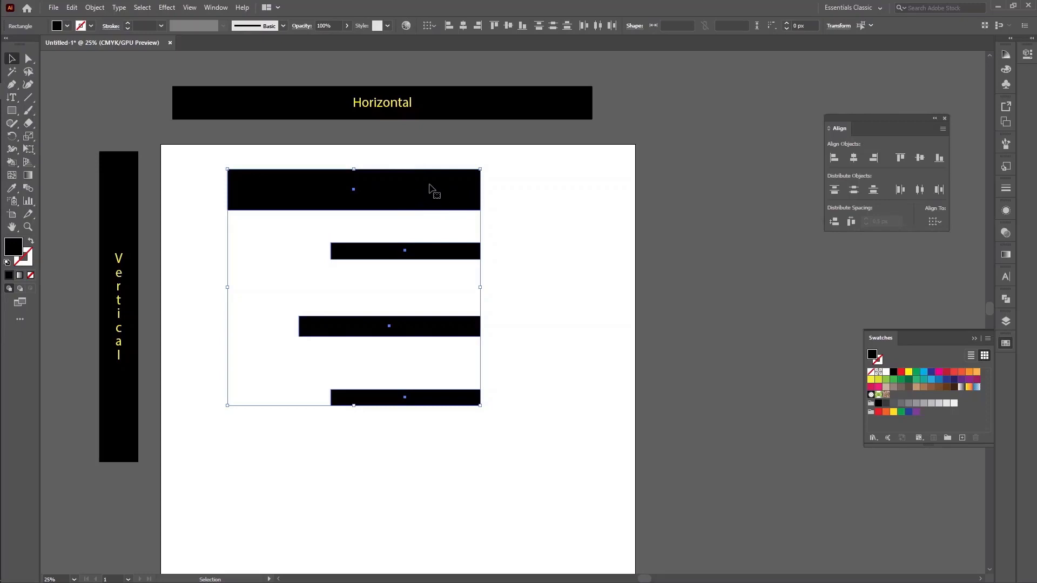
left_click(12, 110)
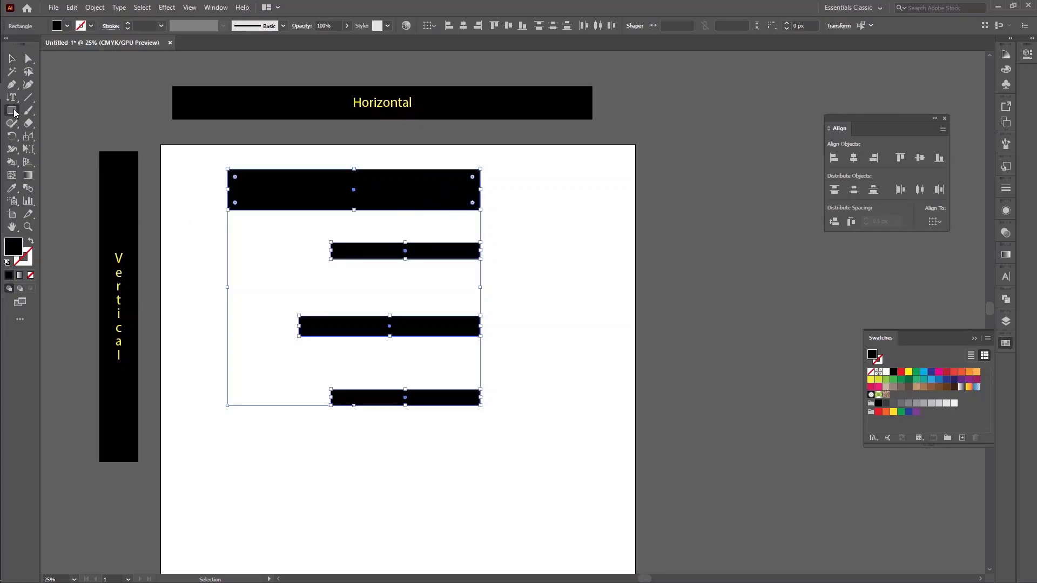
double_click(14, 248)
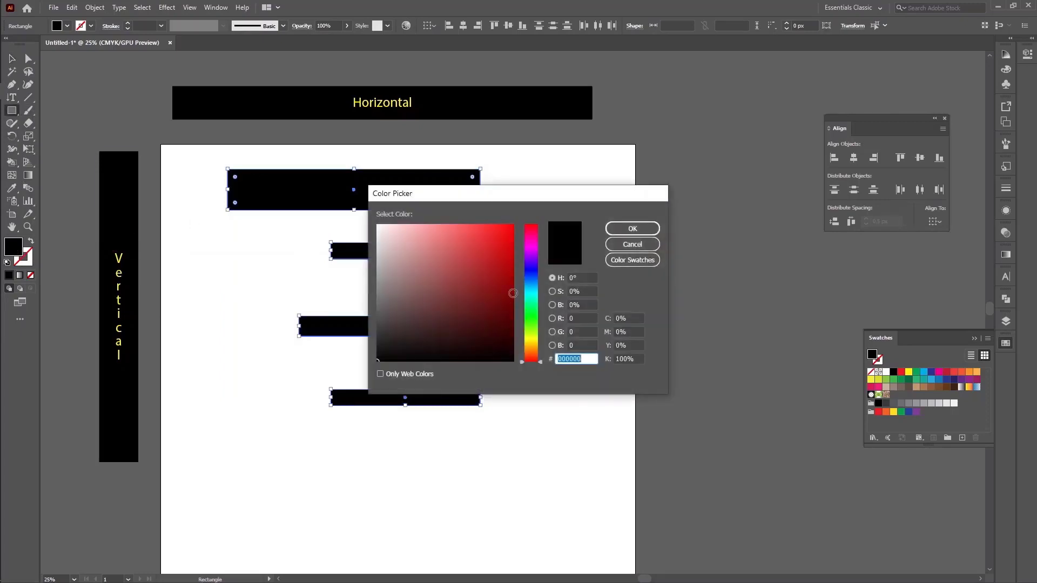
left_click_drag(492, 269, 529, 218)
left_click(650, 228)
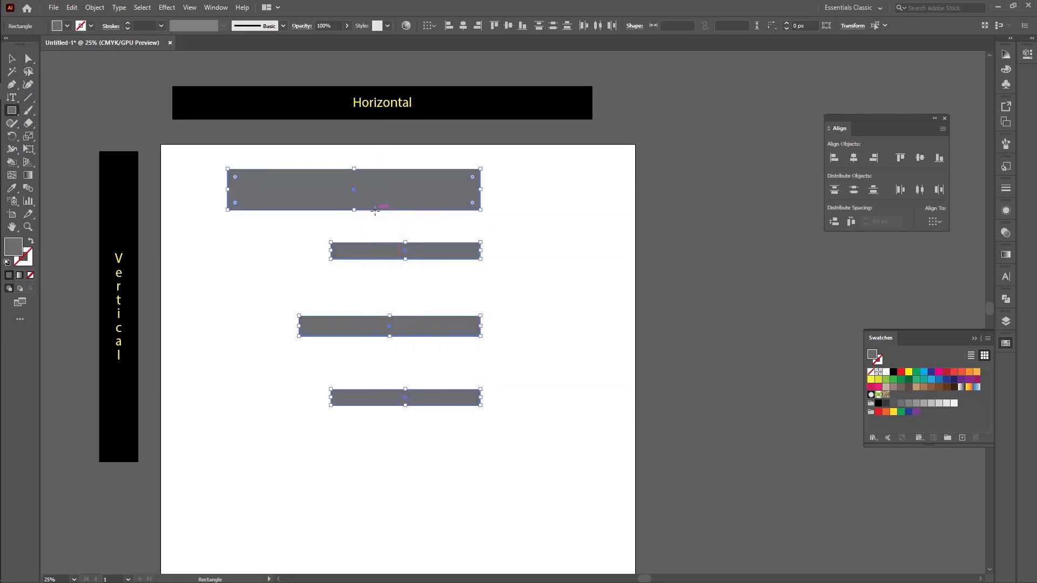
left_click(12, 58)
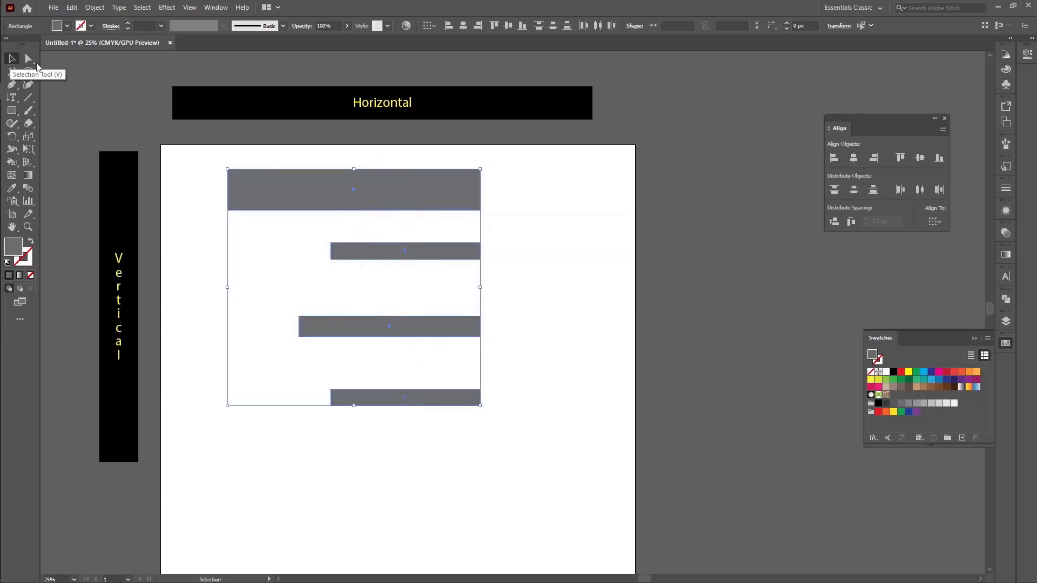
left_click(536, 237)
Compare the gaps between the grey bars using a temporary red rectangle about 920 by 169 px, and delete it
left_click(12, 110)
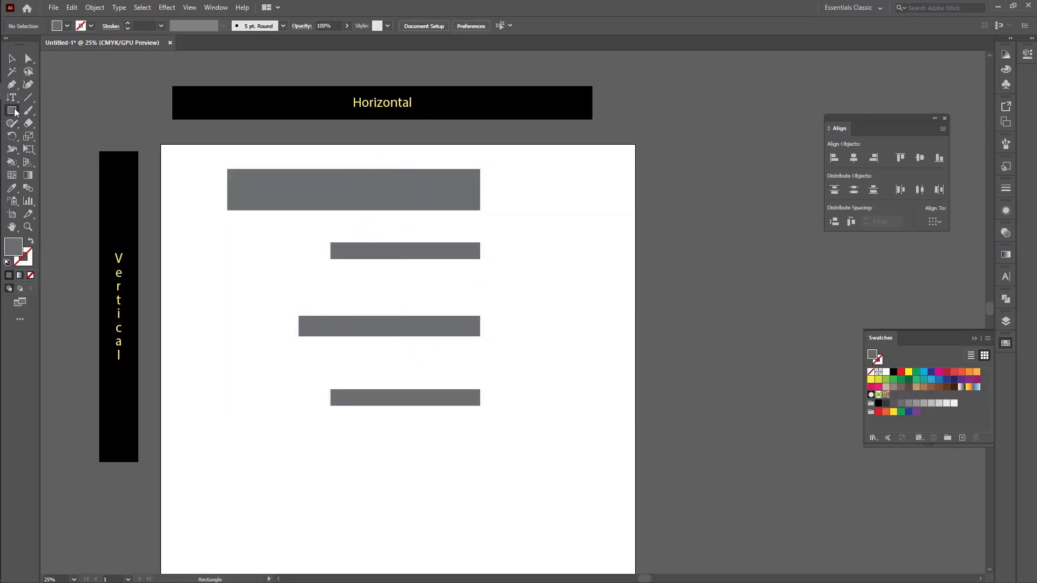
left_click_drag(349, 210, 526, 242)
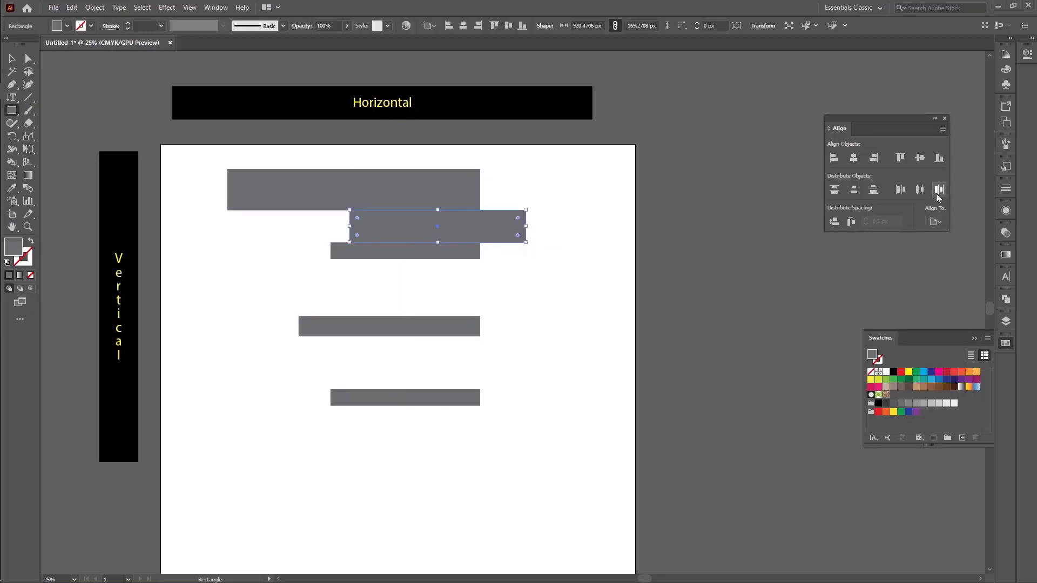
left_click(900, 372)
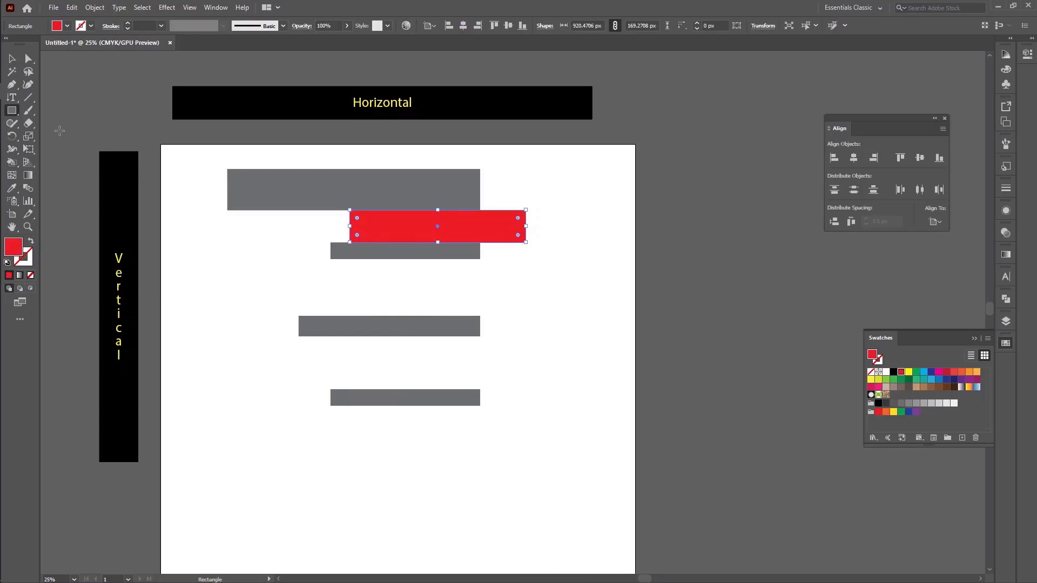
left_click(12, 58)
left_click_drag(487, 225, 659, 311)
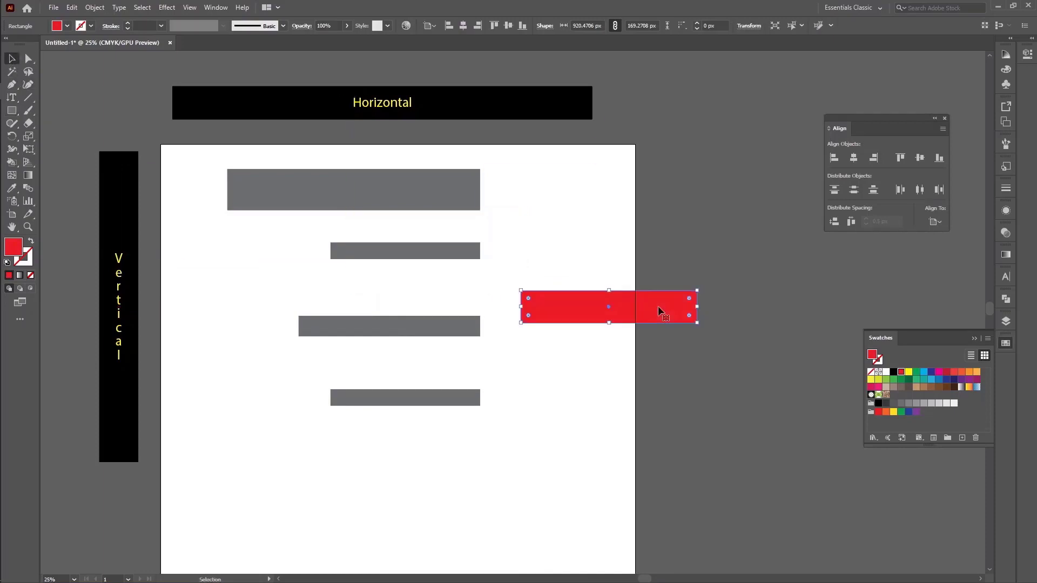
key("Delete")
Distribute the four grey bars vertically by their bottom edges, followed by their vertical centres
left_click_drag(497, 445, 432, 183)
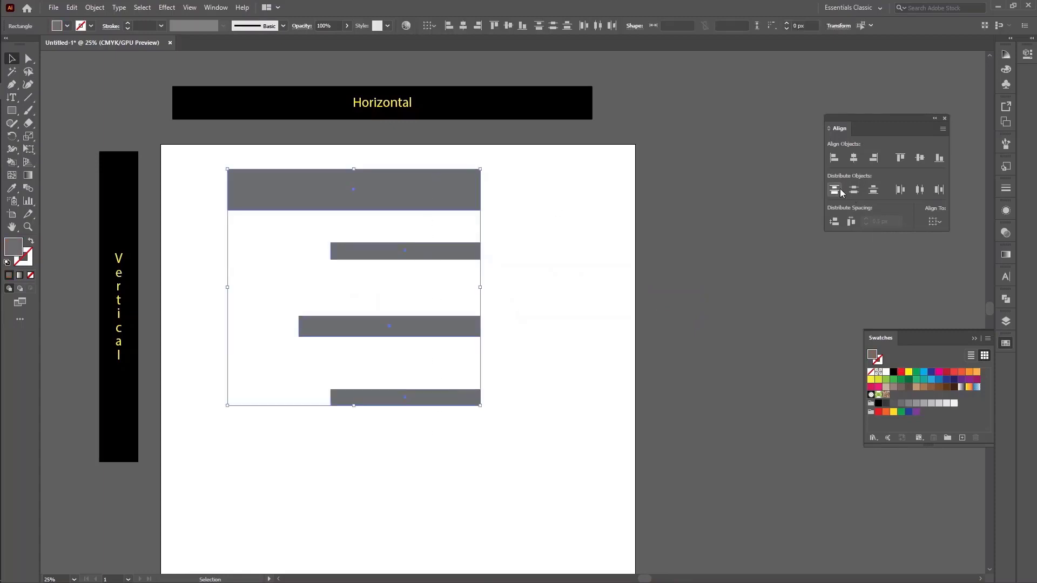
left_click(875, 192)
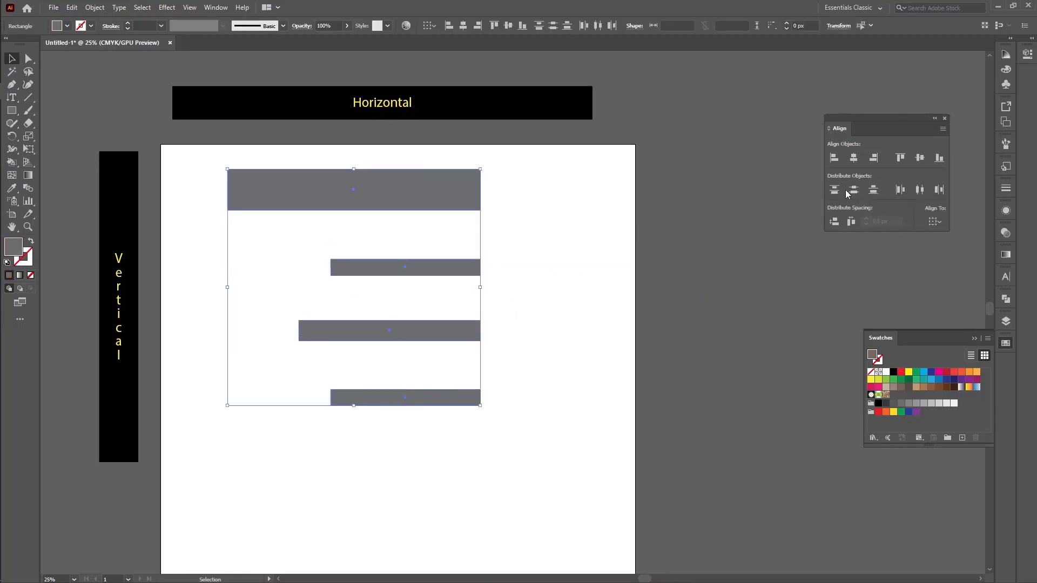
left_click(858, 192)
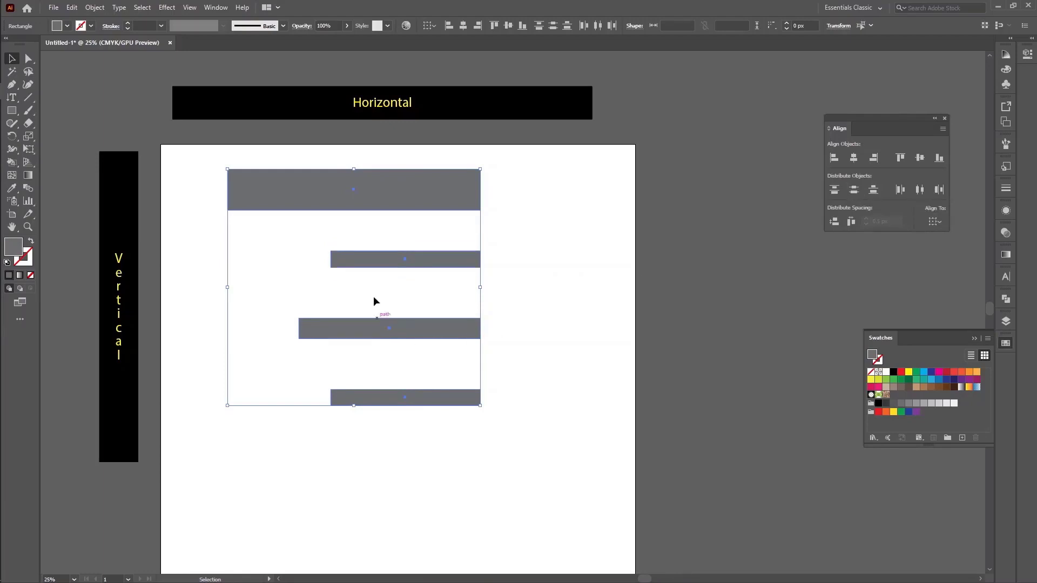
left_click(543, 305)
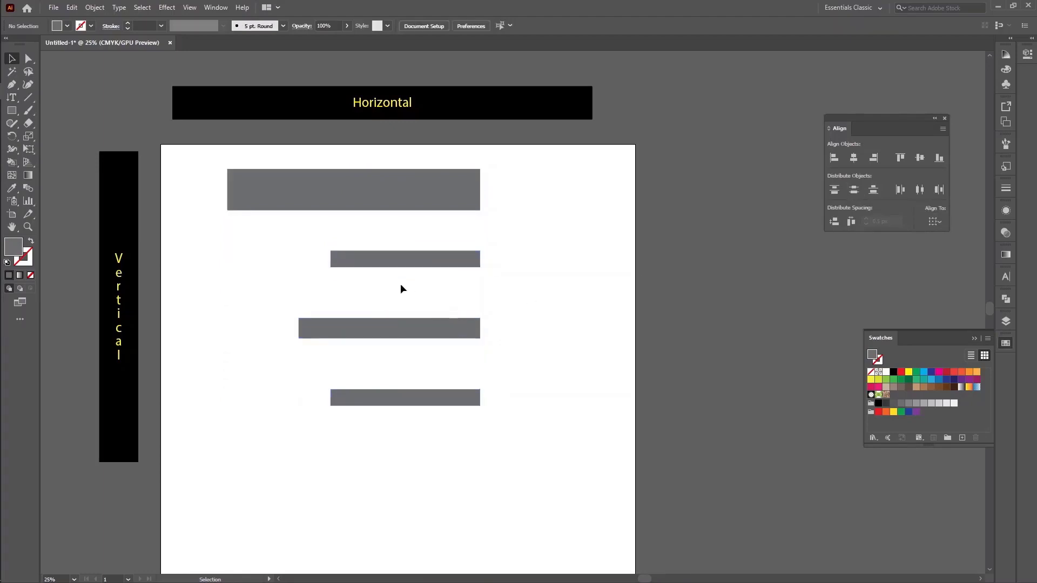
Fit a red rectangle about 720 by 212 px between the two upper bars, compare it with the gap below, and delete it
left_click(12, 110)
left_click_drag(401, 210, 539, 251)
left_click(901, 372)
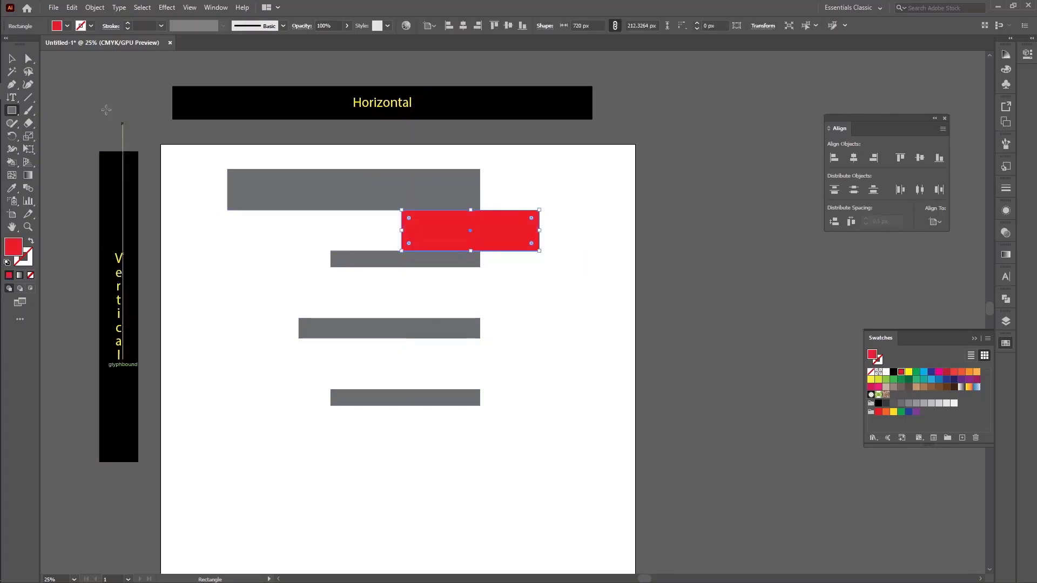
left_click(13, 58)
left_click(173, 275)
left_click_drag(513, 236, 511, 289)
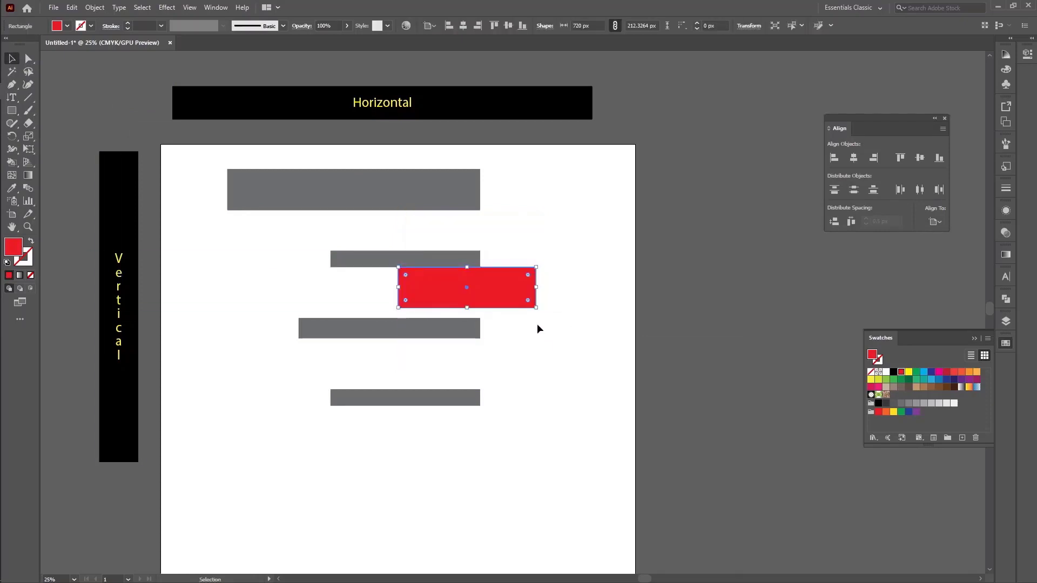
key("Delete")
Distribute the vertical spacing evenly between the four grey bars
left_click_drag(512, 453, 371, 170)
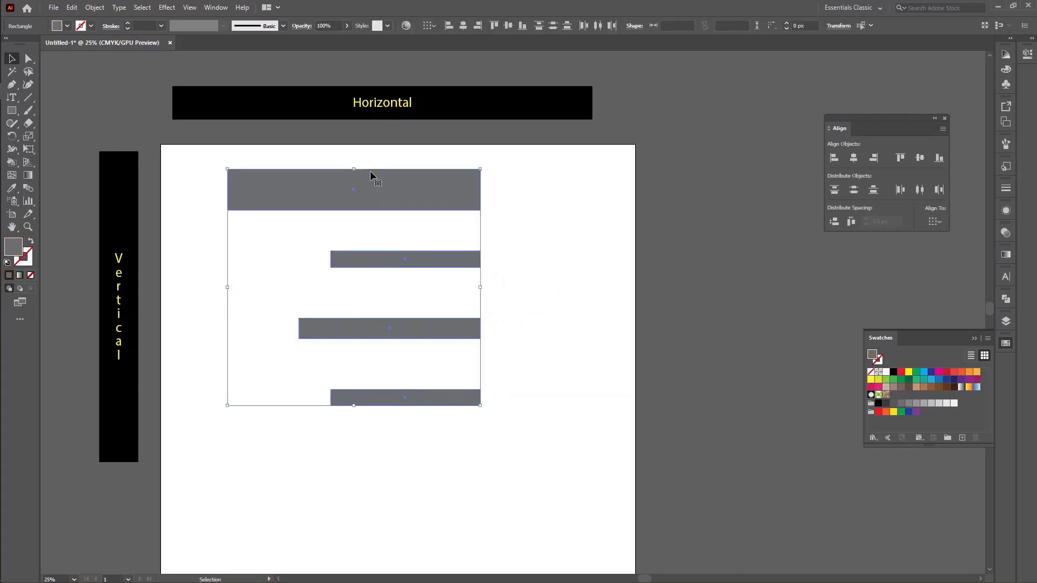
left_click(835, 223)
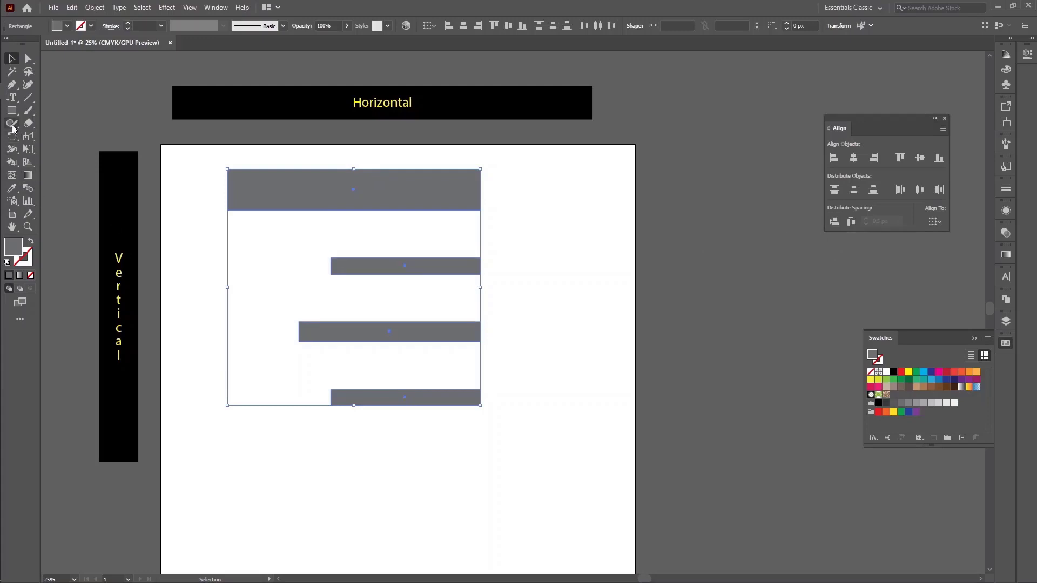
Check the evened gaps with a temporary red rectangle about 760 by 248 px, and delete it
left_click(11, 110)
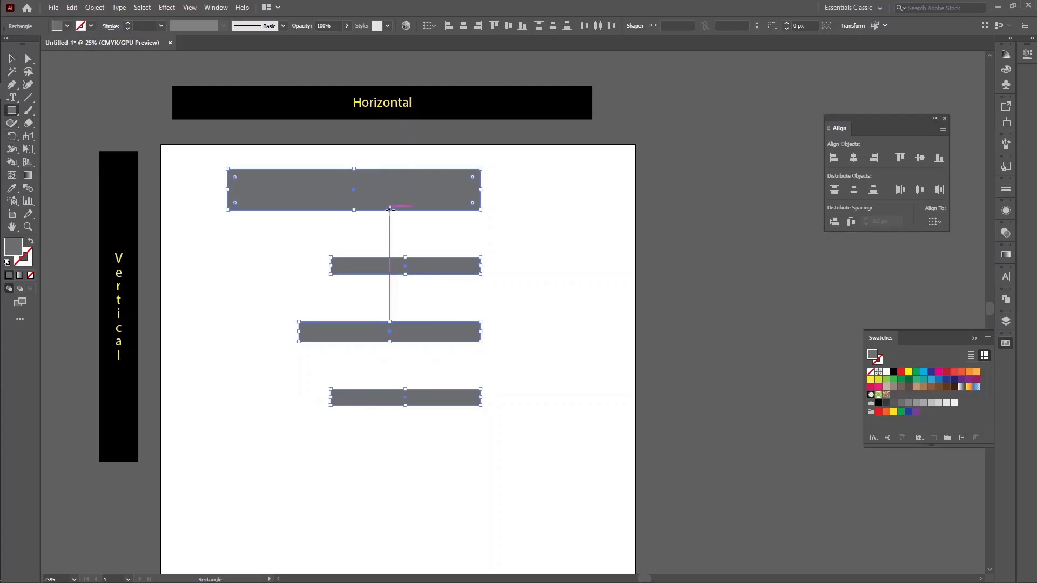
left_click_drag(390, 209, 535, 257)
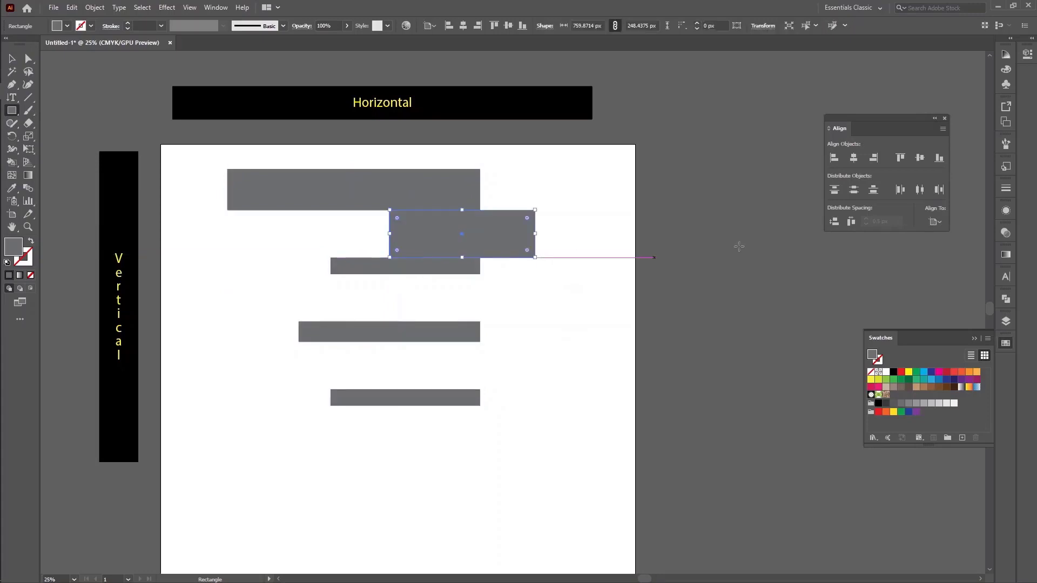
left_click(901, 372)
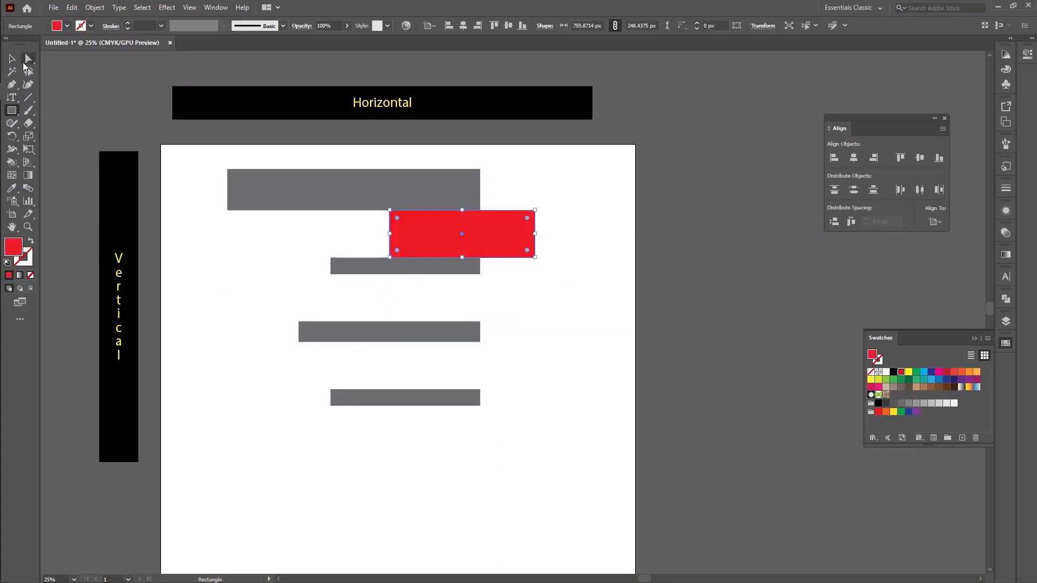
left_click(11, 57)
left_click(423, 280)
left_click_drag(498, 243, 501, 370)
key("Delete")
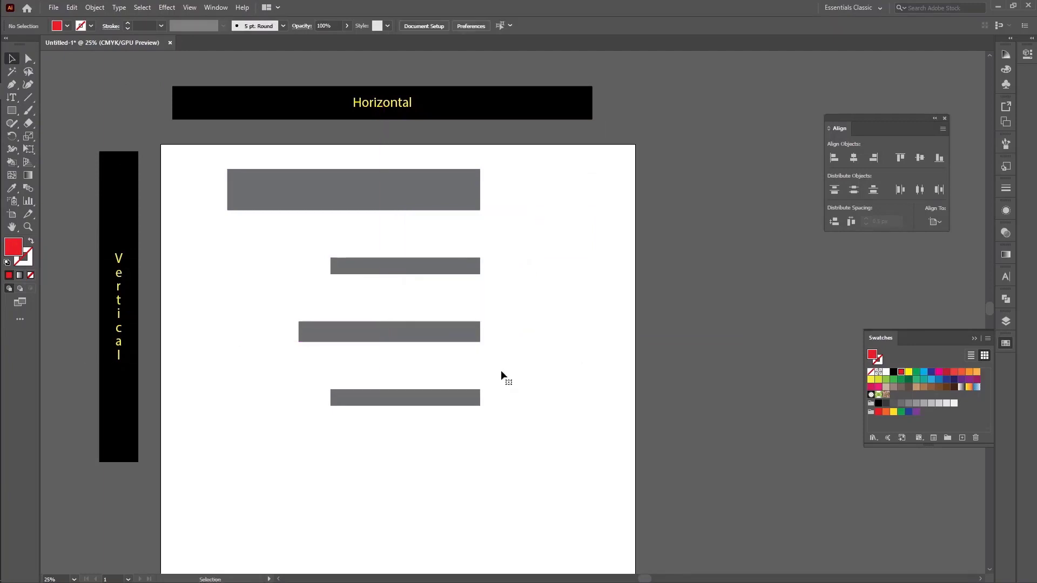
Rotate the four grey bars together 90 degrees clockwise so that they stand upright
left_click_drag(545, 462, 361, 187)
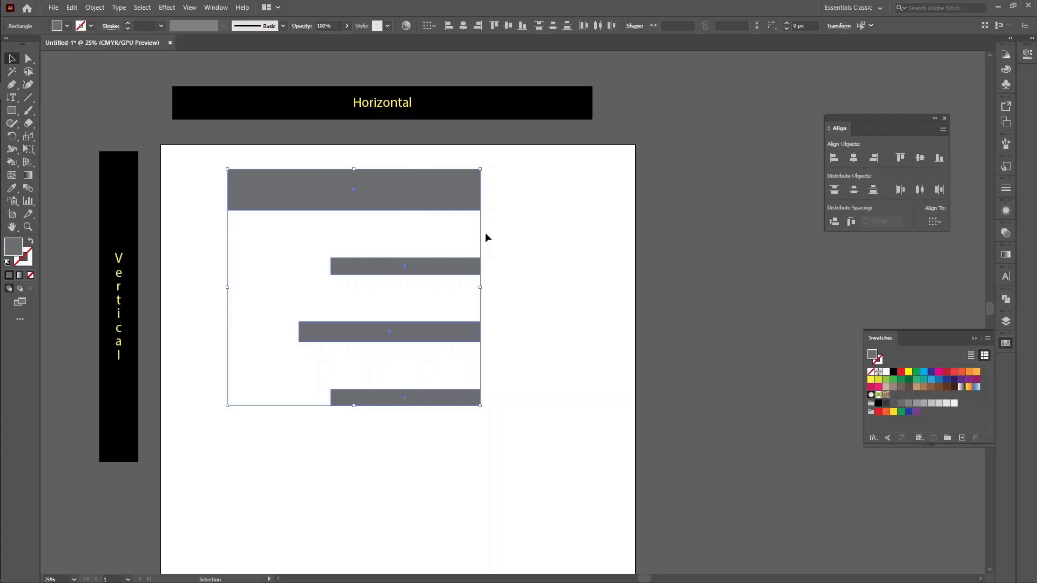
left_click(525, 218)
left_click_drag(468, 153, 497, 466)
left_click(537, 384)
left_click_drag(390, 155, 526, 496)
left_click_drag(486, 162, 527, 423)
left_click(527, 419)
Scatter the four upright bars at different heights, with the widest near the artboard's right edge, and select them all
left_click_drag(453, 380, 569, 472)
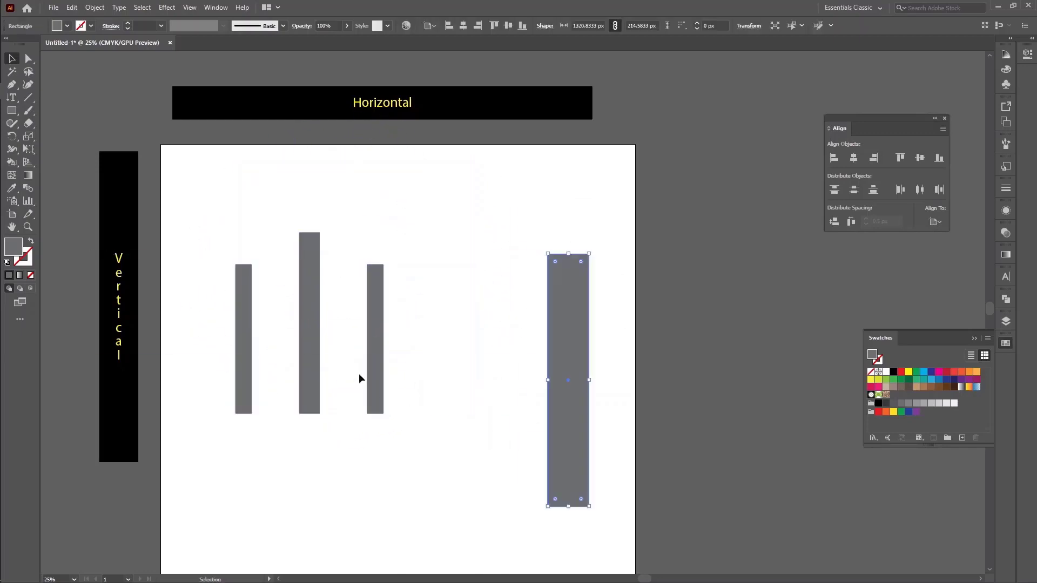
left_click_drag(377, 371, 434, 295)
left_click_drag(308, 314, 352, 449)
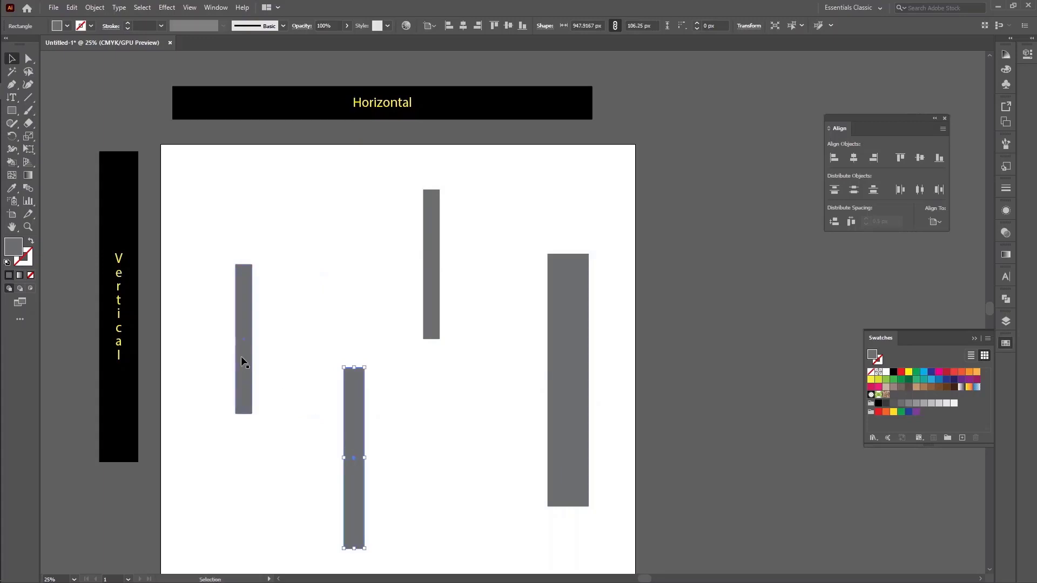
left_click_drag(241, 356, 668, 467)
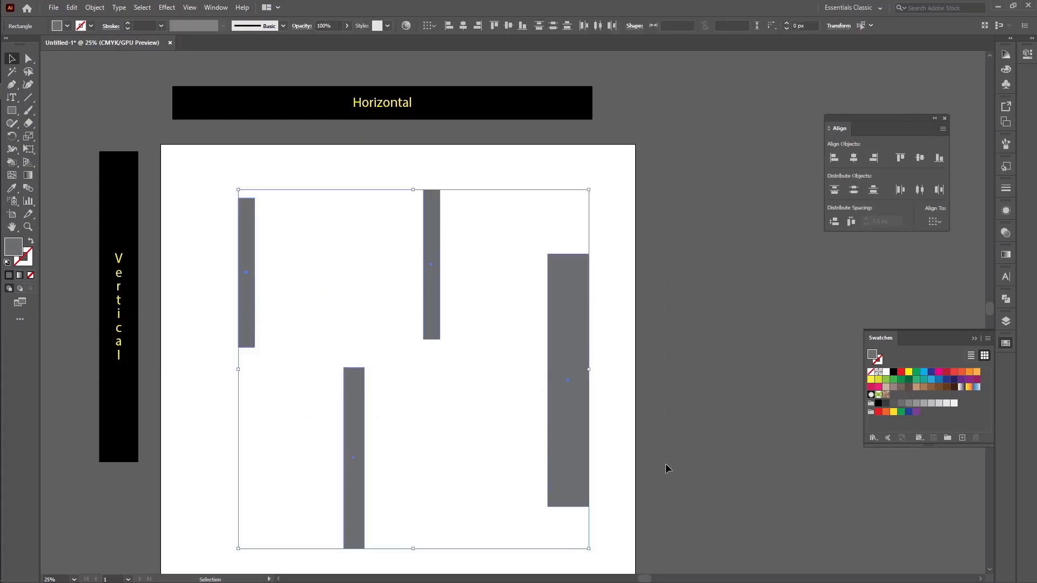
Align the four upright bars by their top edges, undoing the bottom-edge and vertical-centre alignments tried on them
left_click(900, 158)
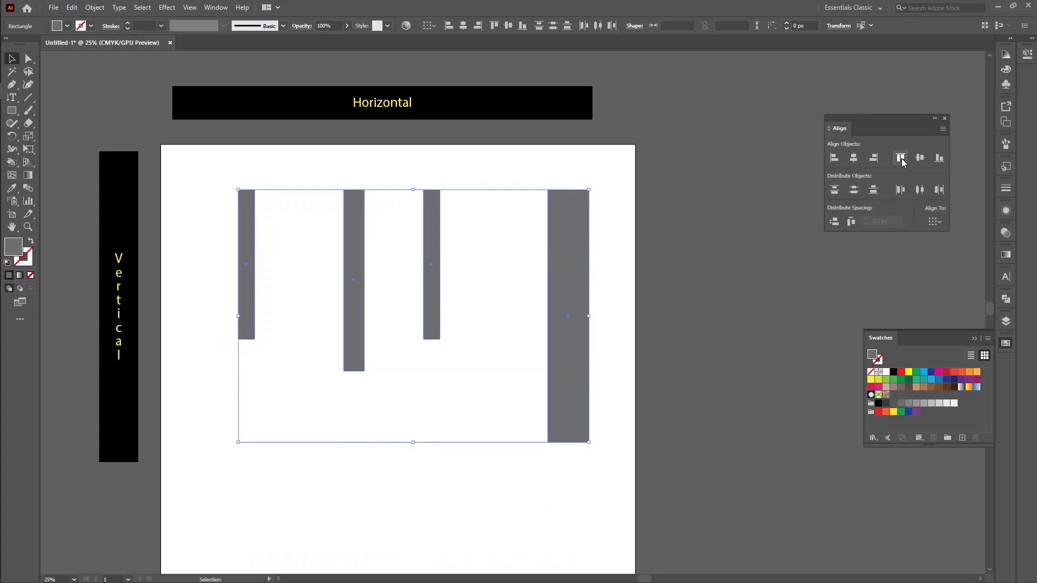
left_click(940, 157)
left_click(920, 157)
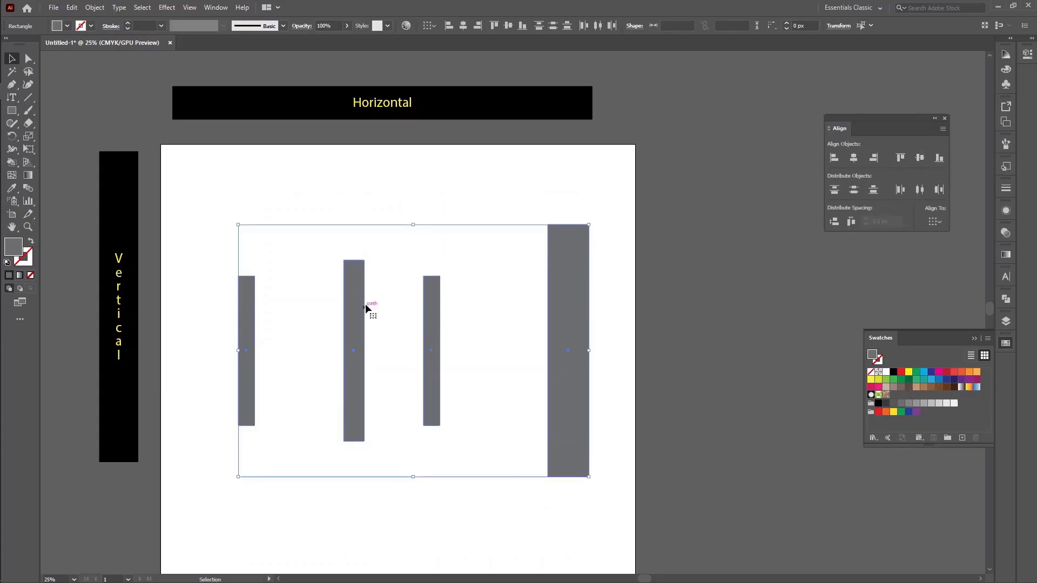
key("ctrl+z")
key("ctrl+z")
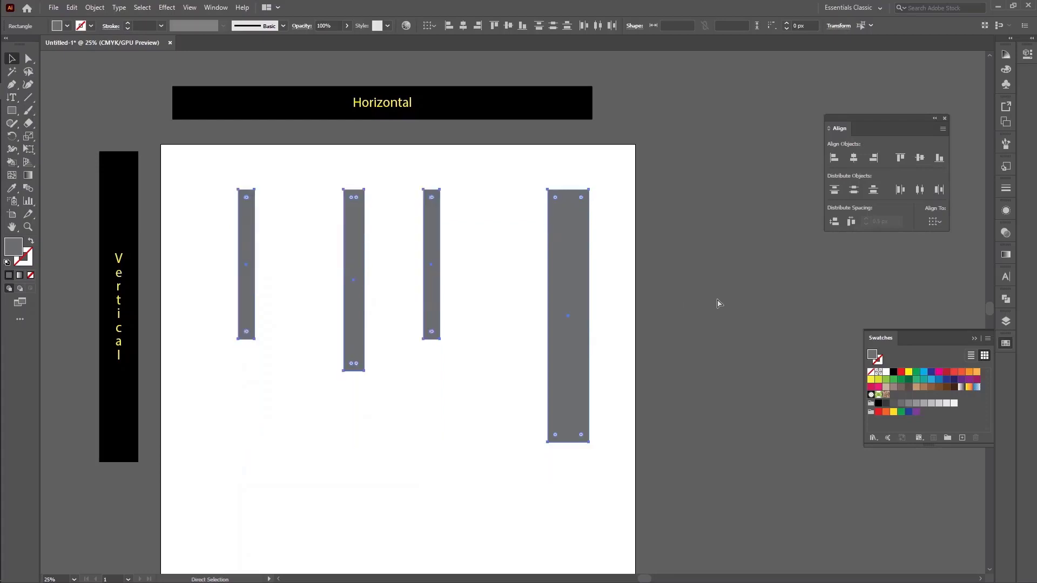
Align the four upright bars to the third bar as key object, trying their bottom edges first and then using vertical centres
left_click(495, 335)
left_click(430, 225)
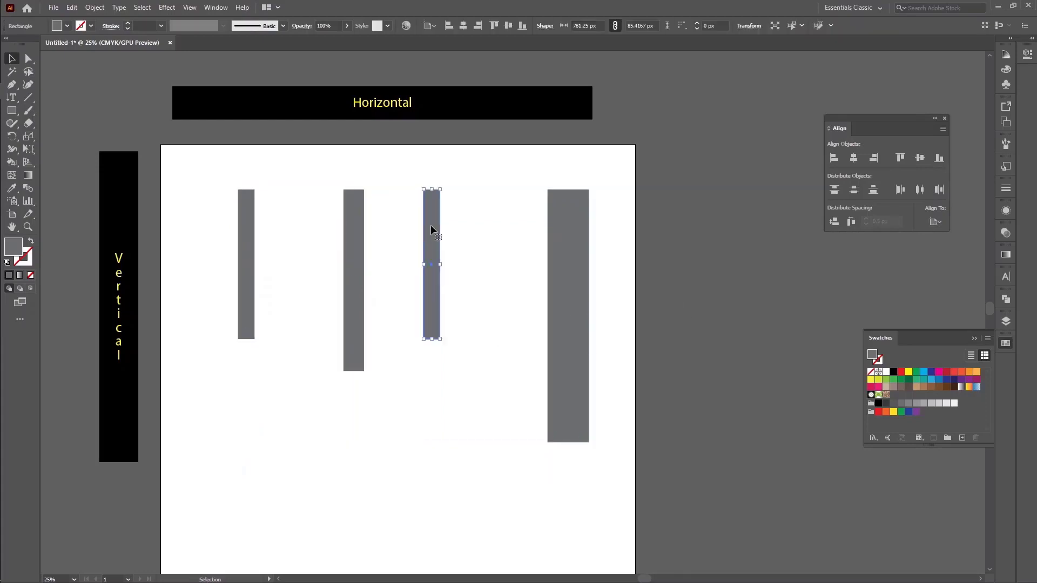
left_click_drag(200, 173, 695, 338)
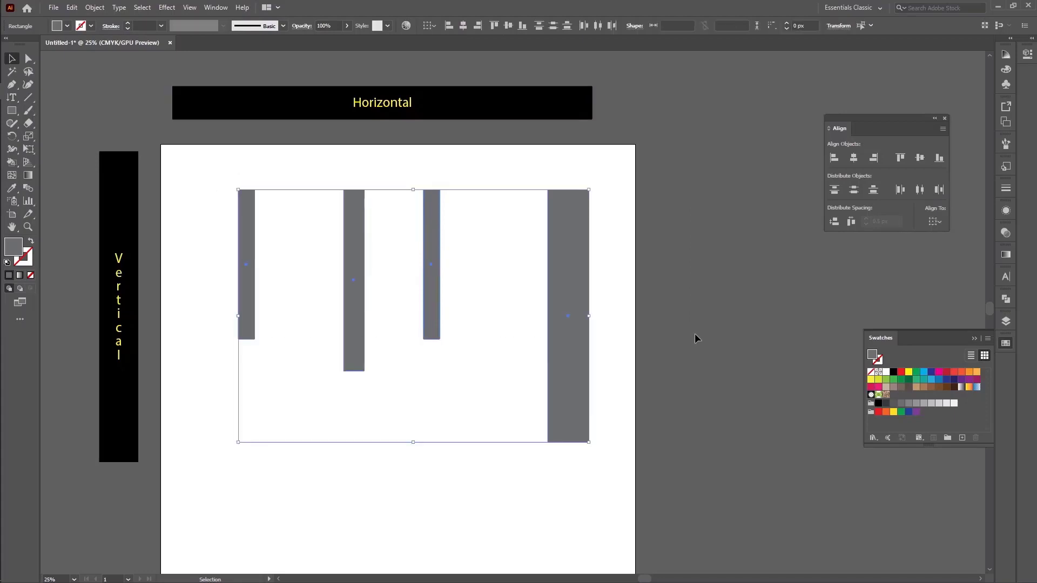
left_click(435, 205)
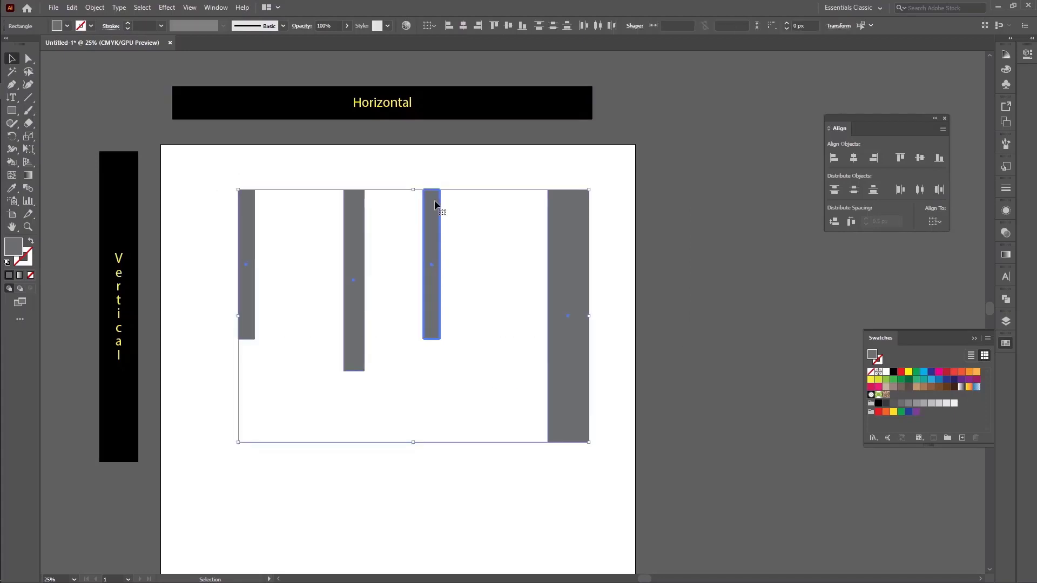
left_click(943, 159)
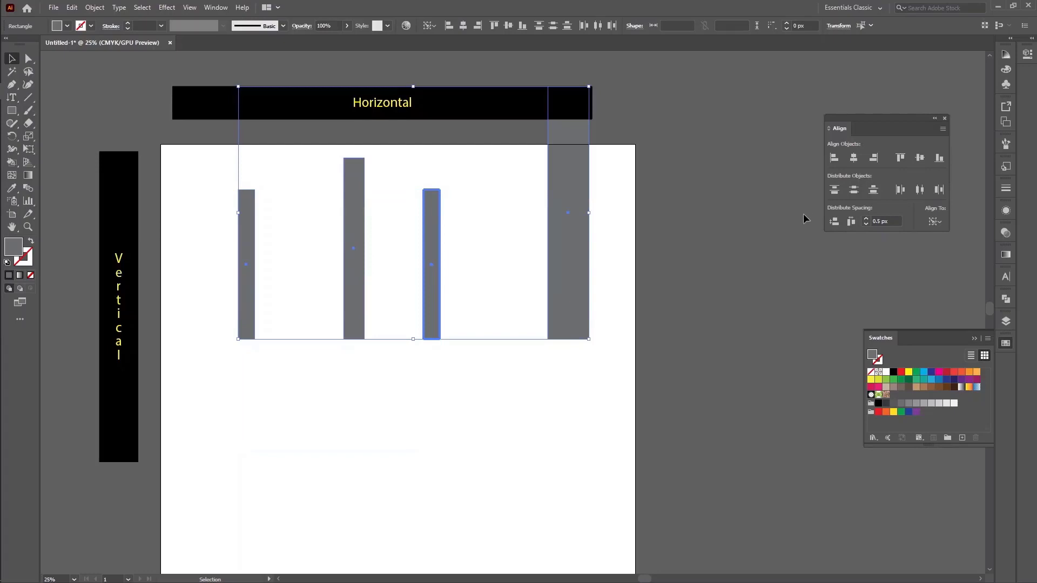
left_click(919, 158)
left_click(701, 324)
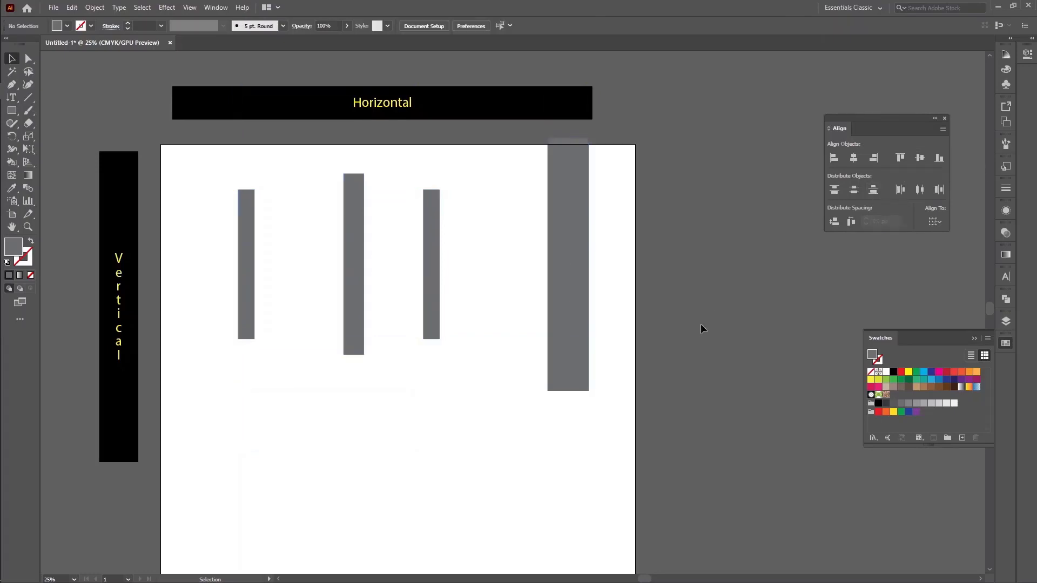
Even the horizontal spacing between the four bars, after trying the left, centre and right horizontal distributions on them
left_click_drag(199, 186, 625, 315)
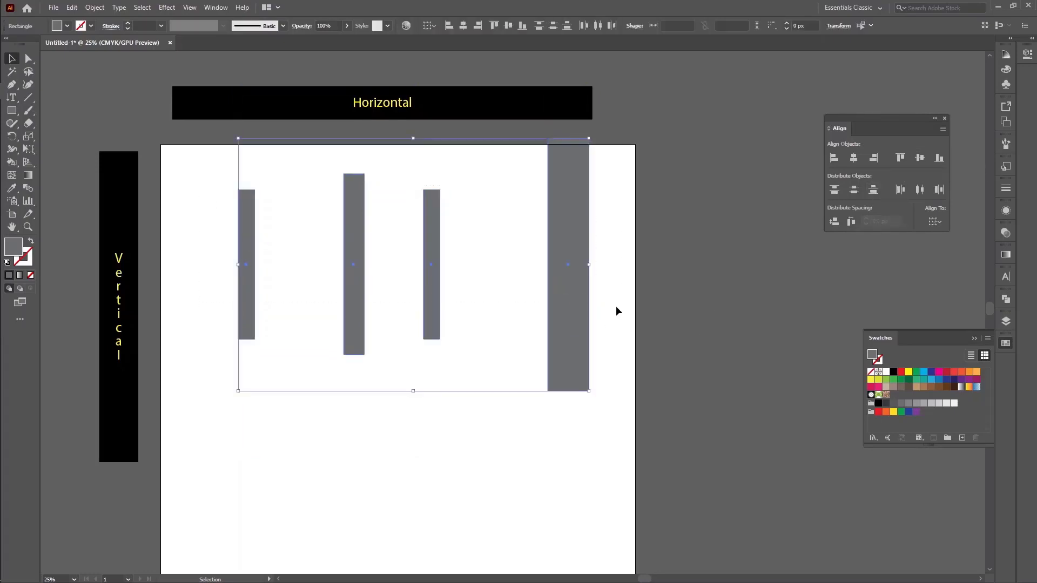
left_click(899, 190)
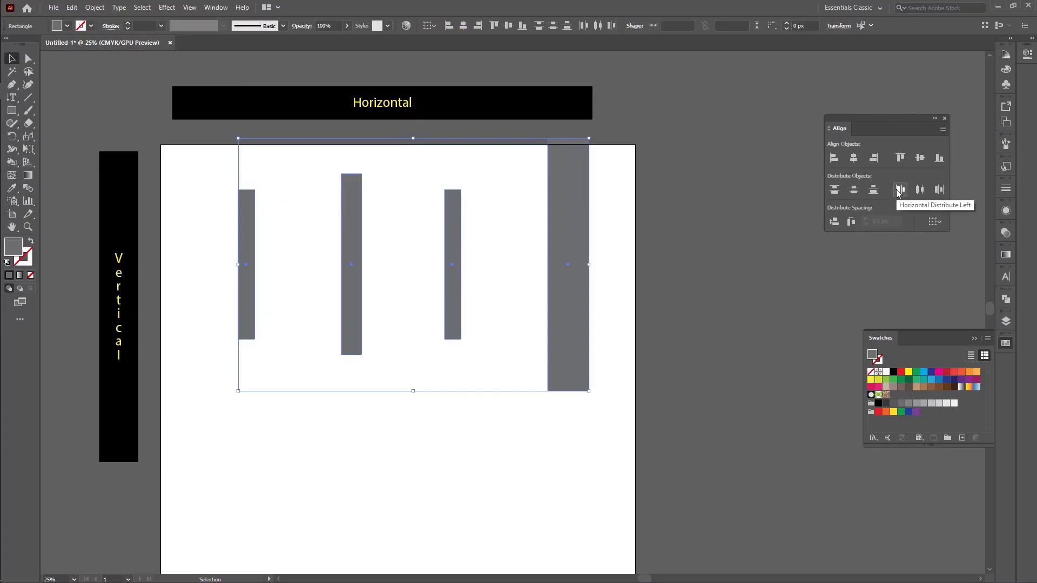
left_click(919, 191)
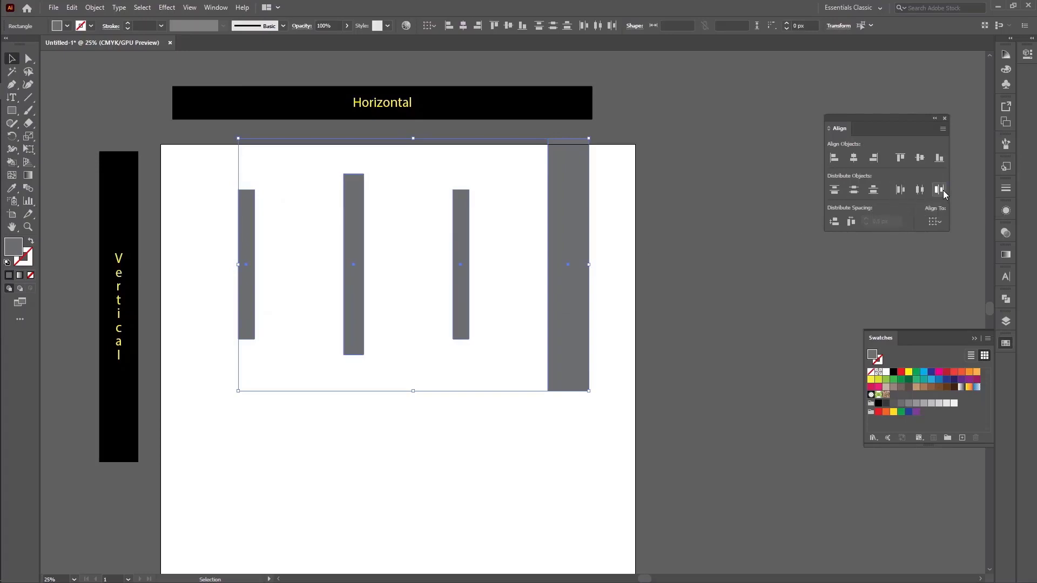
left_click(942, 192)
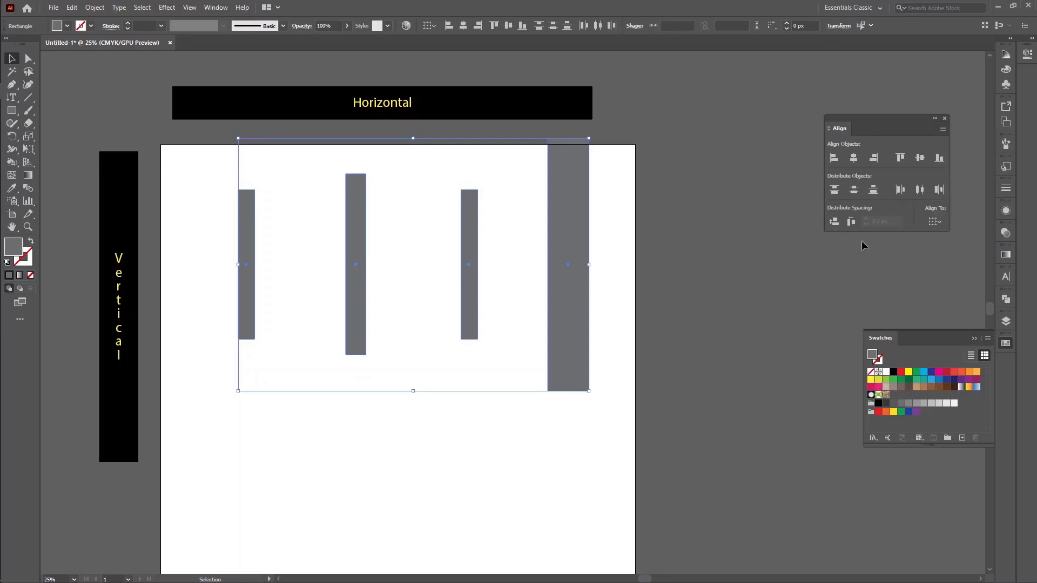
left_click(852, 223)
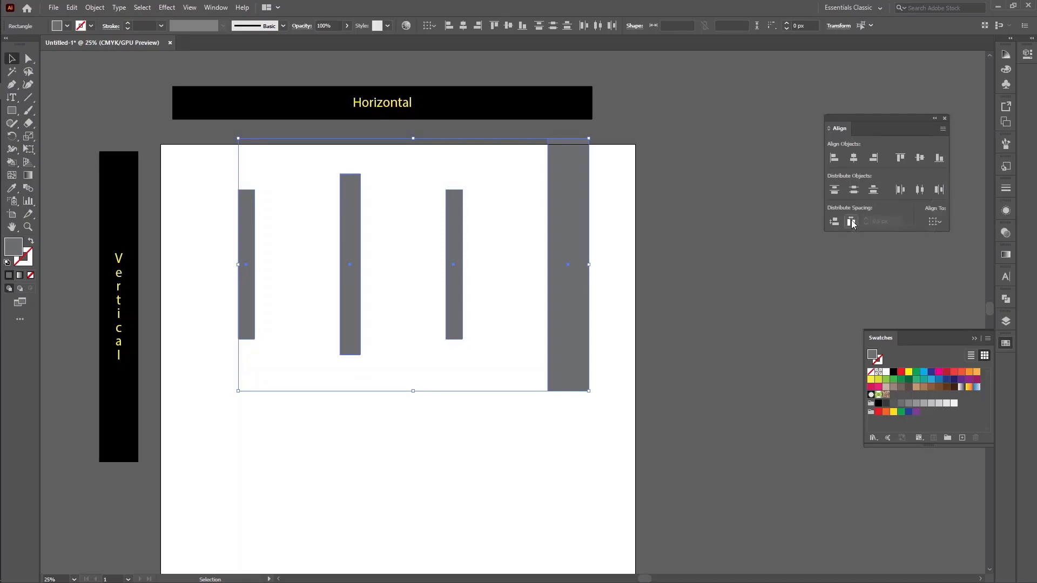
left_click(611, 341)
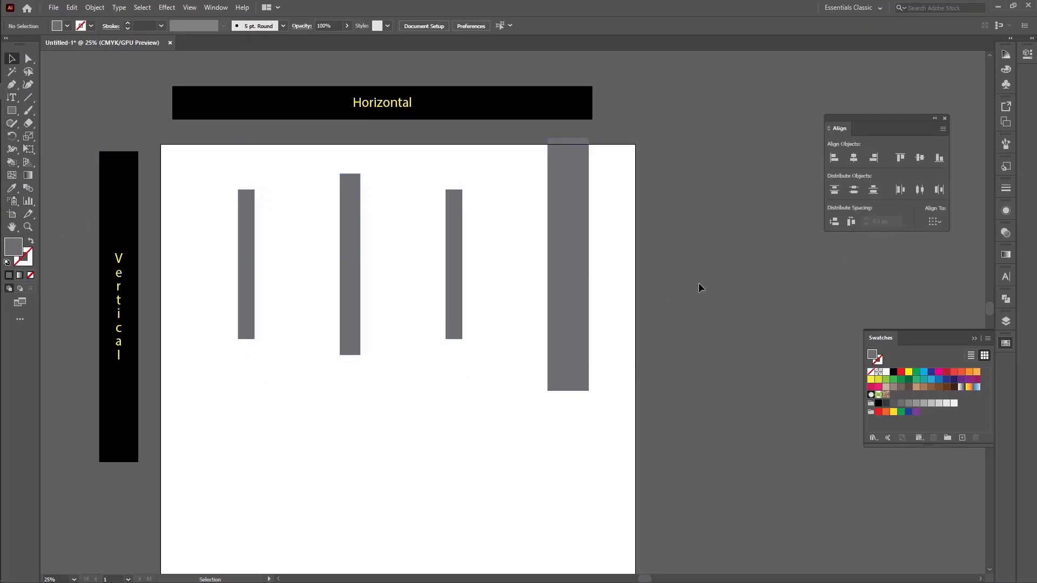
Switch the fill to RGB red FF0000 and draw a rectangle about 446 by 1466 px filling the gap beside the widest bar
double_click(14, 247)
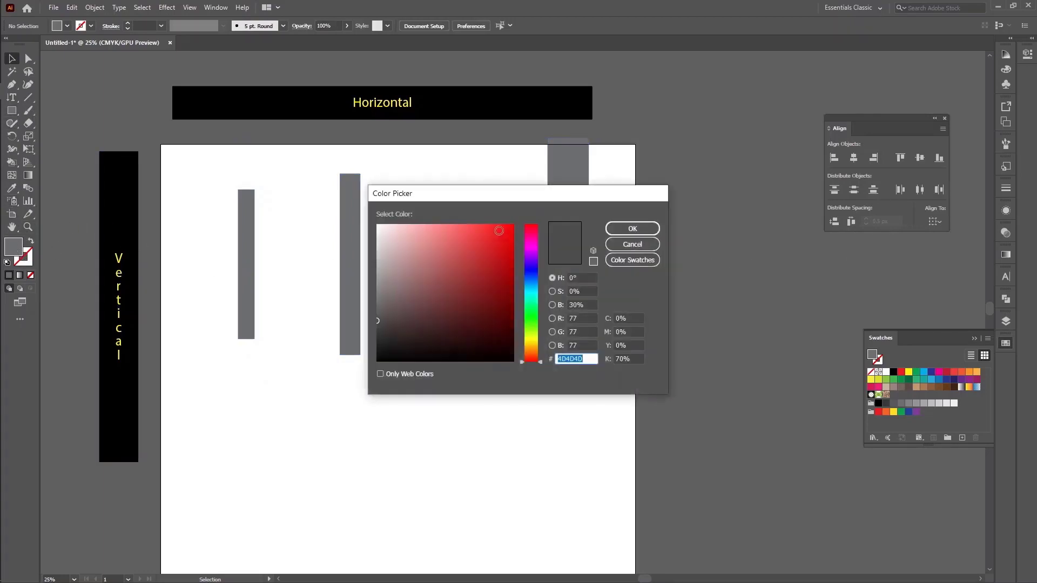
left_click(633, 244)
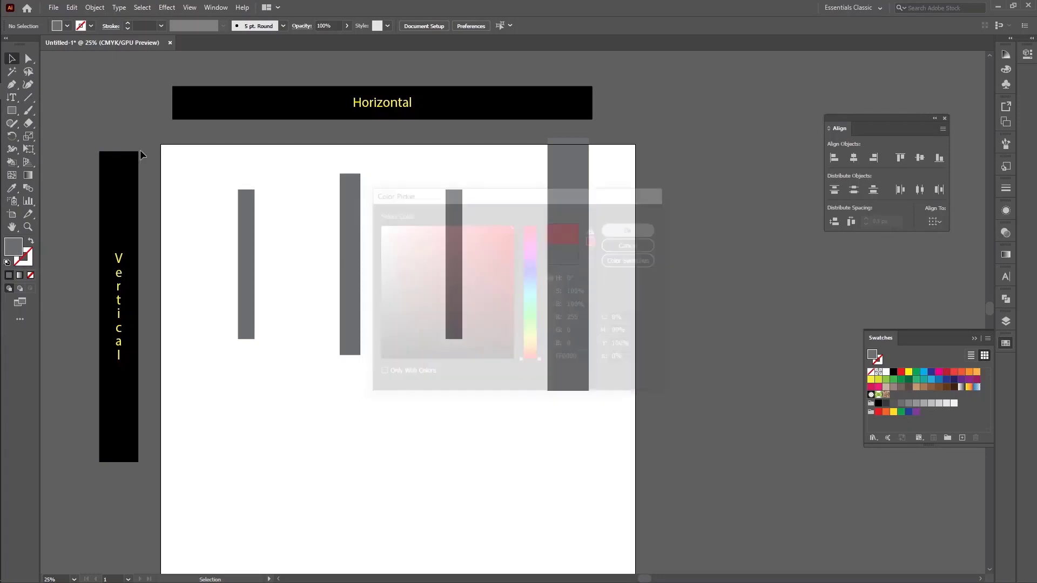
left_click(11, 110)
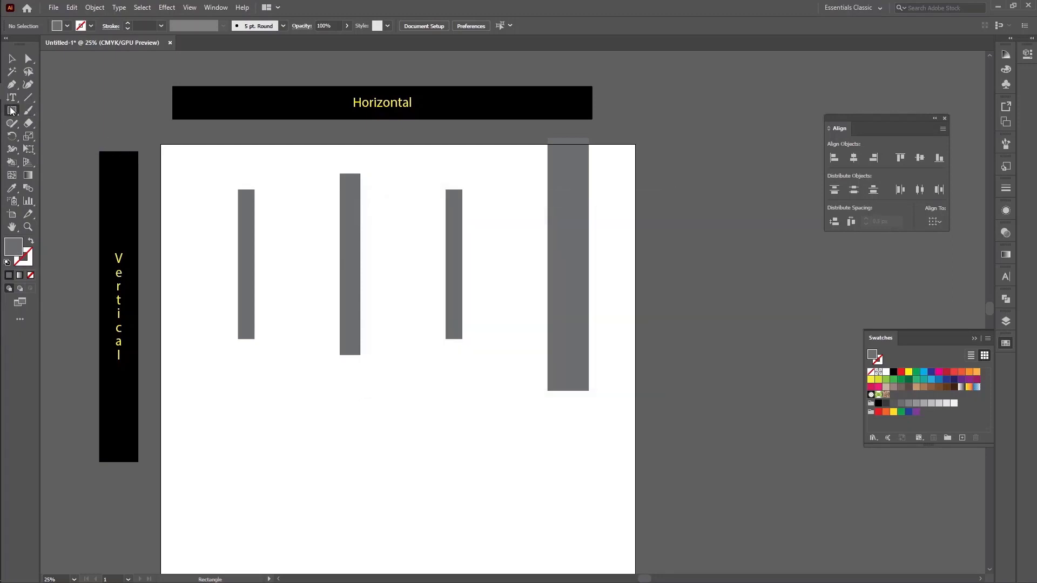
left_click(1005, 55)
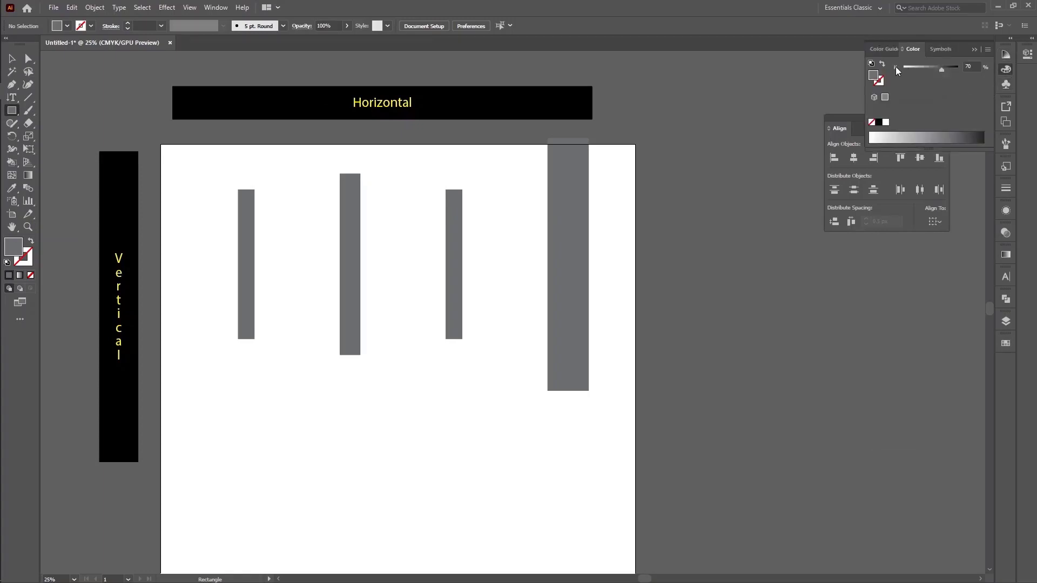
left_click(988, 51)
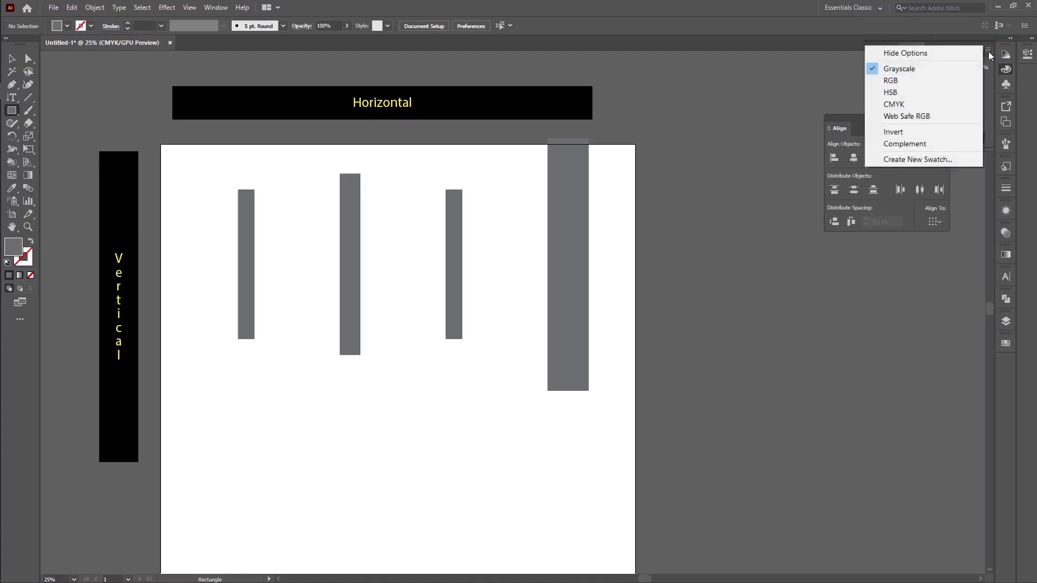
left_click(922, 81)
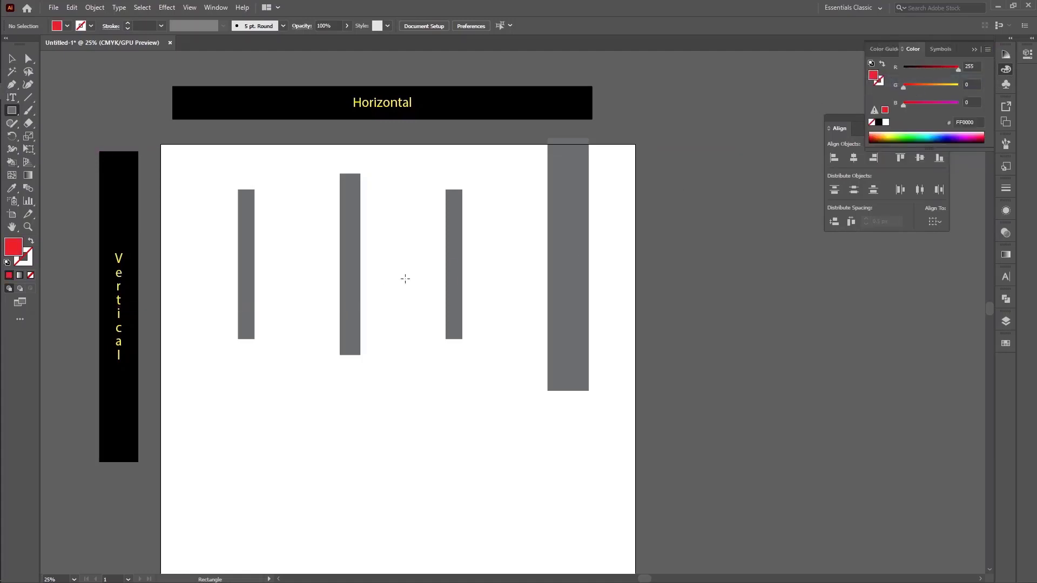
left_click_drag(473, 144, 546, 417)
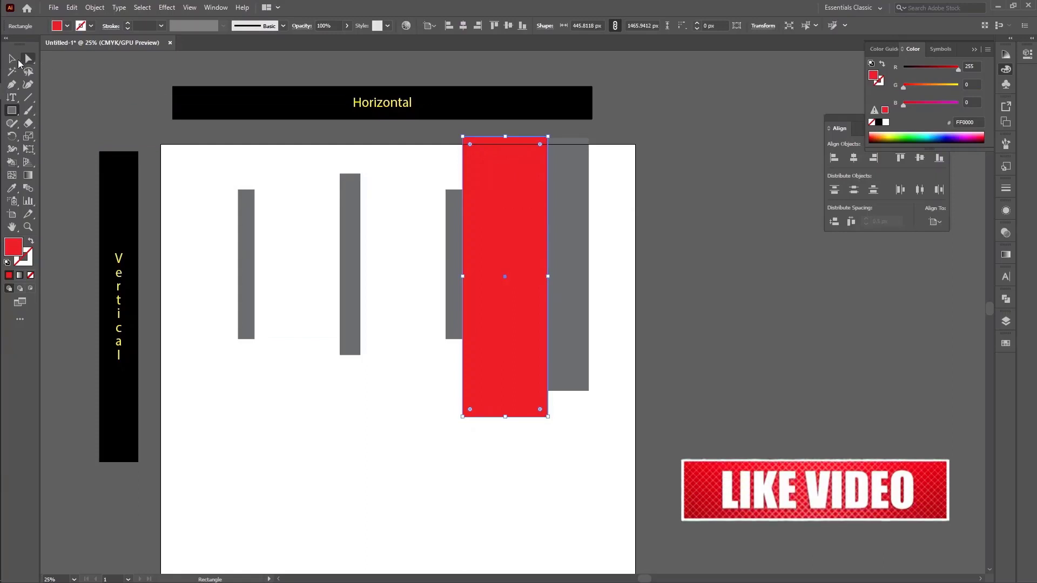
Compare the gap between the two leftmost bars by moving the red rectangle into it, and delete the rectangle
key("v")
left_click_drag(487, 358, 297, 357)
left_click(440, 467)
left_click(297, 381)
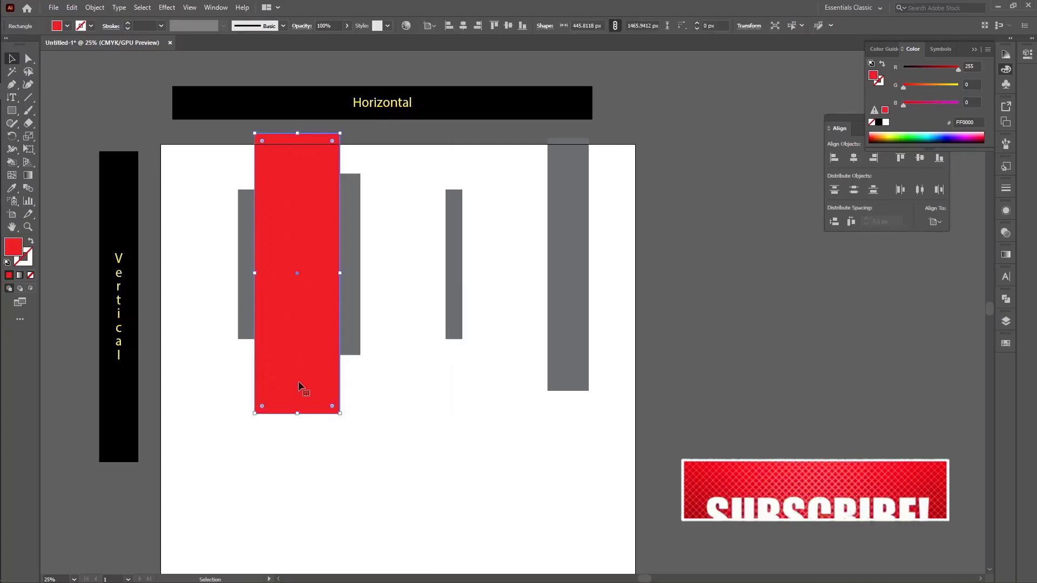
key("Delete")
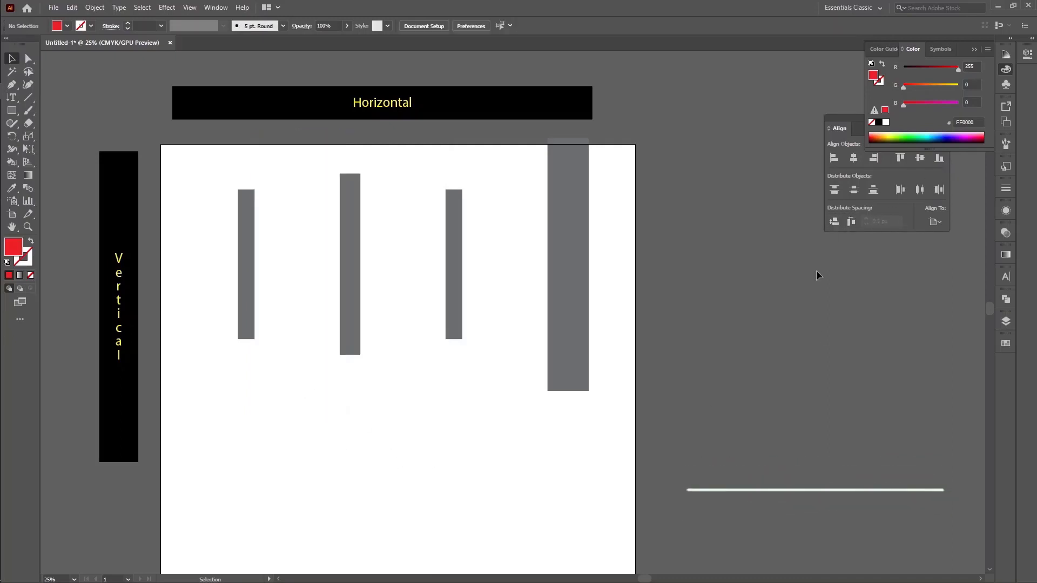
left_click_drag(204, 252, 608, 309)
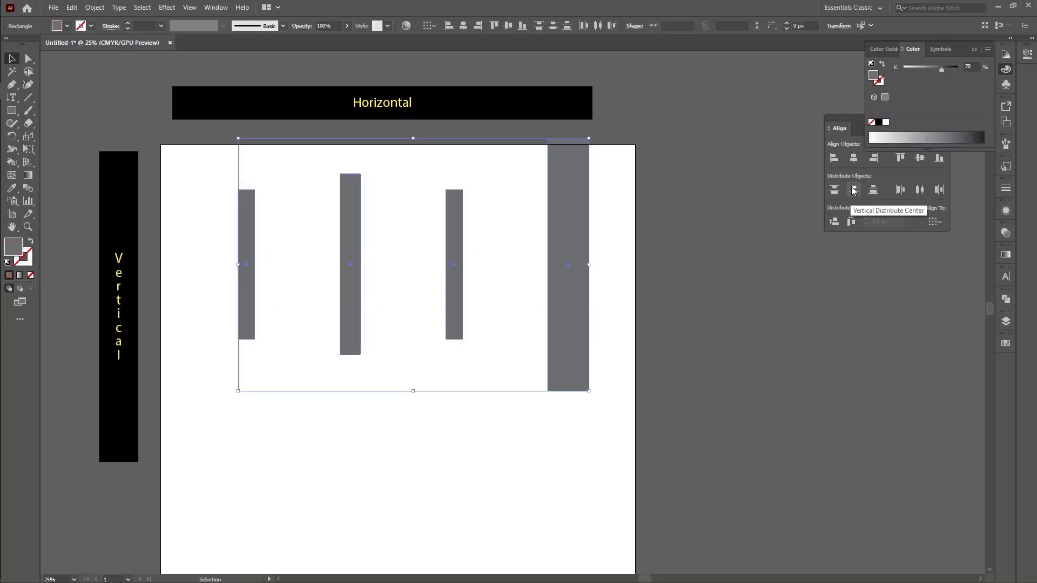
left_click(678, 277)
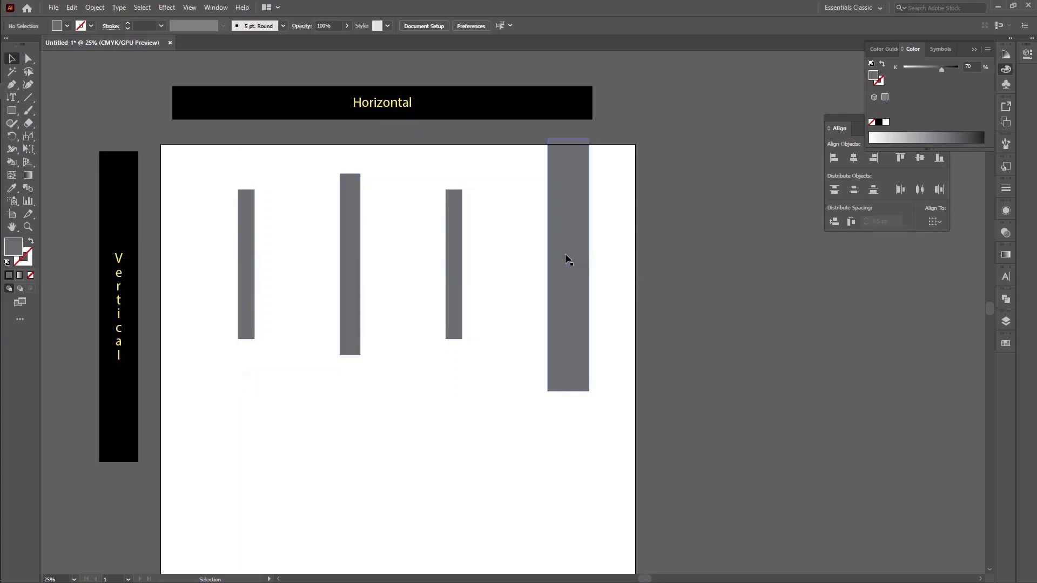
left_click(568, 260)
left_click(463, 232)
left_click(348, 227)
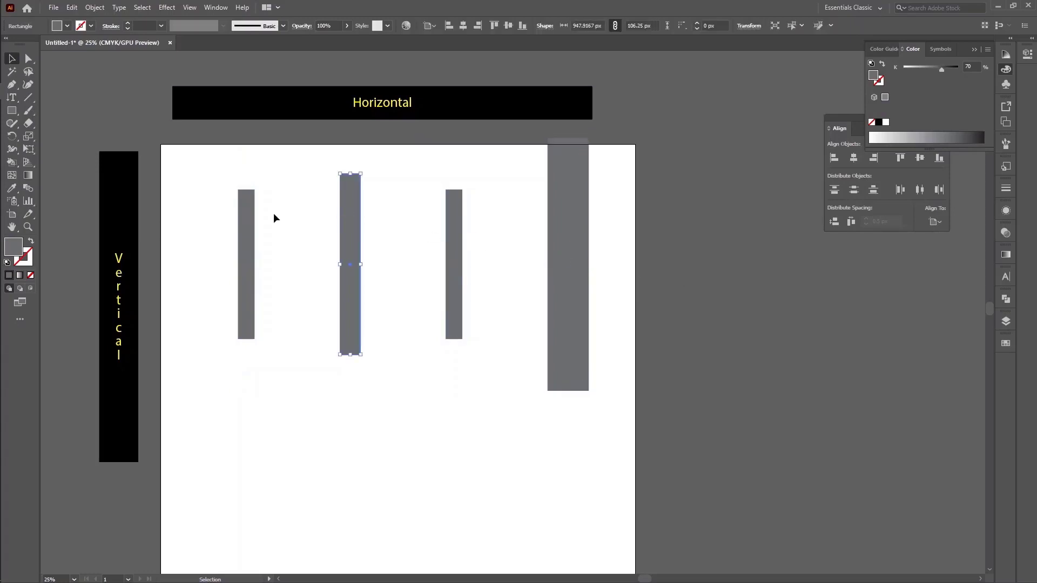
left_click(244, 218)
left_click(332, 350)
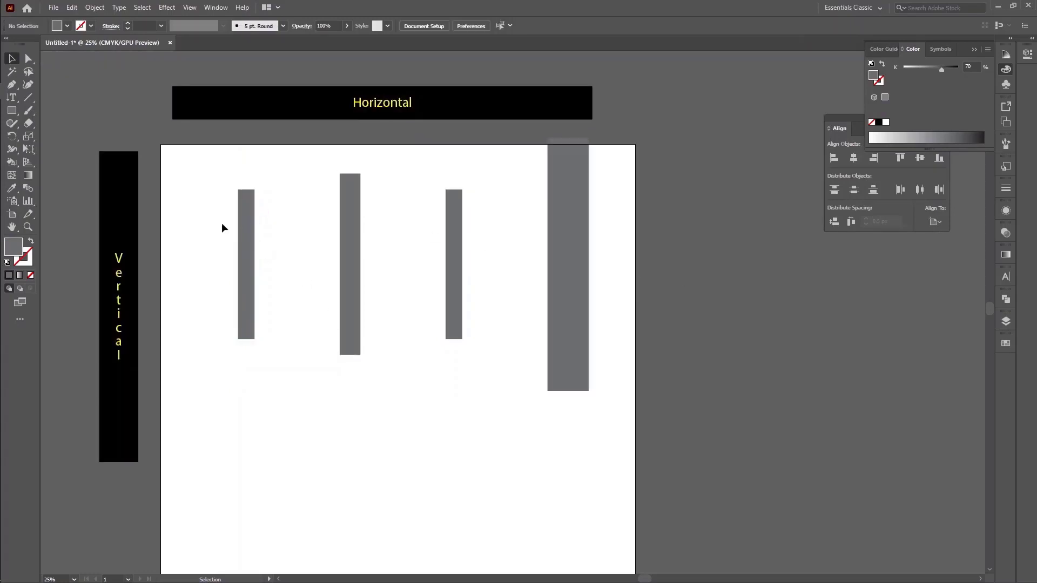
left_click_drag(222, 228, 673, 290)
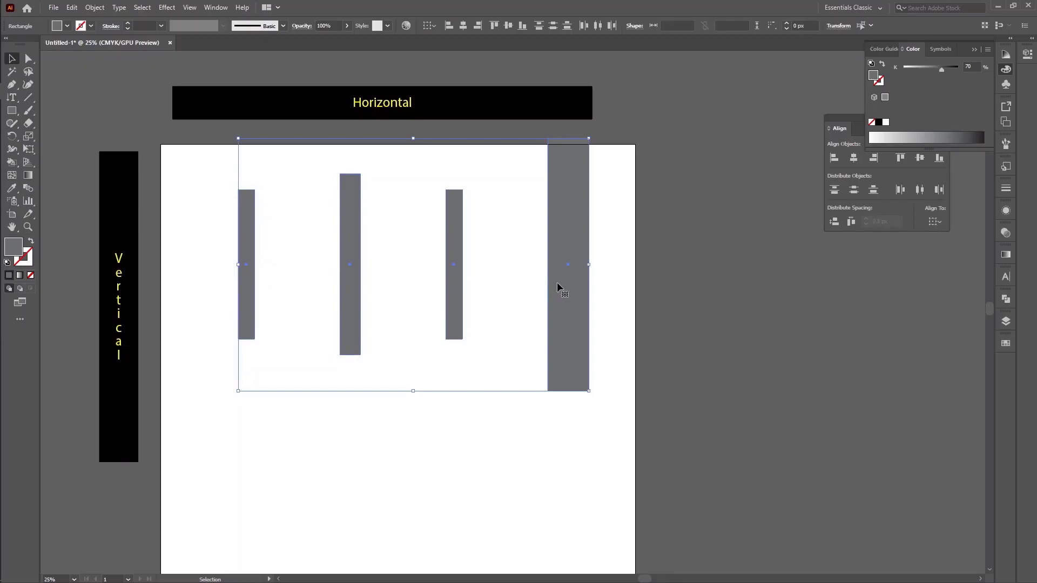
left_click_drag(204, 209, 642, 328)
left_click(692, 336)
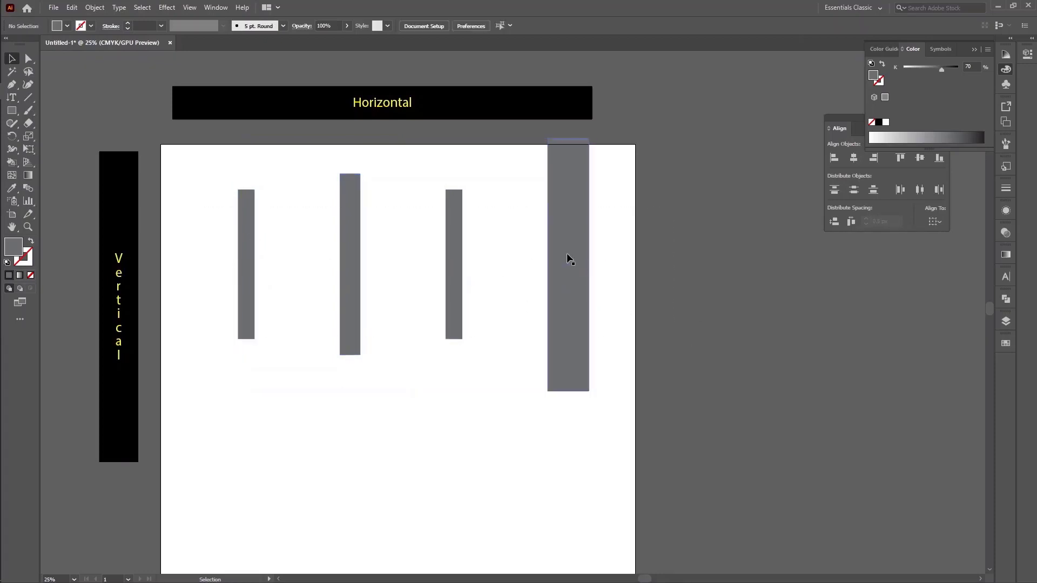
Move the widest bar down near the artboard's lower part, and delete all four grey bars
left_click_drag(566, 256, 545, 429)
left_click_drag(233, 253, 662, 417)
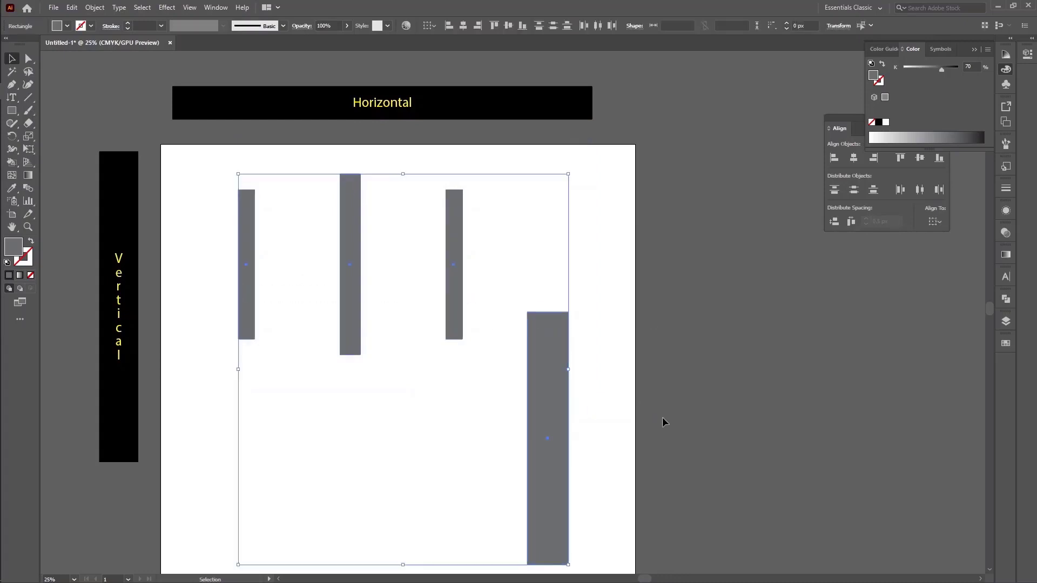
key("Delete")
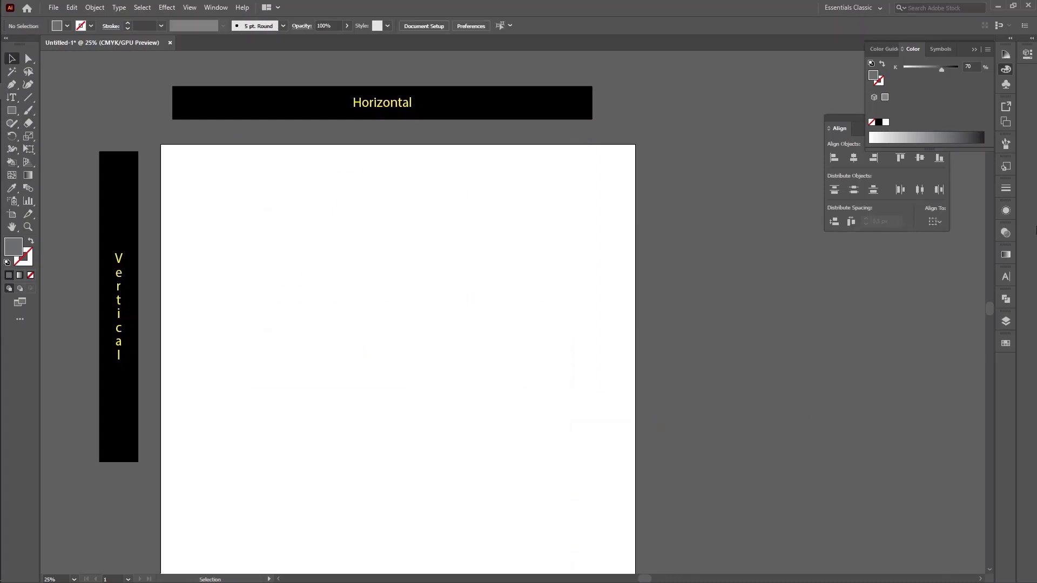
Draw a grey circle about 632 px in diameter in the upper middle of the empty artboard
left_click_drag(20, 112, 56, 142)
left_click_drag(334, 275, 395, 301)
left_click(11, 58)
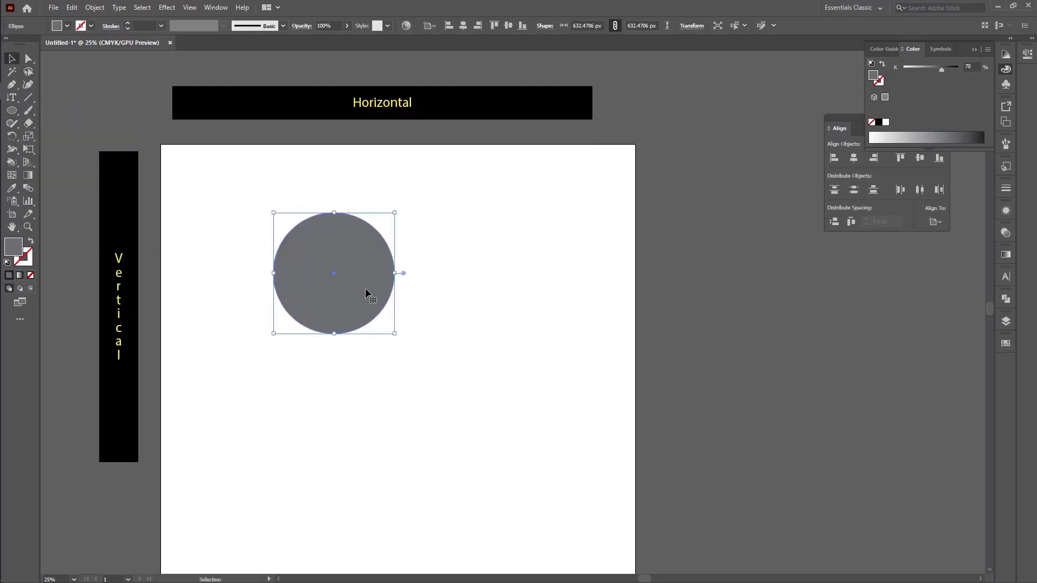
Set the alignment reference to the artboard and centre the circle on it horizontally and vertically
left_click(936, 221)
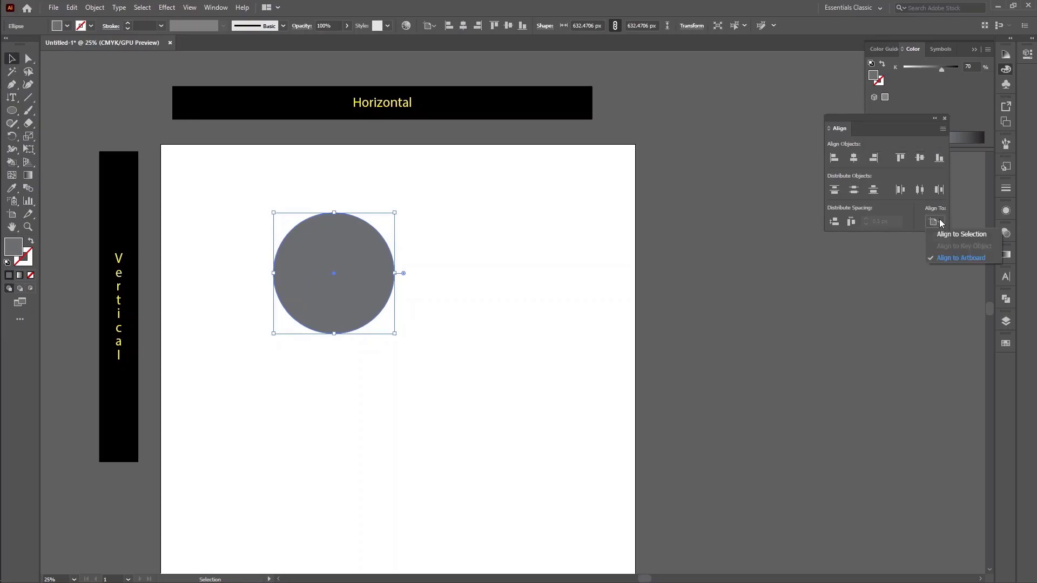
left_click(966, 259)
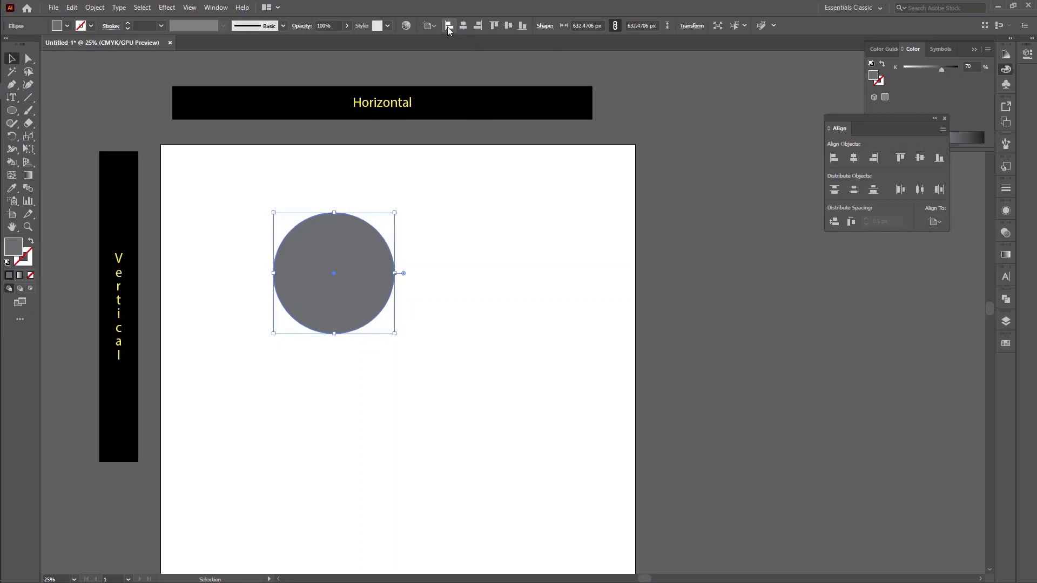
left_click(464, 28)
left_click(508, 26)
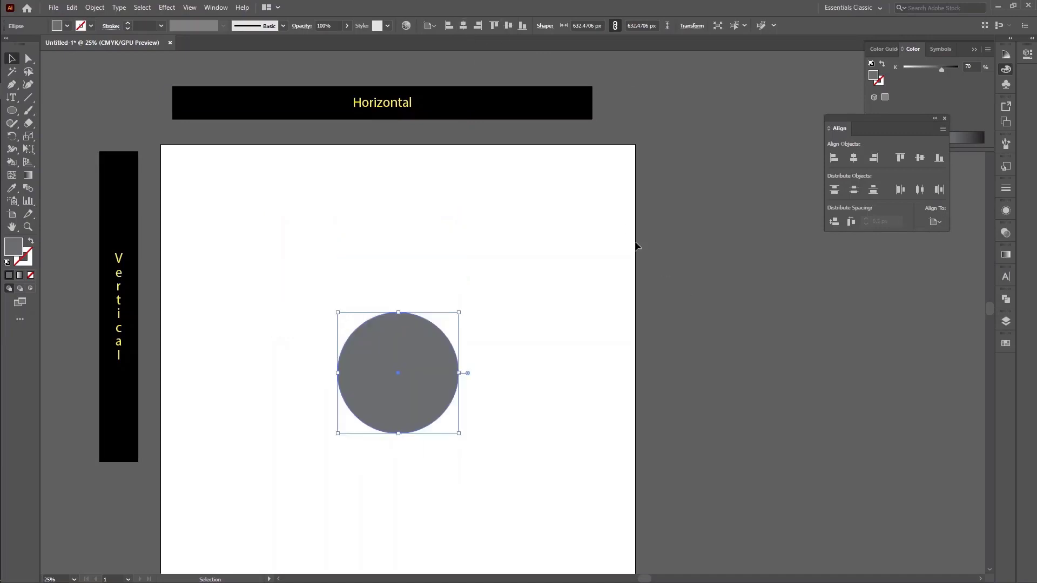
Try aligning the circle to the artboard's left, right, top and bottom edges, centre it again both ways, and reselect it
left_click(449, 27)
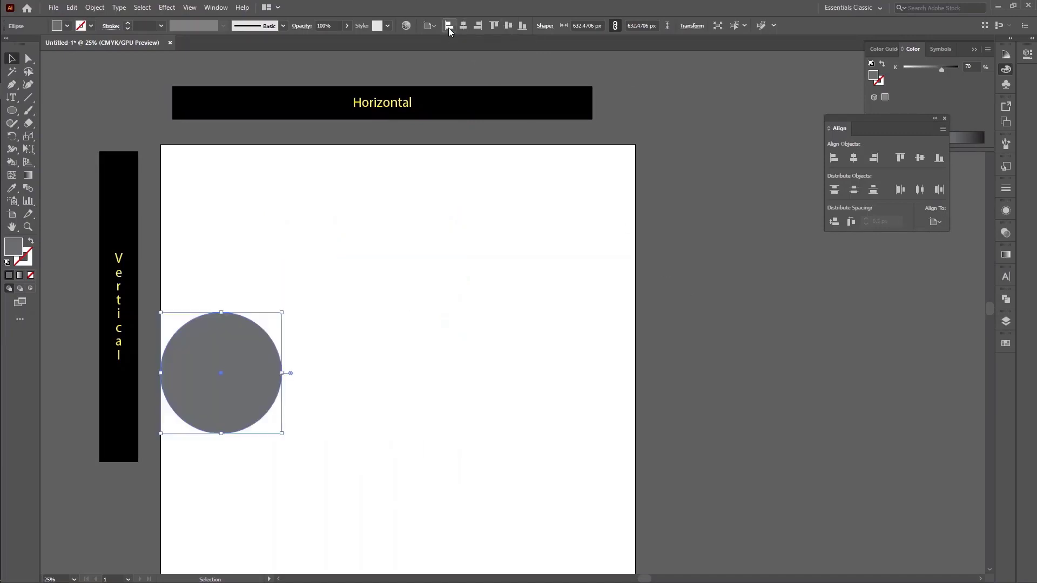
left_click(478, 26)
left_click(495, 26)
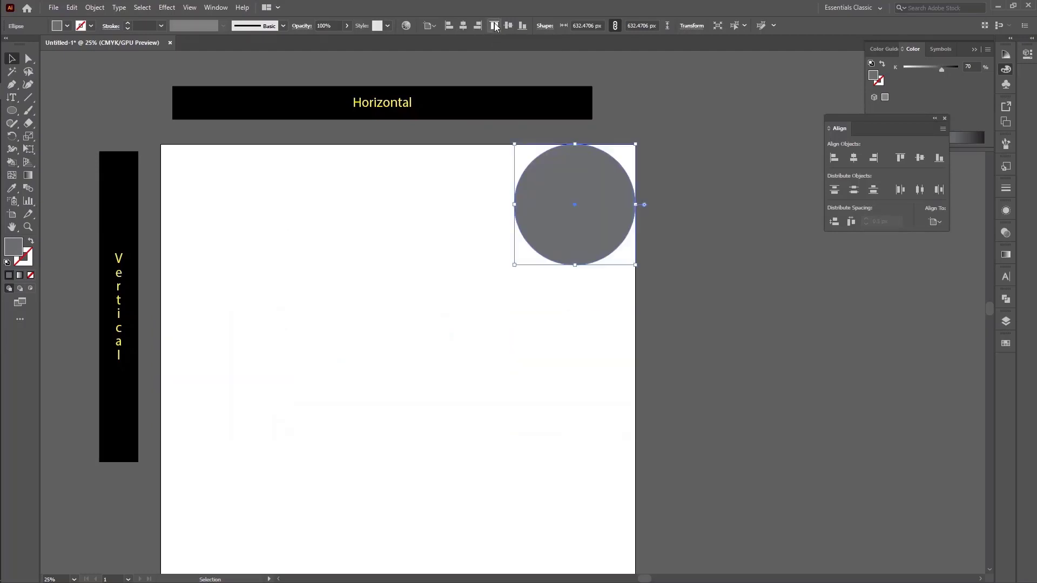
left_click(521, 27)
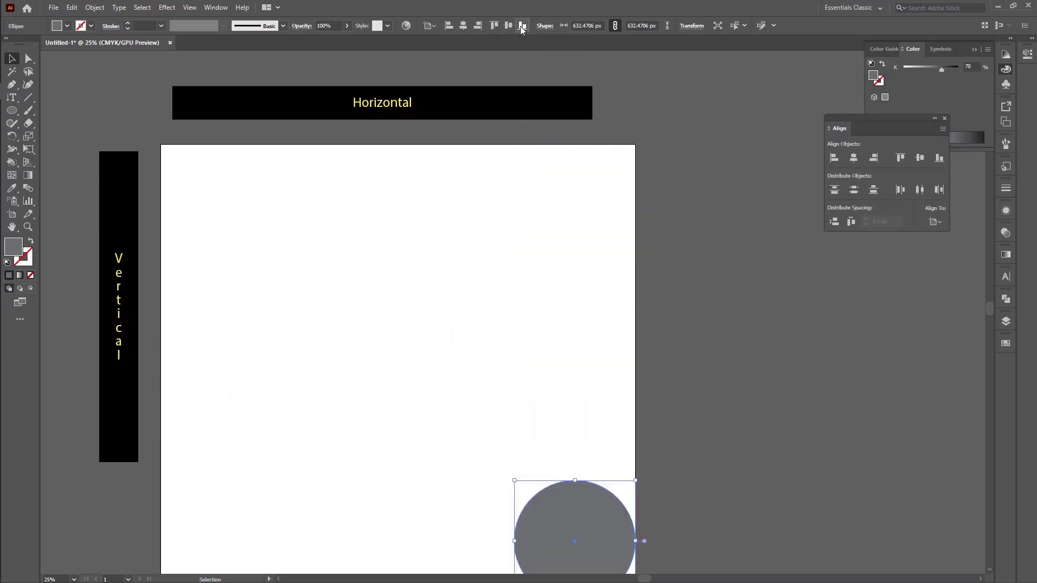
left_click(508, 26)
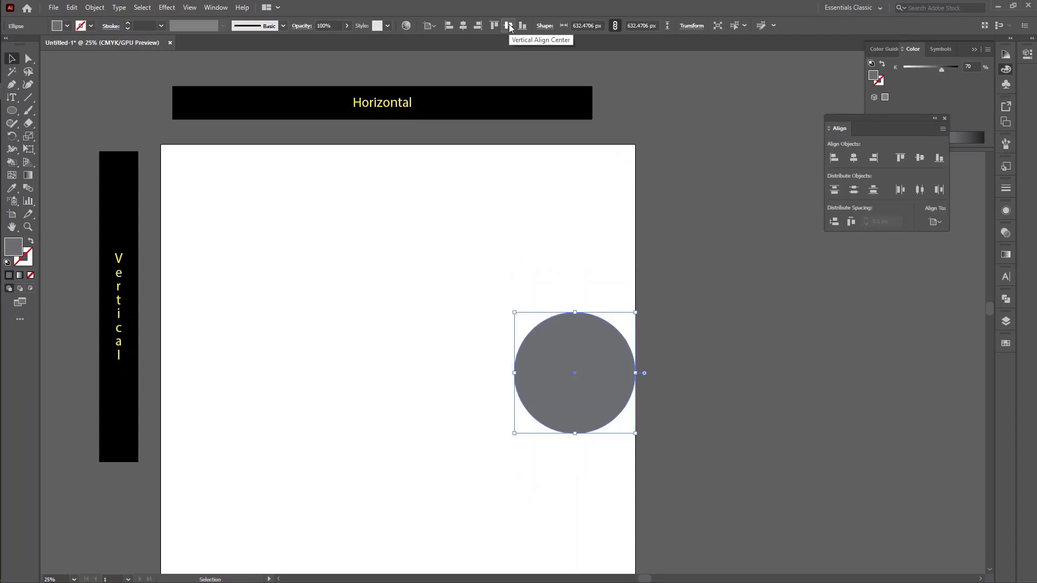
left_click(463, 25)
left_click(722, 309)
left_click_drag(340, 247, 533, 466)
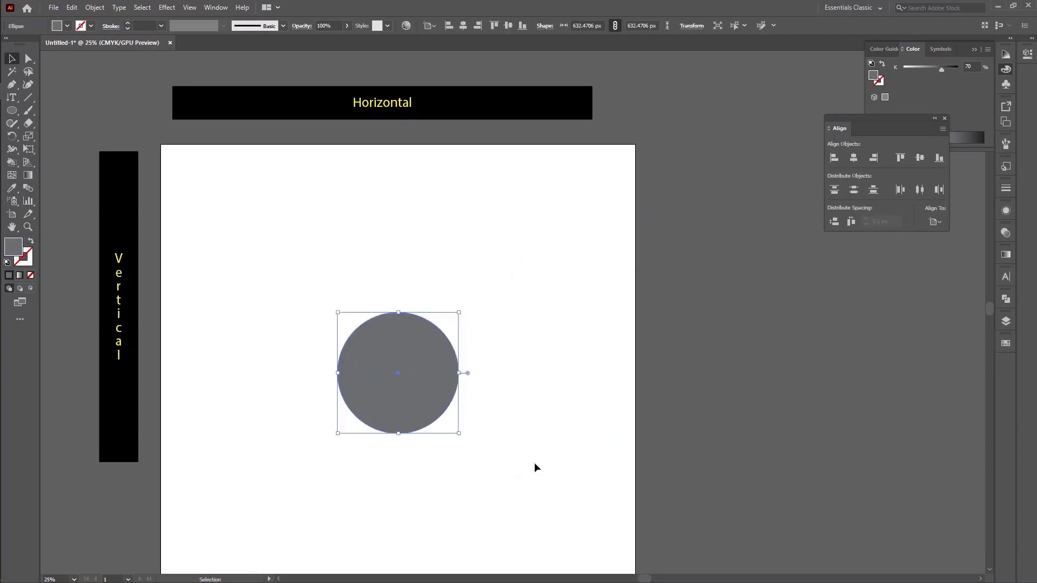
Move the circle off the artboard, and draw a grey vertical bar about 172 by 1211 px with three copies spaced across the artboard
left_click_drag(423, 399, 769, 164)
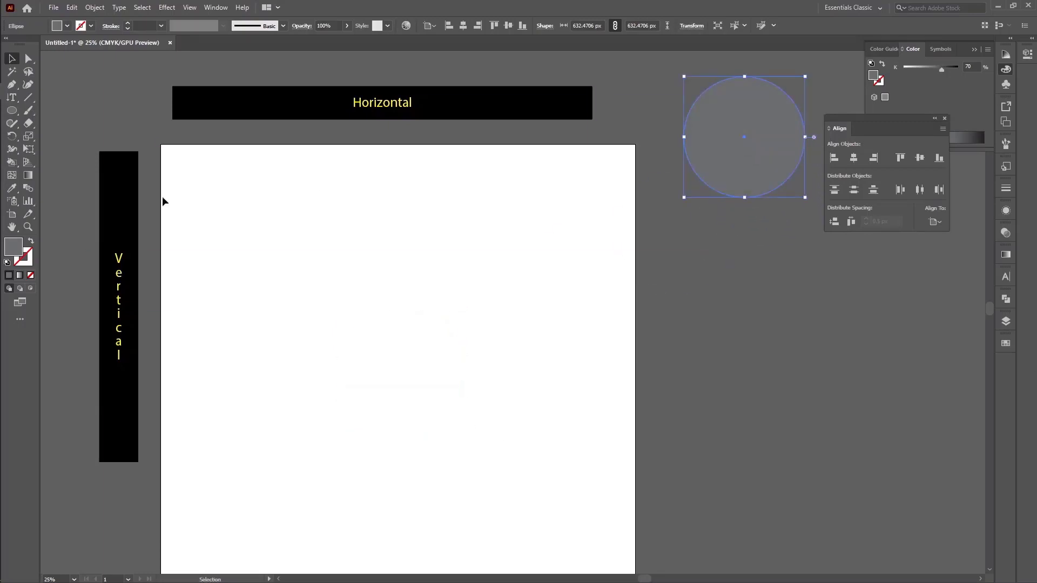
left_click_drag(11, 110, 57, 109)
mouse_move(278, 238)
left_mouse_down()
mouse_move(345, 433)
mouse_move(312, 469)
left_mouse_up()
left_click(11, 58)
left_click_drag(305, 421, 473, 338)
left_click_drag(493, 350, 622, 427)
Shorten the second bar and the third one to about 919 px, and scatter the first three bars at different heights
left_click(479, 209)
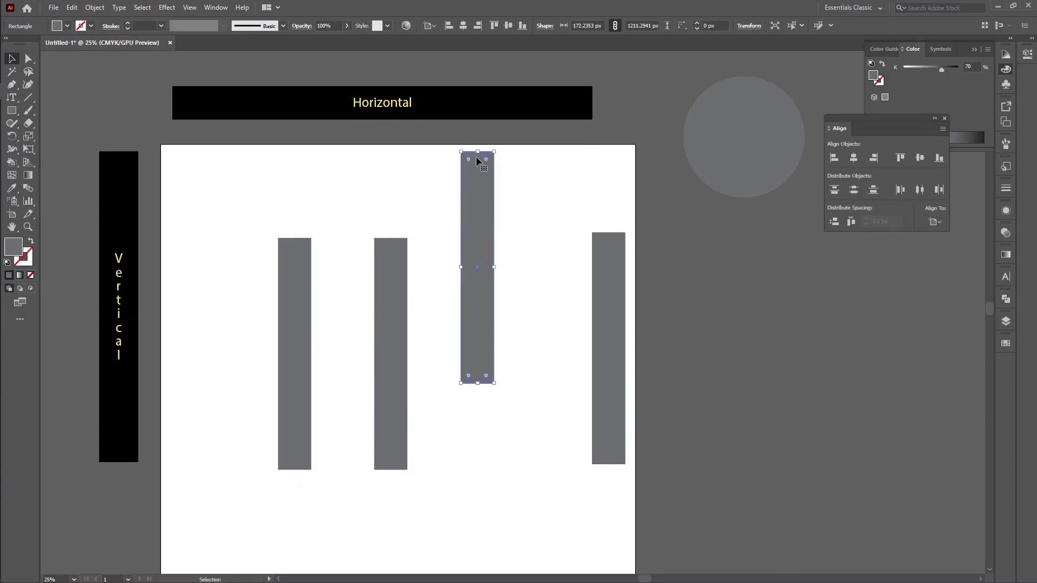
left_click_drag(480, 151, 475, 208)
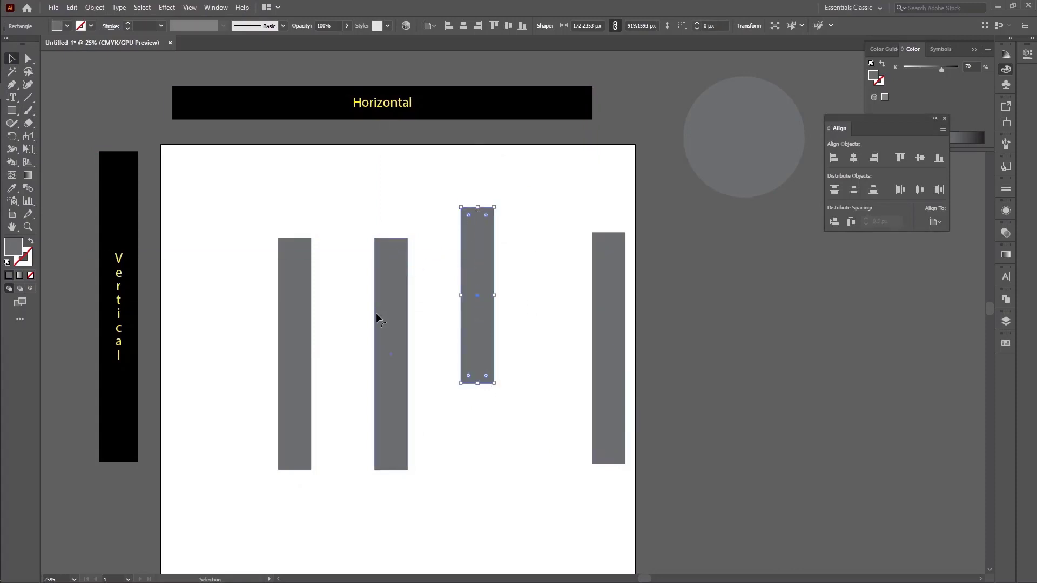
left_click_drag(378, 312, 414, 303)
left_click_drag(284, 332, 253, 300)
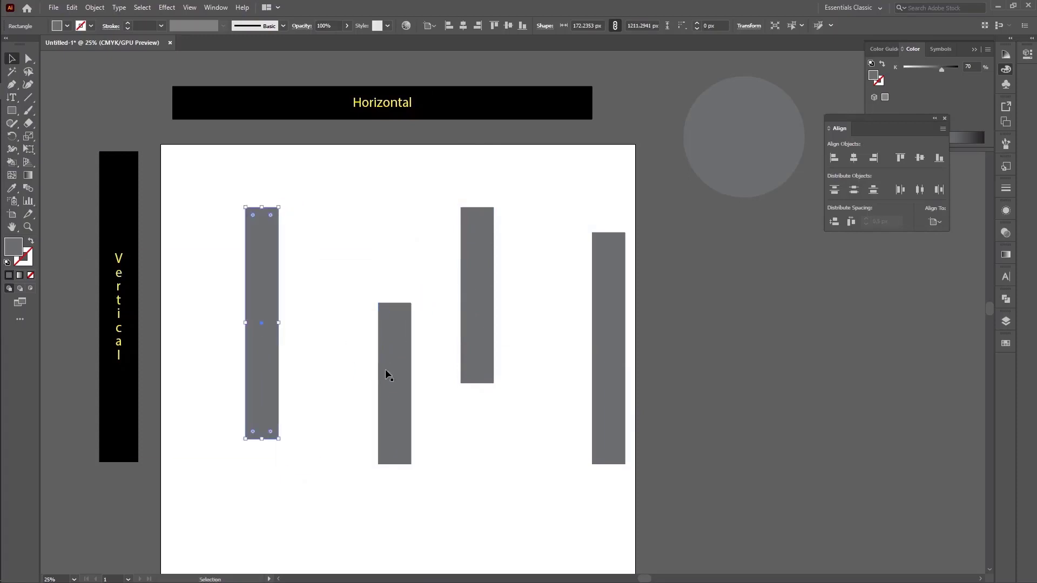
left_click_drag(384, 374, 351, 456)
left_click_drag(486, 338, 493, 286)
Shorten the fourth bar from its upper end to less than half its height
left_click_drag(617, 249, 617, 247)
left_click(522, 356)
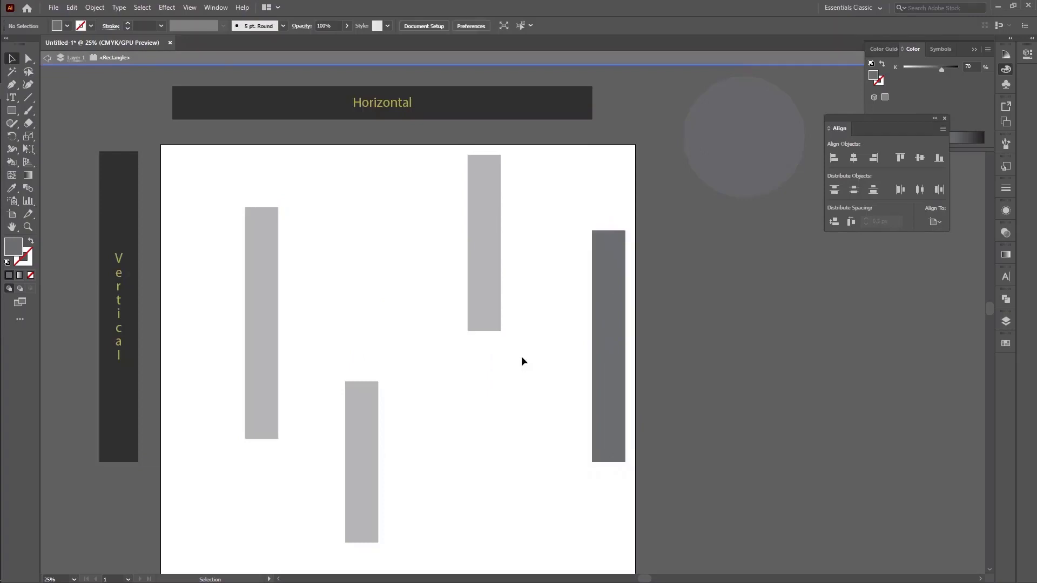
left_click(601, 268)
left_click_drag(609, 231, 608, 369)
Distribute all four bars horizontally with 0.5 px spacing, using the shortest bar as the key object
left_click_drag(212, 246, 723, 478)
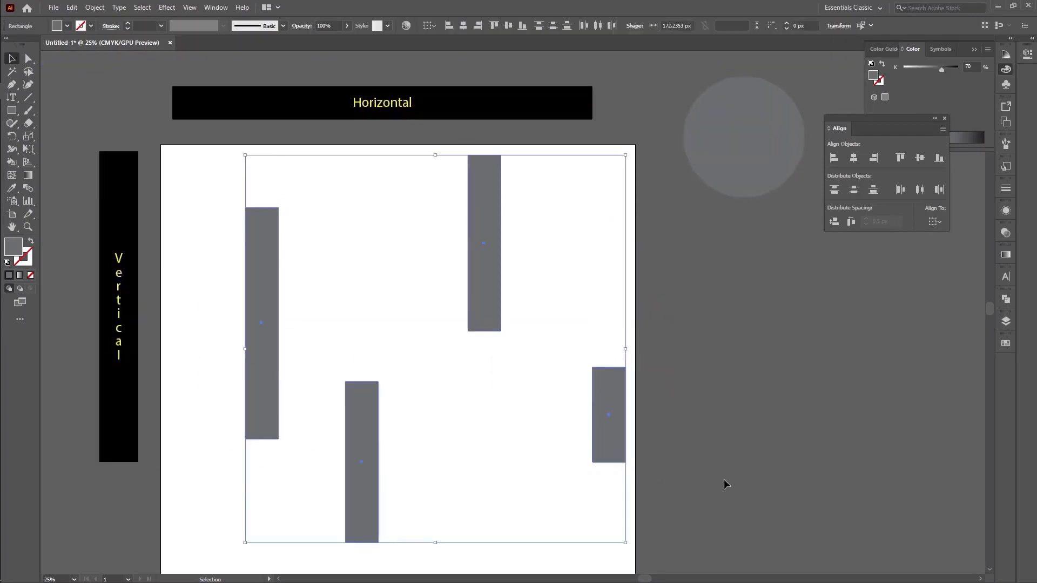
left_click(937, 229)
left_click(960, 248)
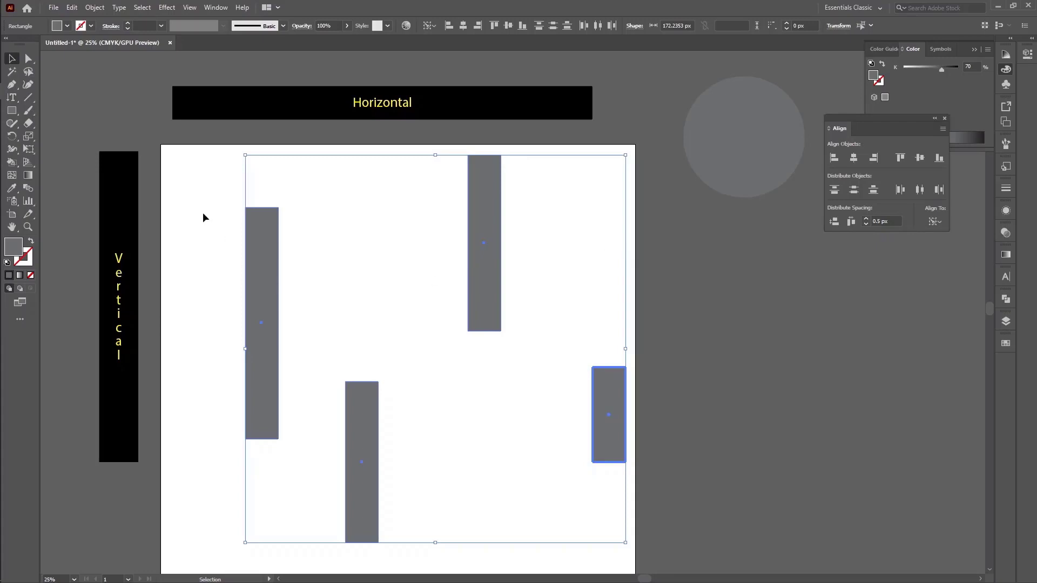
left_click_drag(203, 214, 685, 503)
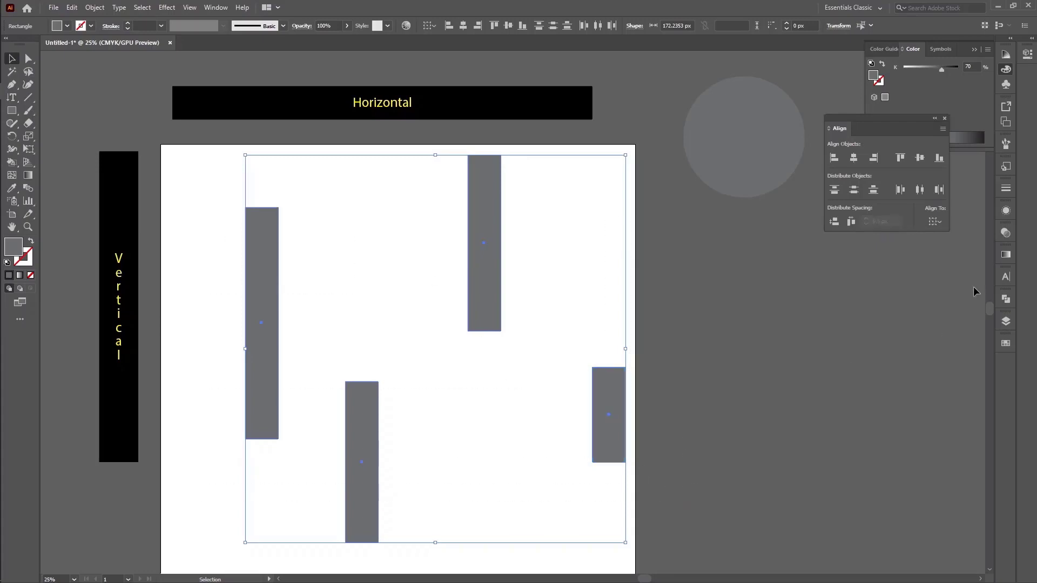
left_click(936, 221)
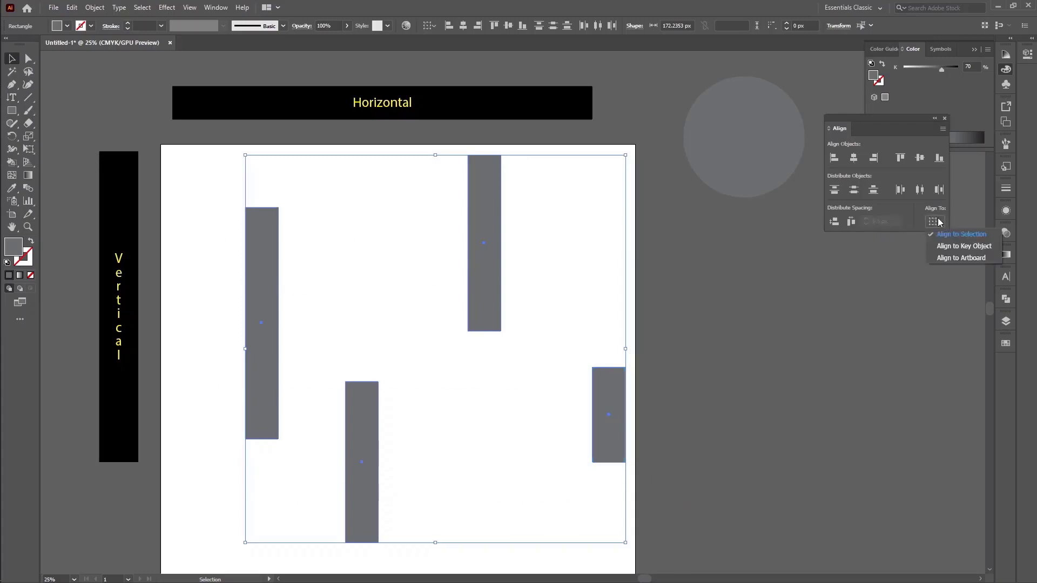
left_click(974, 246)
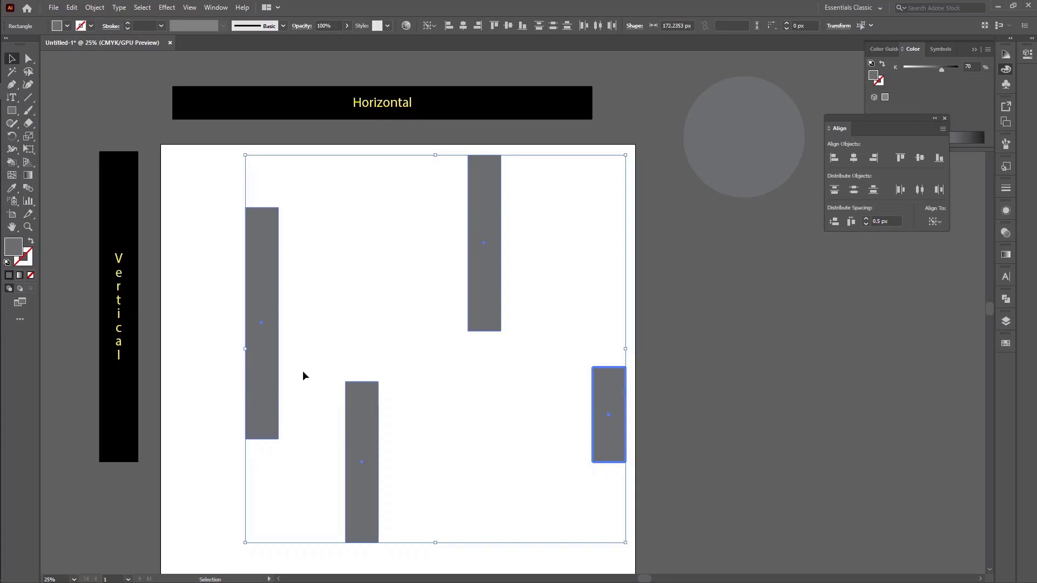
left_click(851, 222)
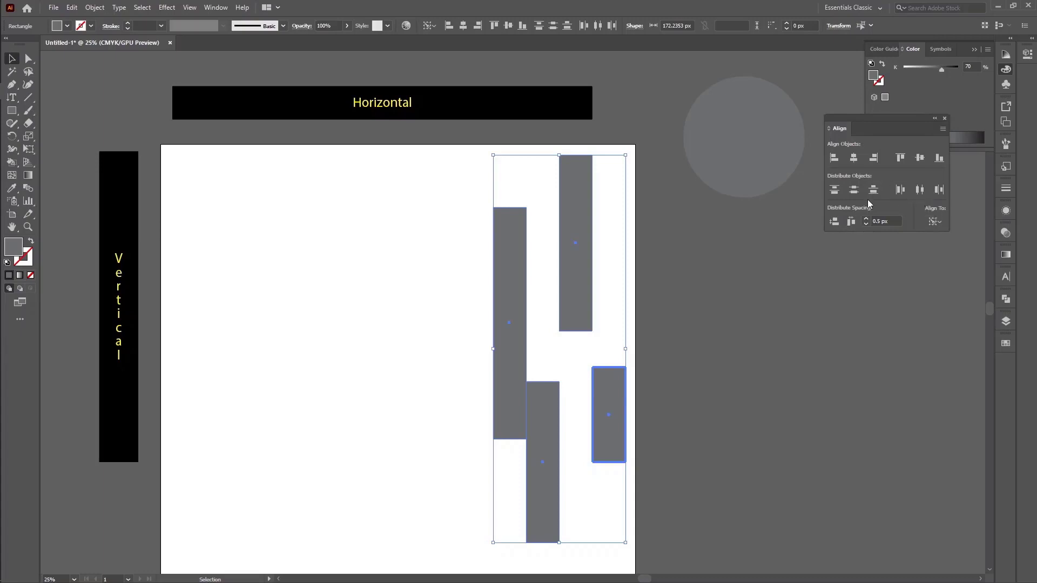
Align the bars to the key bar's top edge and its bottom edge in turn, and reselect all four bars
left_click(900, 158)
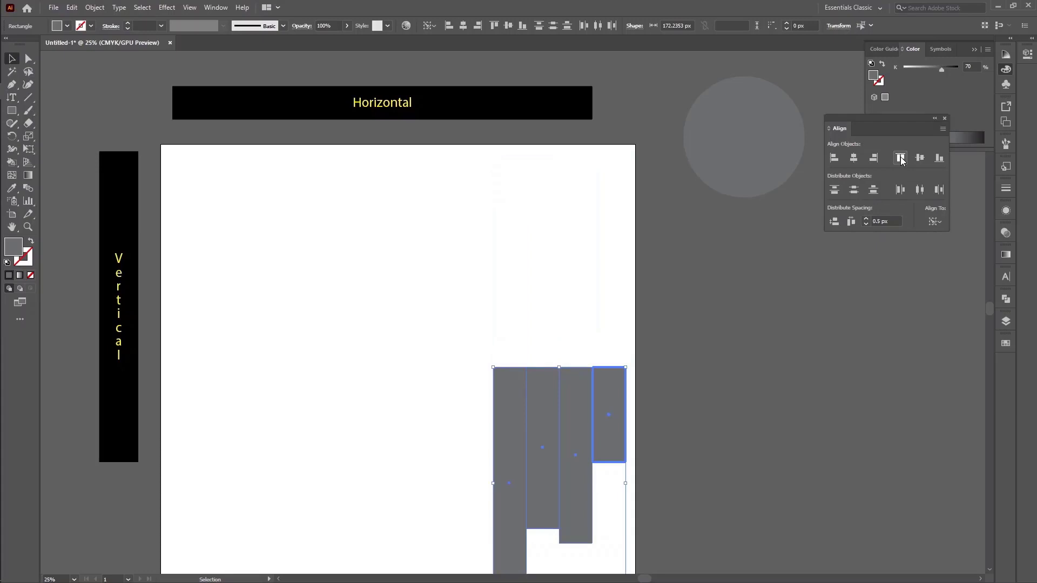
left_click(939, 158)
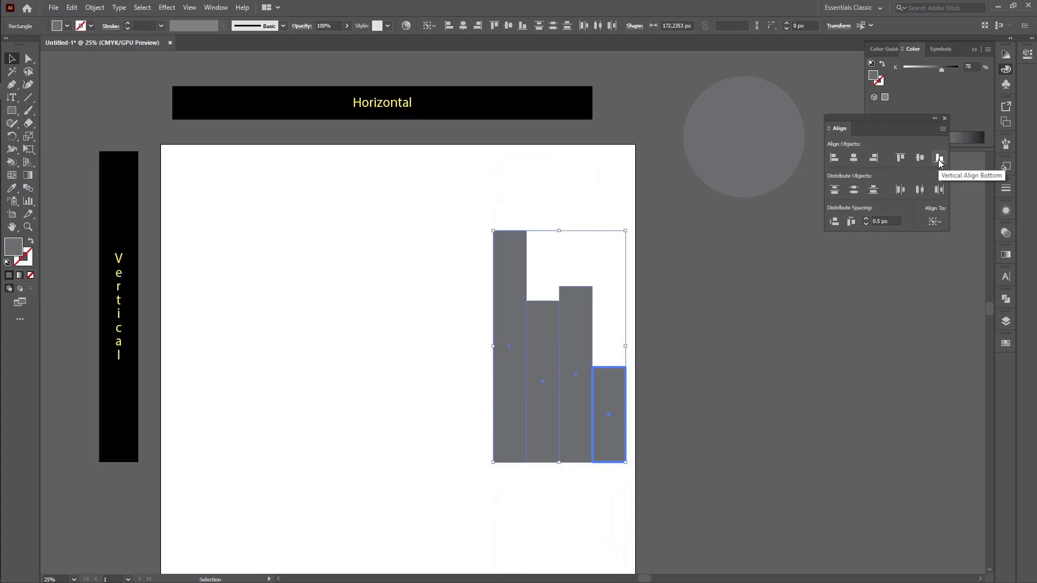
left_click(854, 255)
left_click_drag(355, 232, 662, 472)
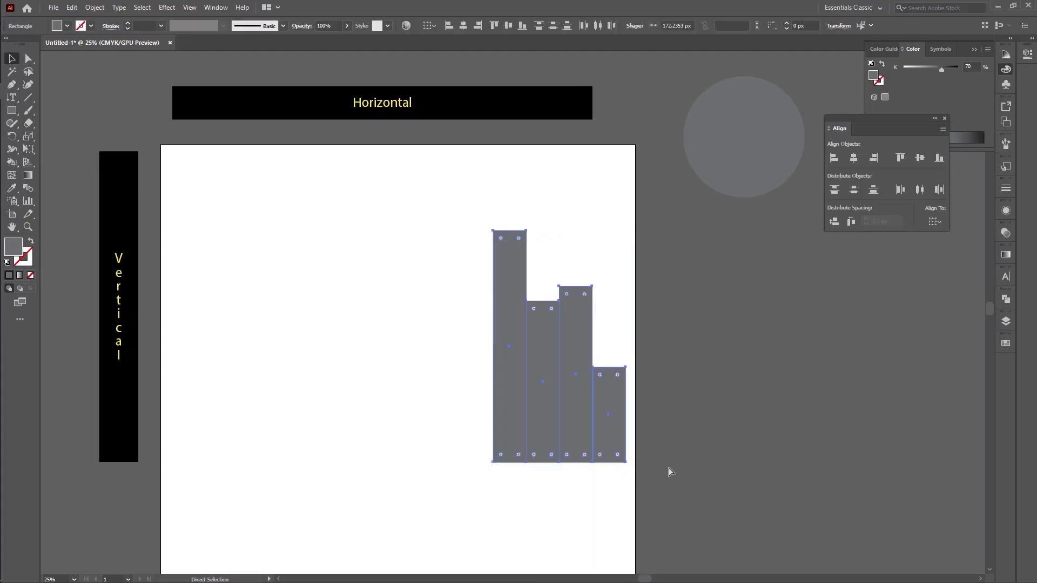
Undo the two edge alignments and the horizontal spacing of the four bars
key("ctrl+z")
key("ctrl+z")
key("ctrl+z")
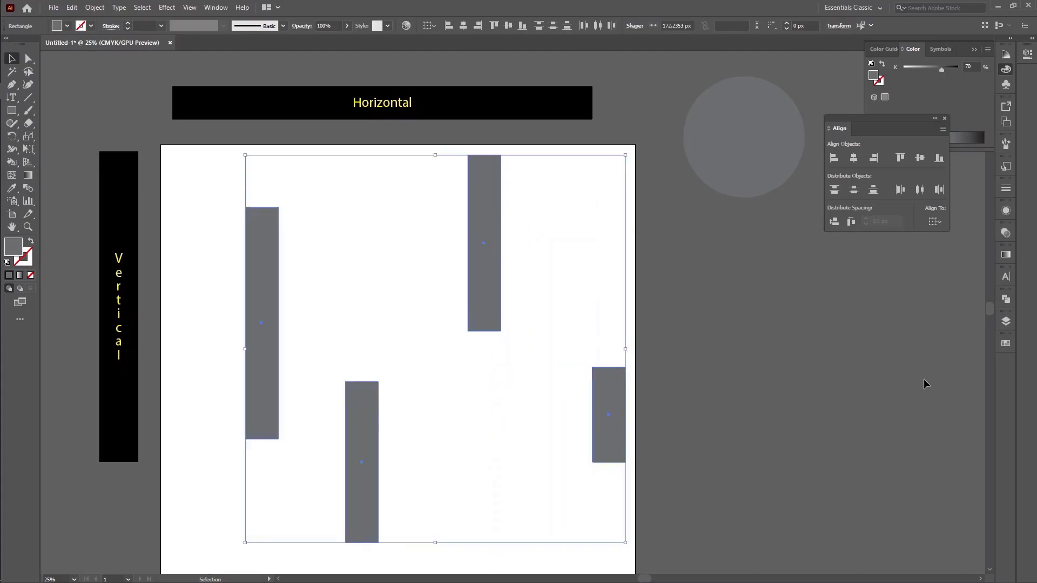
Try distributing the bars vertically with 0.5 px spacing around the shortest bar as key object, and undo it
left_click(942, 220)
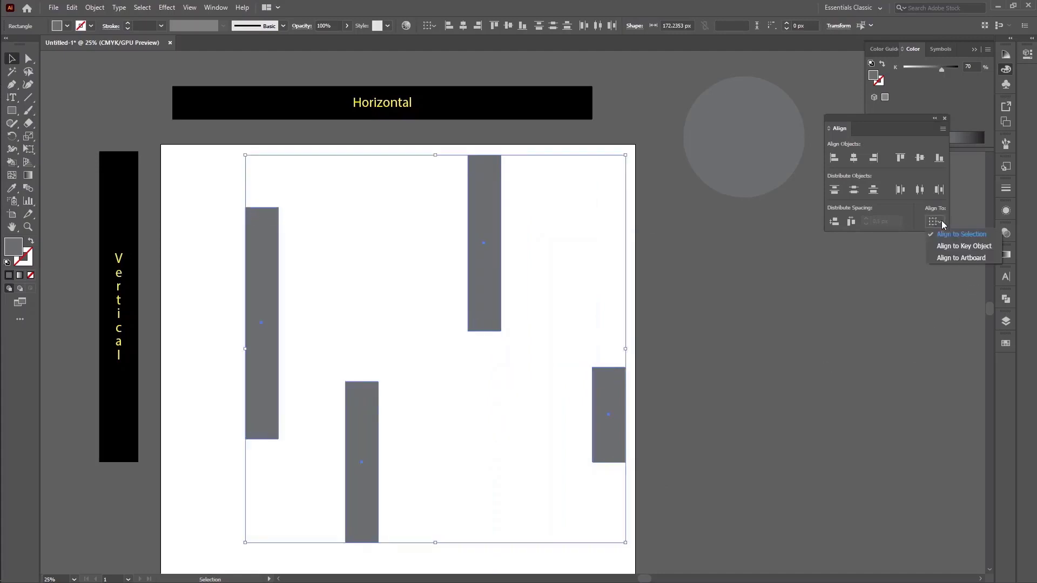
left_click(972, 250)
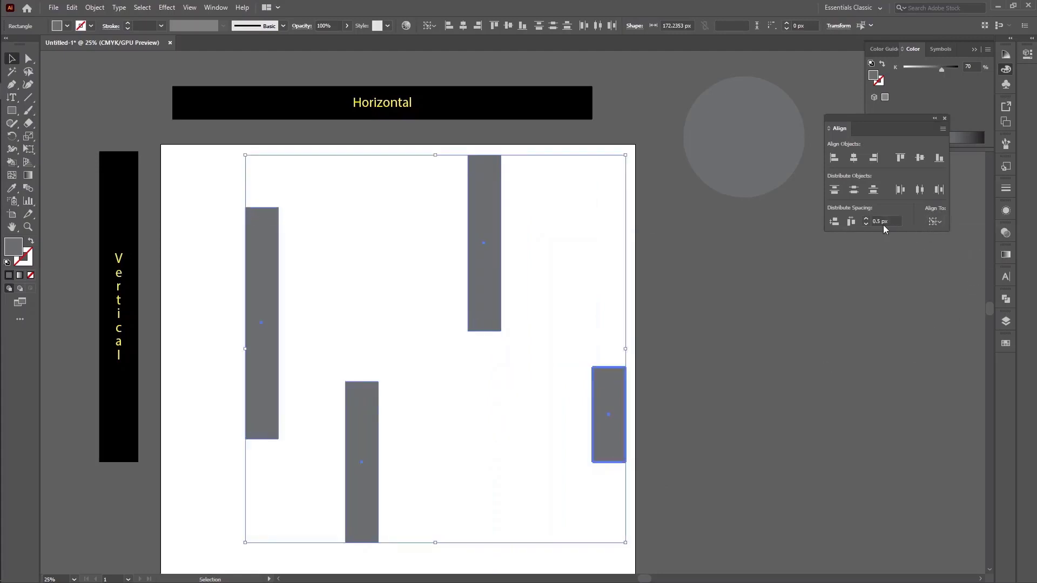
left_click(835, 222)
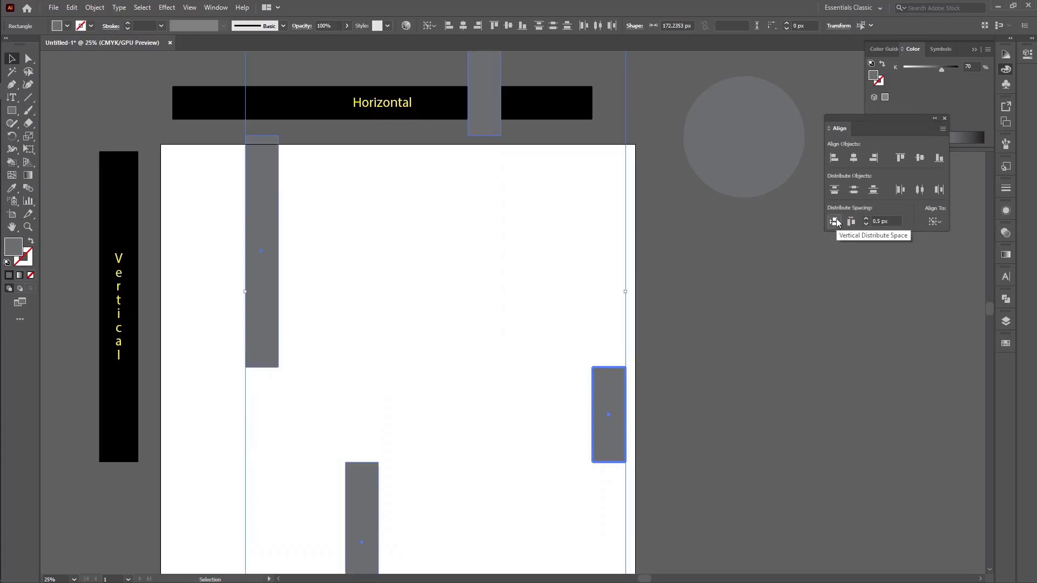
key("ctrl+z")
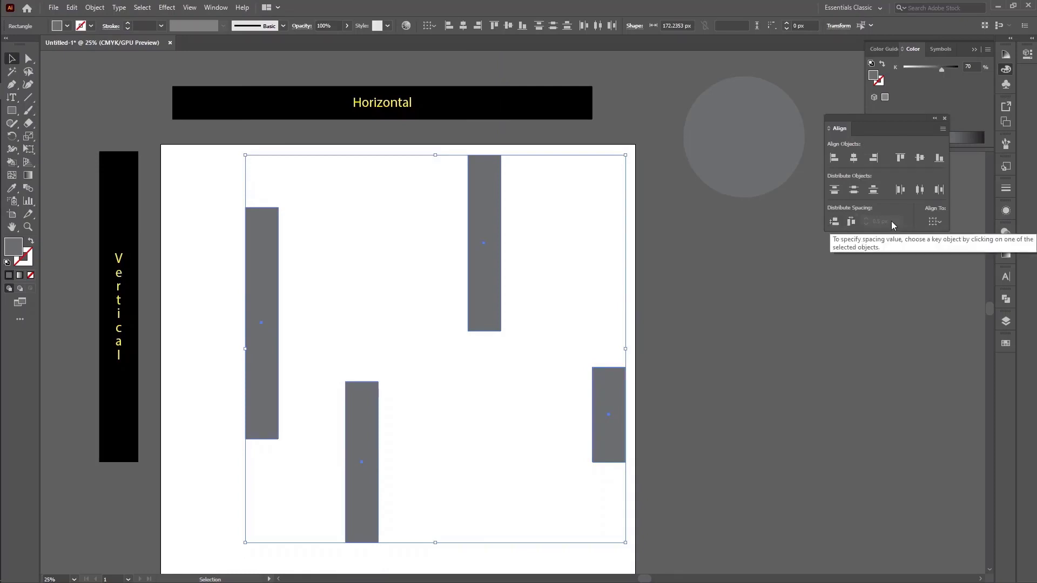
Make the shortest bar the key object again, distribute the bars vertically with 0.5 px spacing, and check the layout
left_click(936, 222)
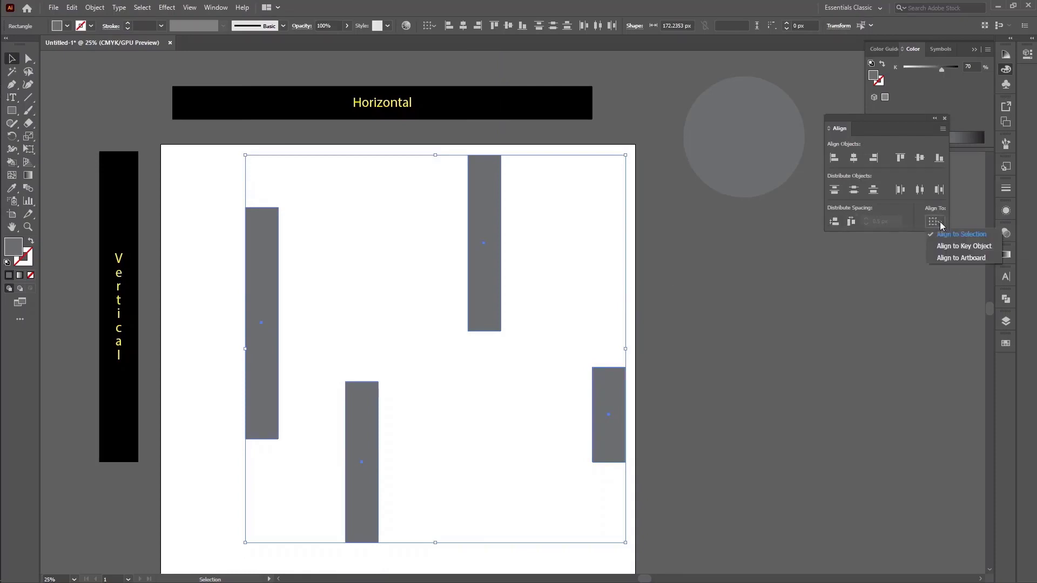
left_click(942, 241)
left_click(895, 222)
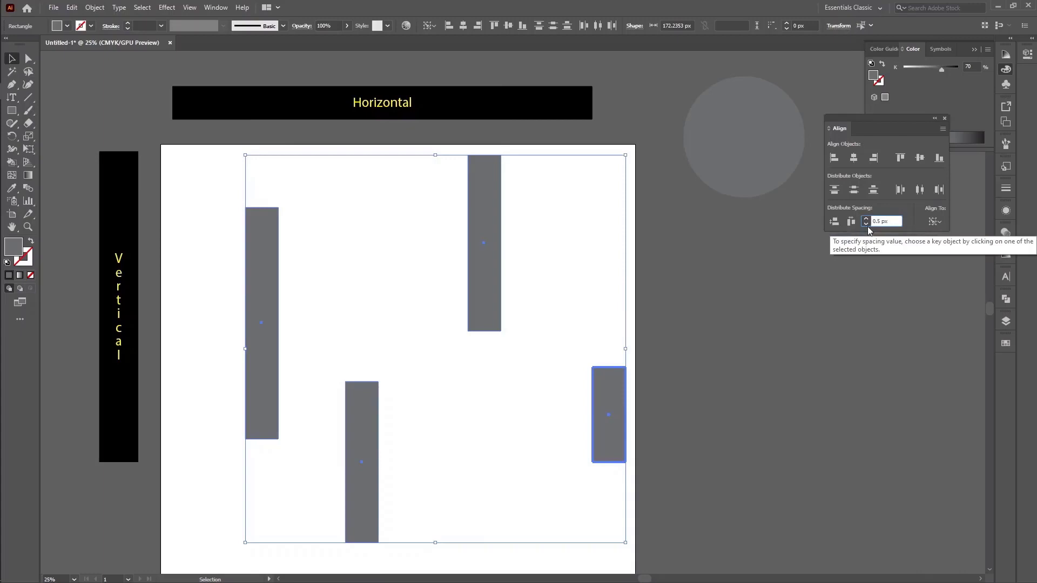
left_click(832, 224)
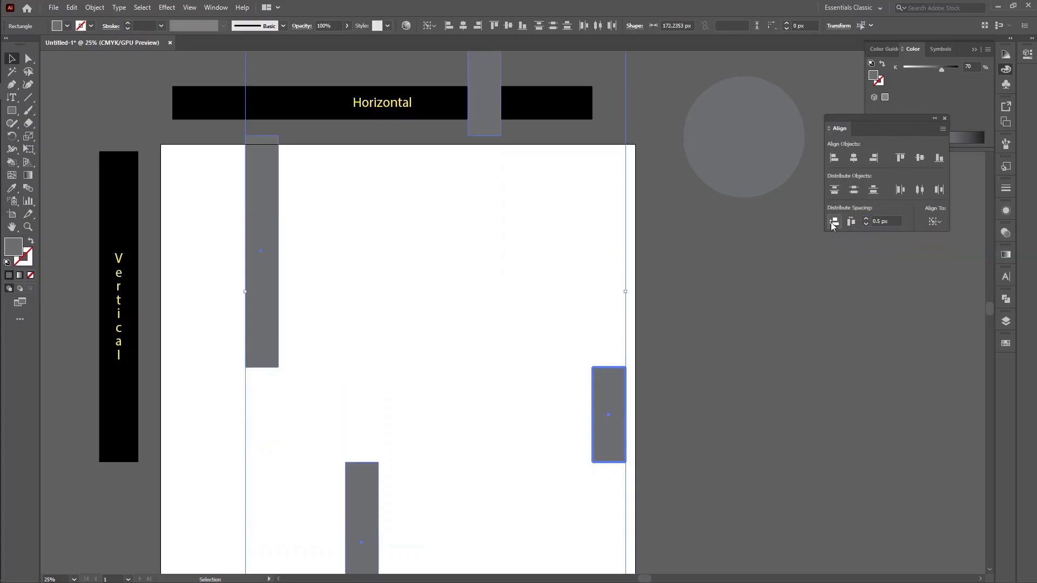
scroll(779, 352, "down", 2)
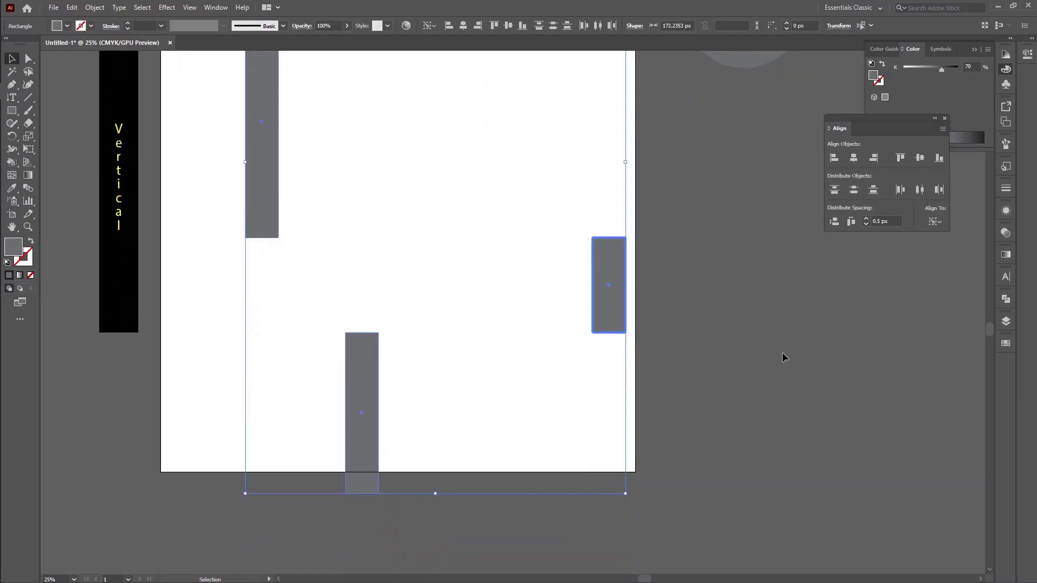
scroll(783, 353, "down", 1)
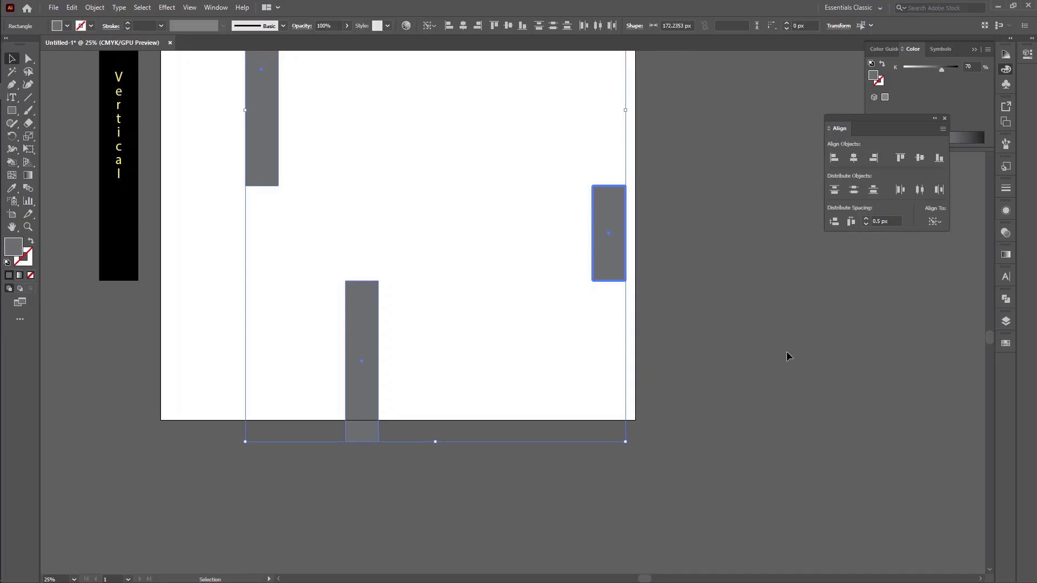
scroll(798, 387, "up", 4)
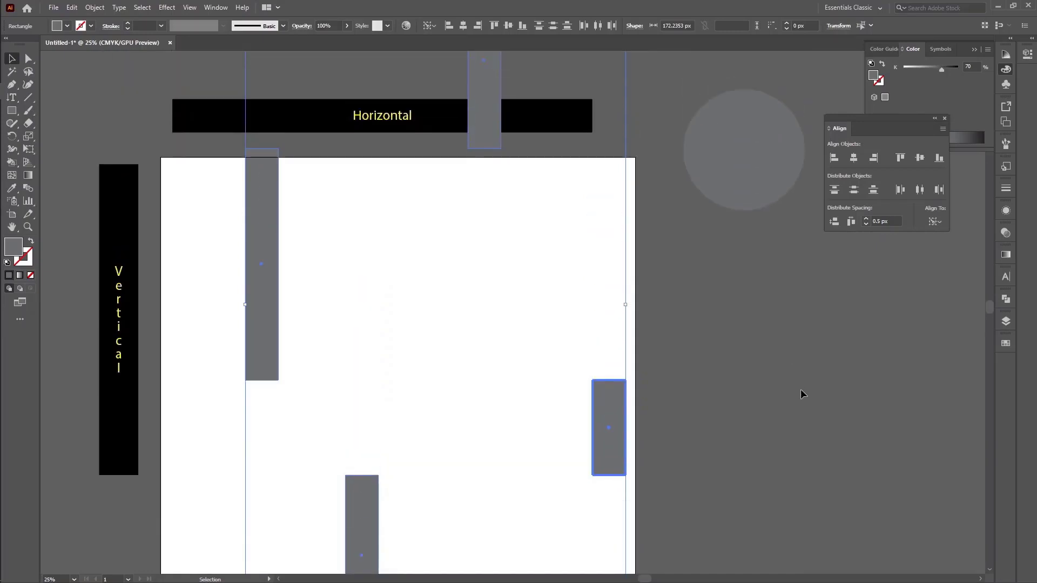
Try aligning the bars' left edges, undo it, and align all four bars by their top edges
left_click(833, 158)
key("ctrl+z")
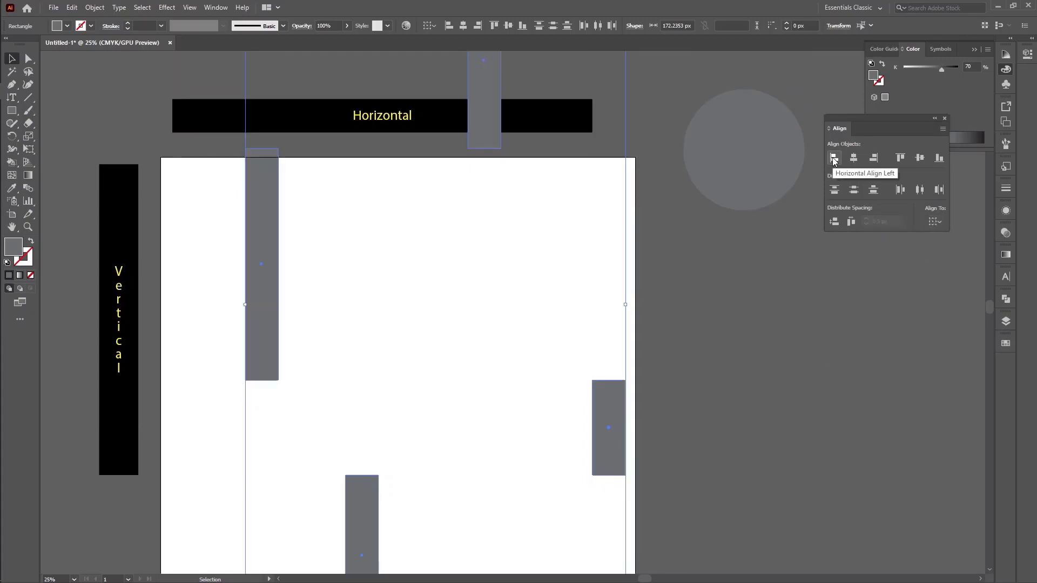
left_click(901, 158)
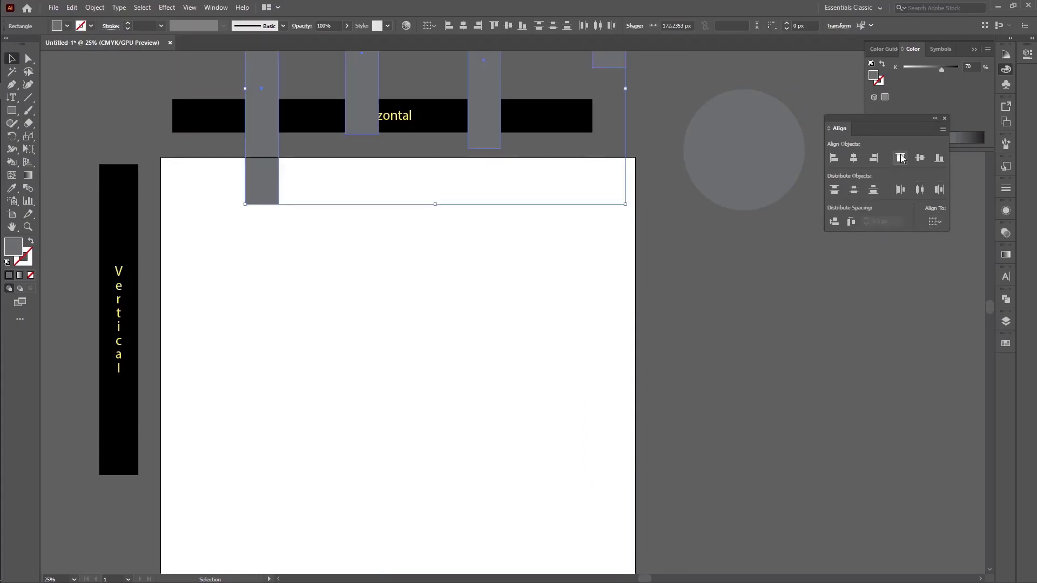